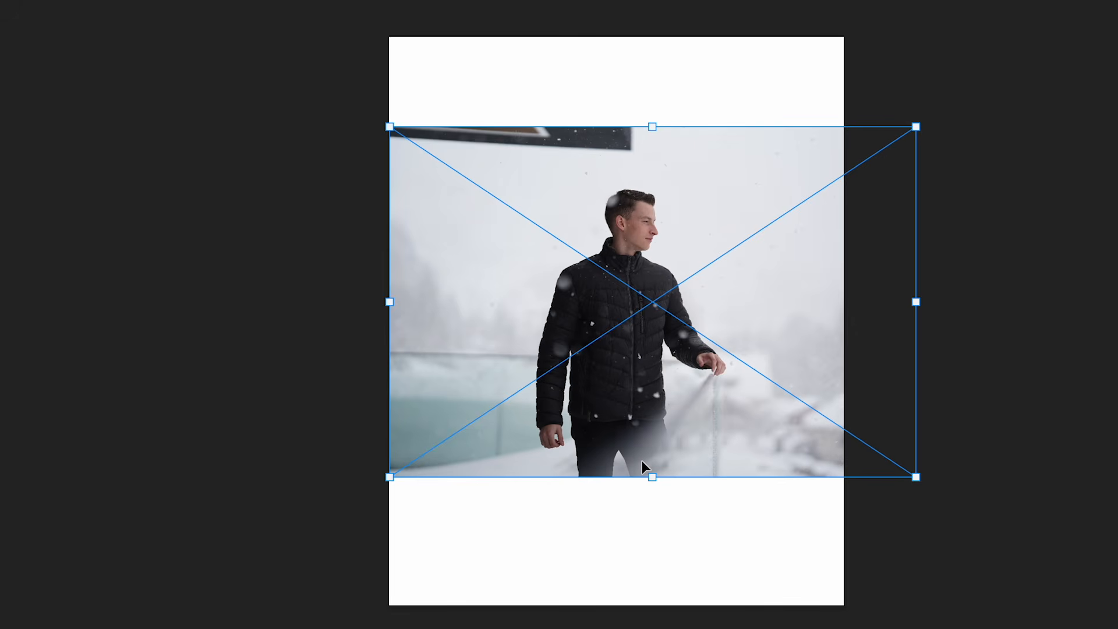
Scale the placed DSC07375 photo to 43.28% and position it so that it covers the whole canvas
left_click_drag(647, 479, 671, 232)
key("ctrl+z")
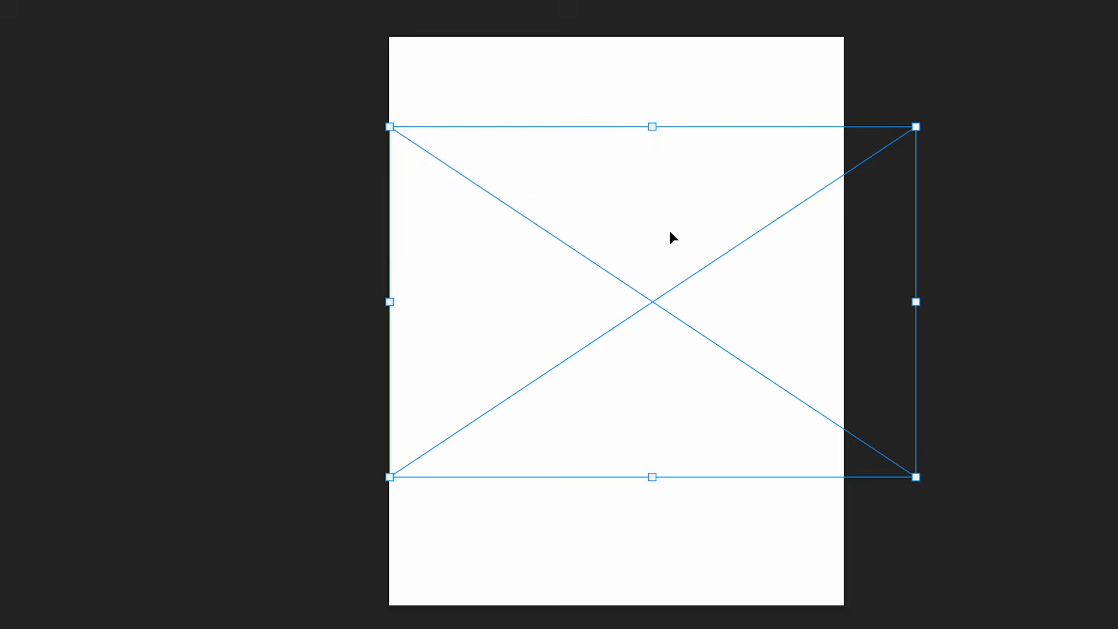
left_click_drag(909, 128, 845, 212)
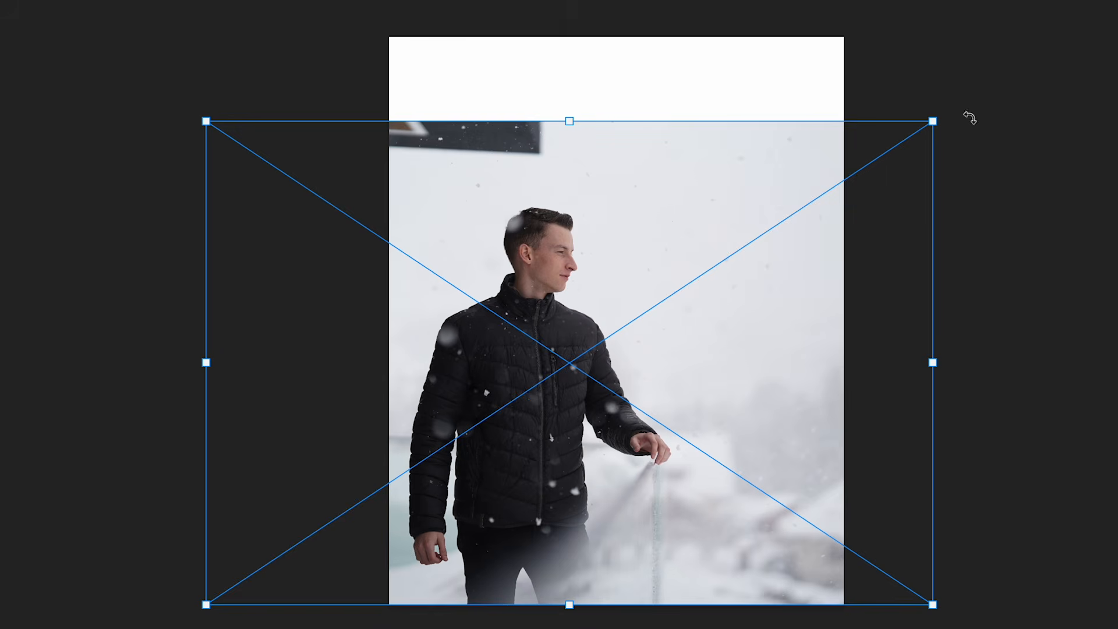
left_click_drag(952, 115, 1058, 60)
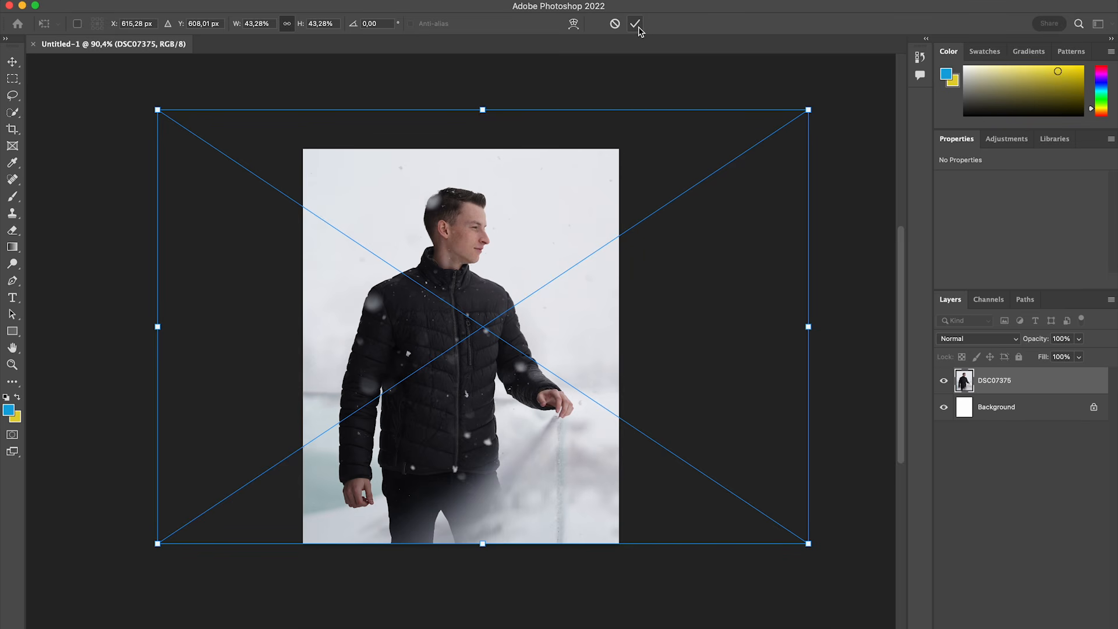
left_click(638, 27)
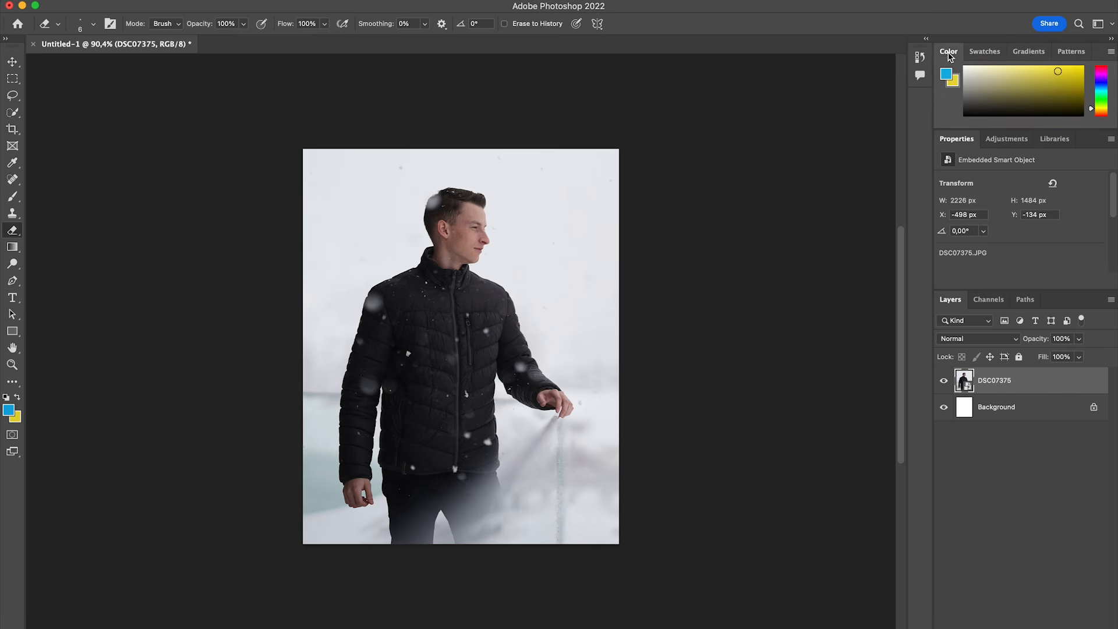
Examine the swatches, gradients and patterns, the photo's properties, the libraries and adjustments, and the document's channels and paths
left_click(1005, 53)
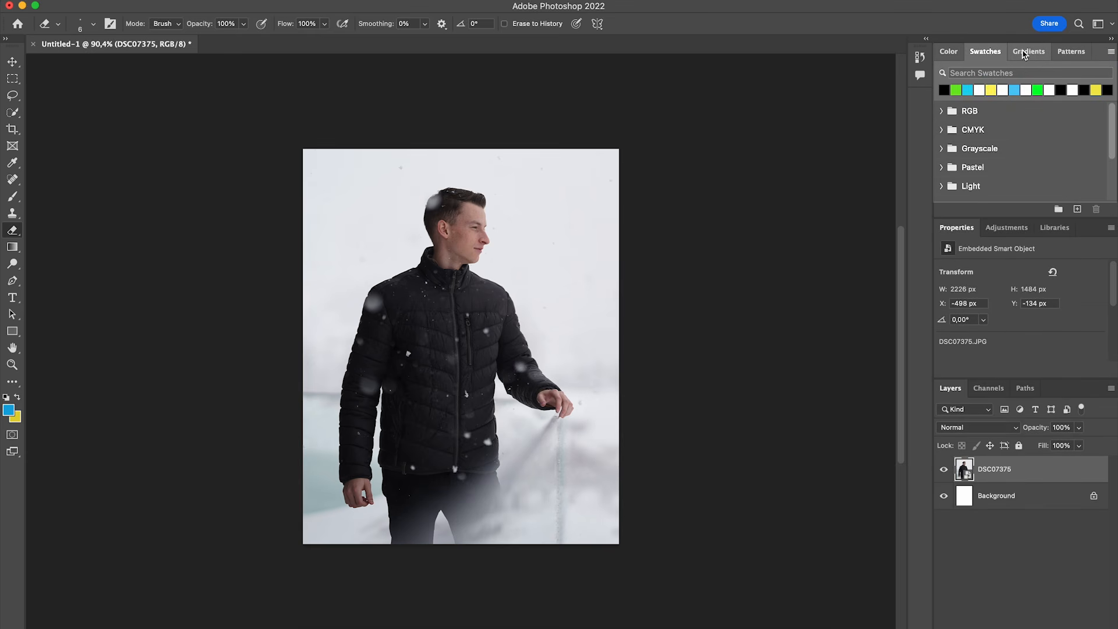
left_click(1033, 55)
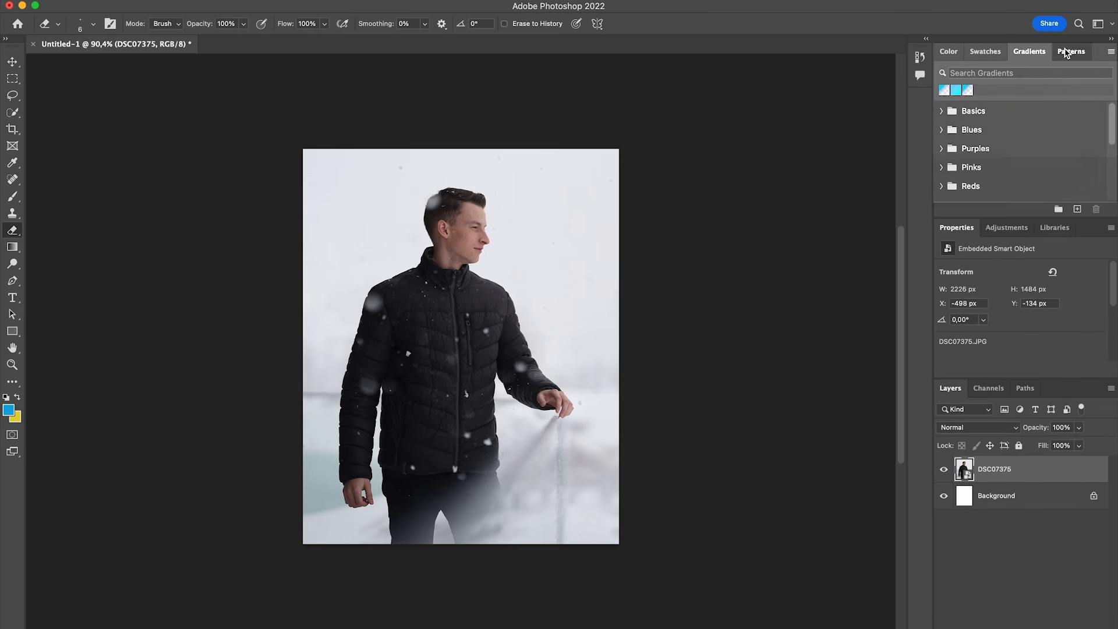
left_click(1066, 53)
left_click(948, 53)
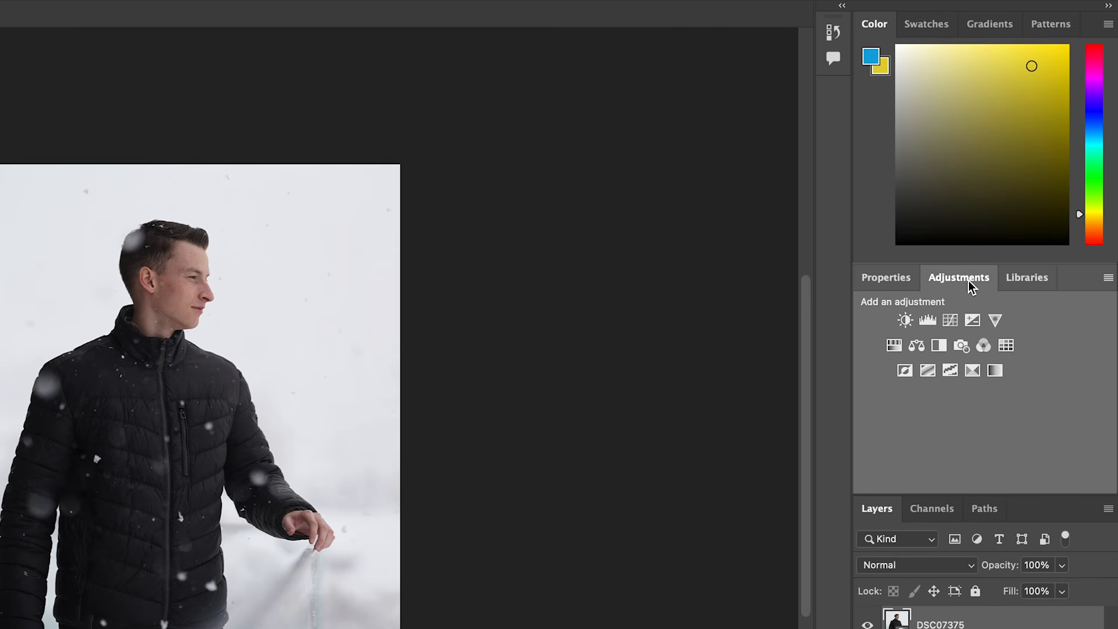
left_click(897, 277)
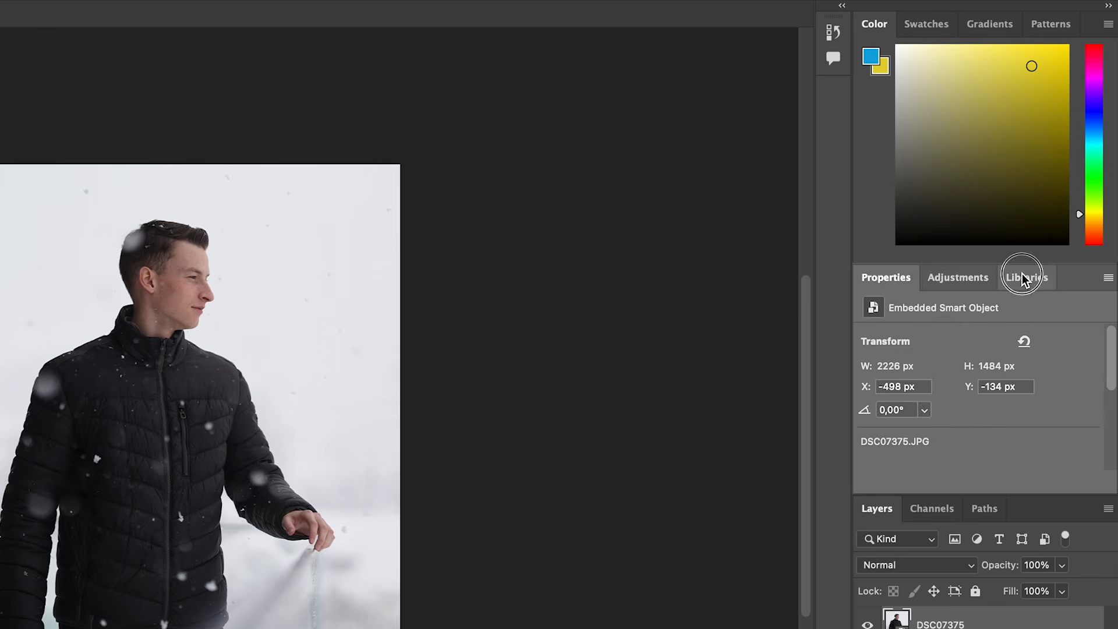
left_click(1022, 279)
left_click(945, 277)
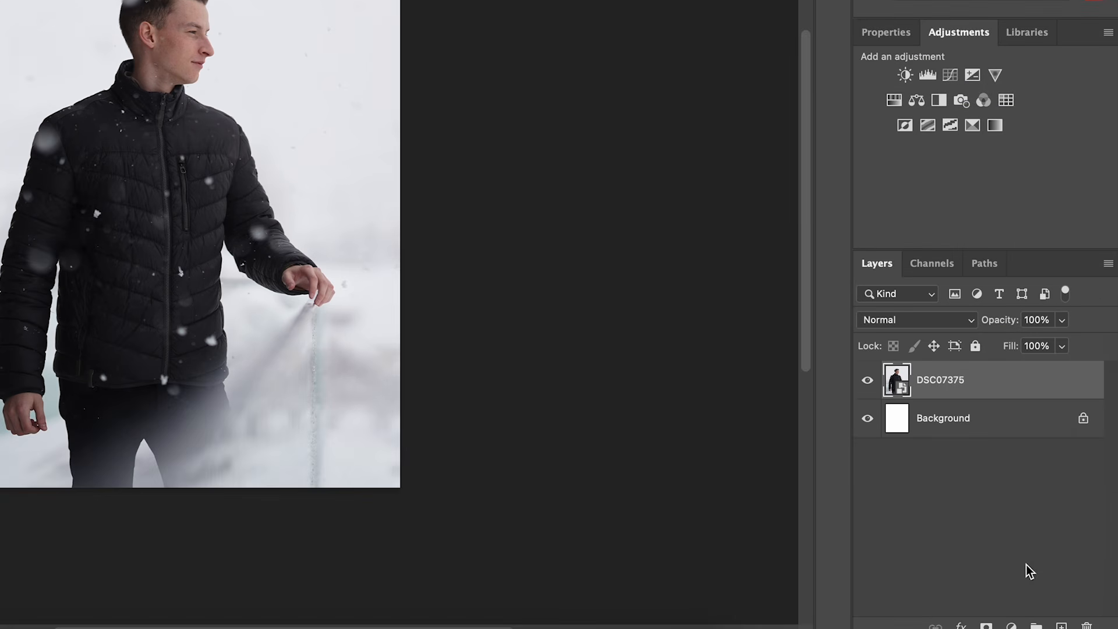
left_click(931, 288)
left_click(982, 266)
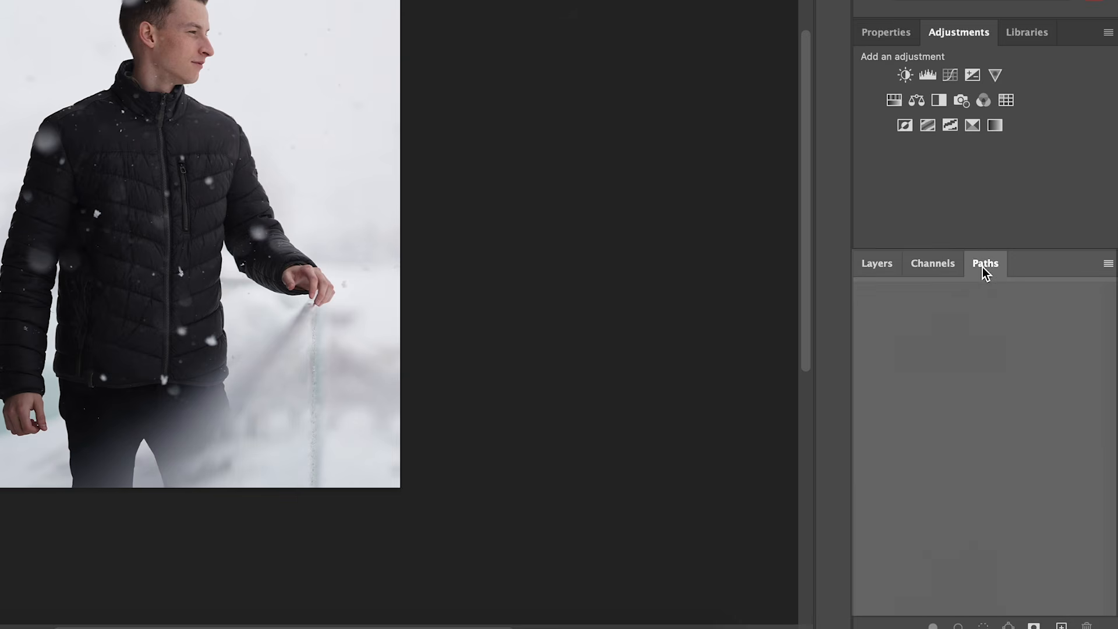
left_click(870, 268)
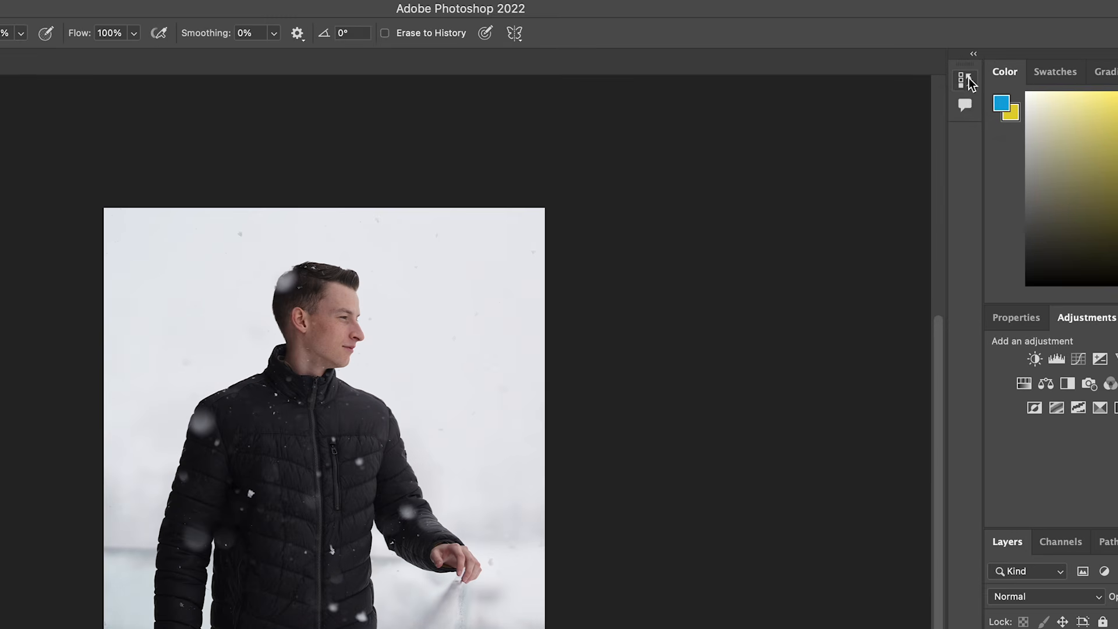
Show the history and step the thumbnail document through earlier states, ending at the Modify Brightness/Contrast Layer state
left_click(969, 82)
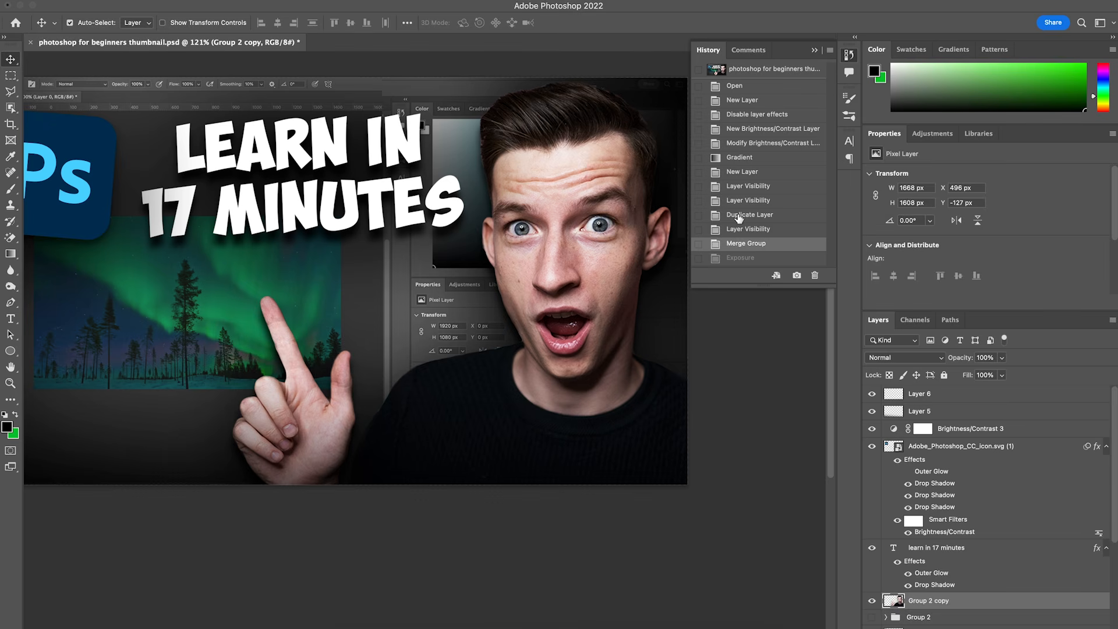
left_click(738, 216)
left_click(748, 159)
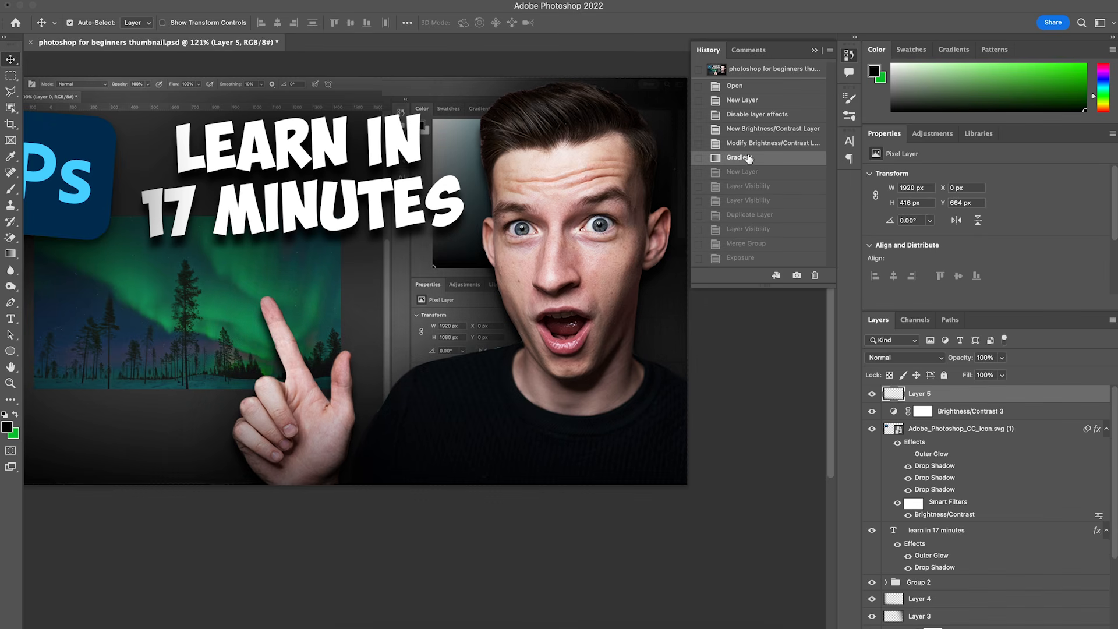
left_click(751, 100)
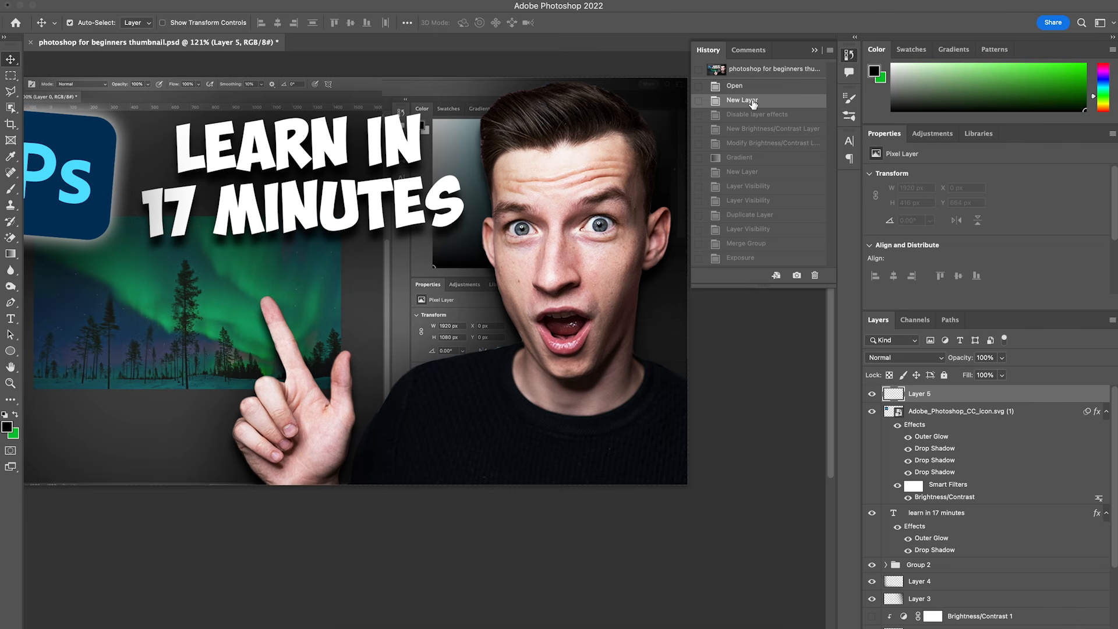
left_click(749, 144)
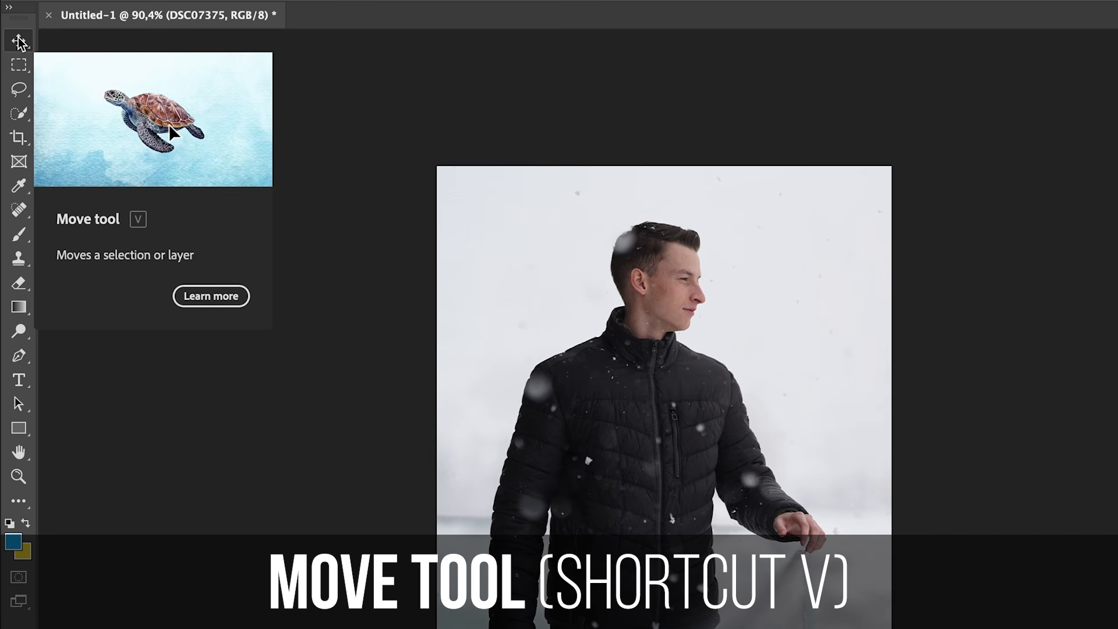
Try moving the photo sideways and slightly upward on the canvas with the Move tool, and undo the move
left_click_drag(662, 322, 780, 303)
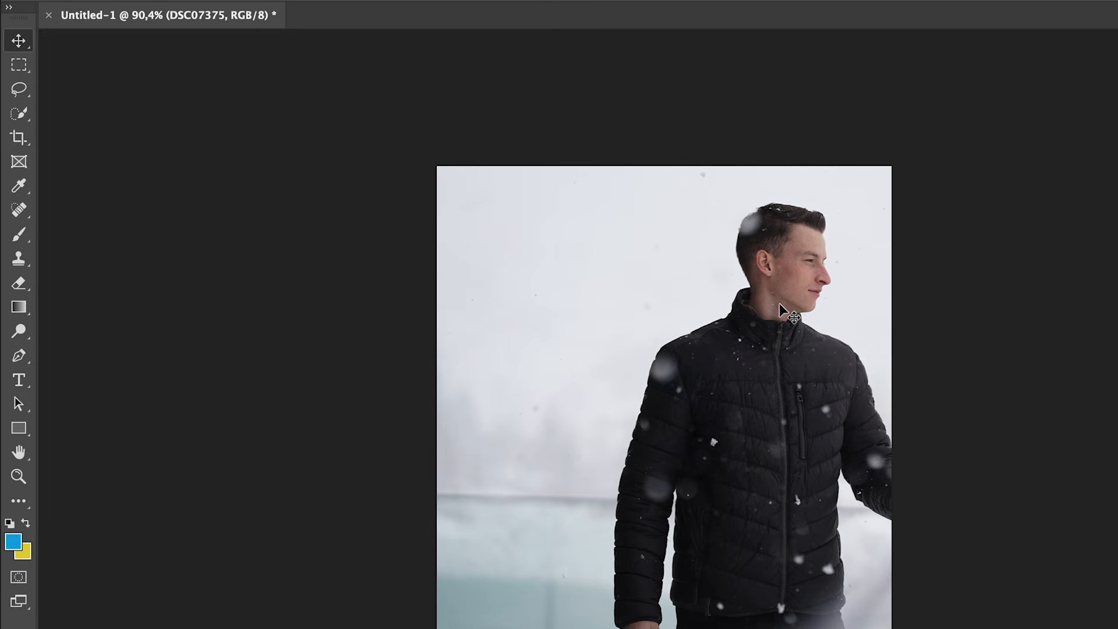
key("ctrl+z")
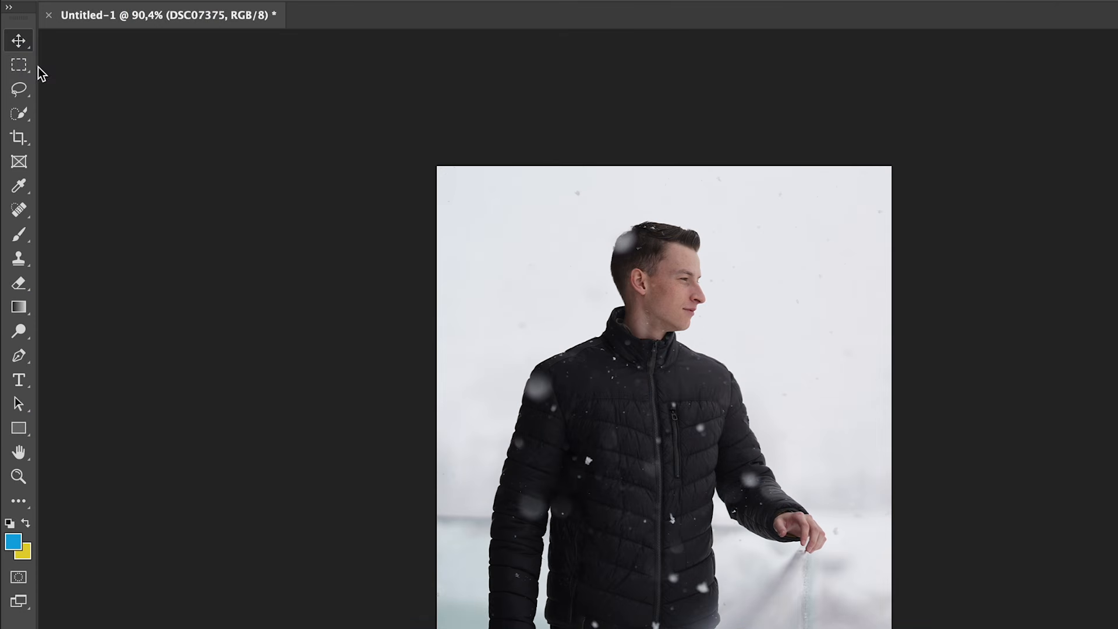
Copy a rectangular marquee selection of the man's upper body to a new layer and hide the DSC07375 layer
left_click(25, 69)
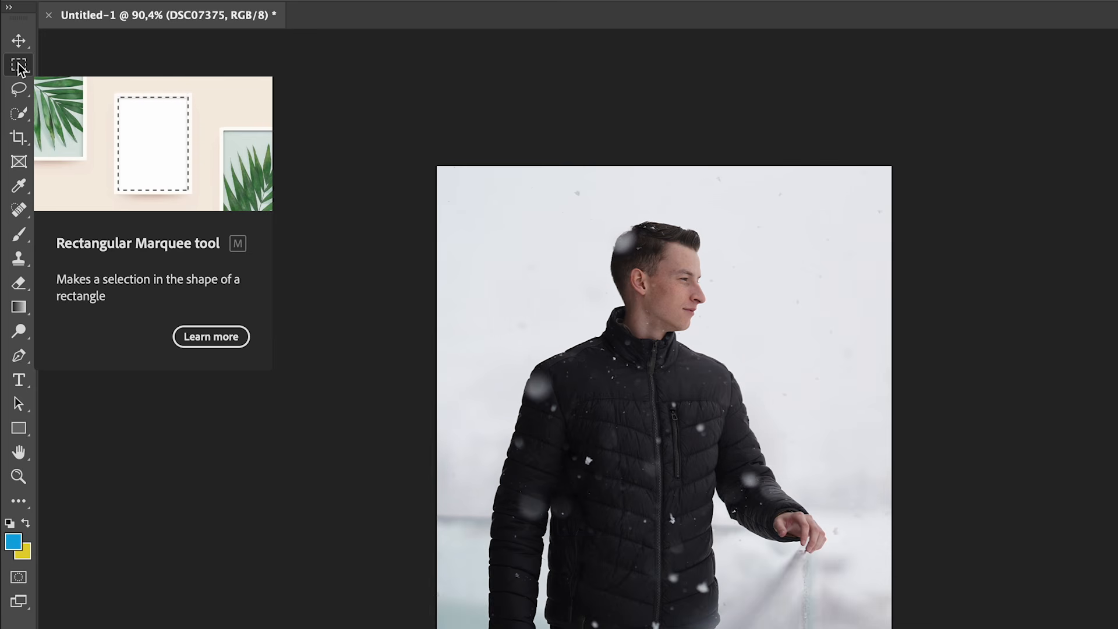
left_click_drag(461, 183, 862, 609)
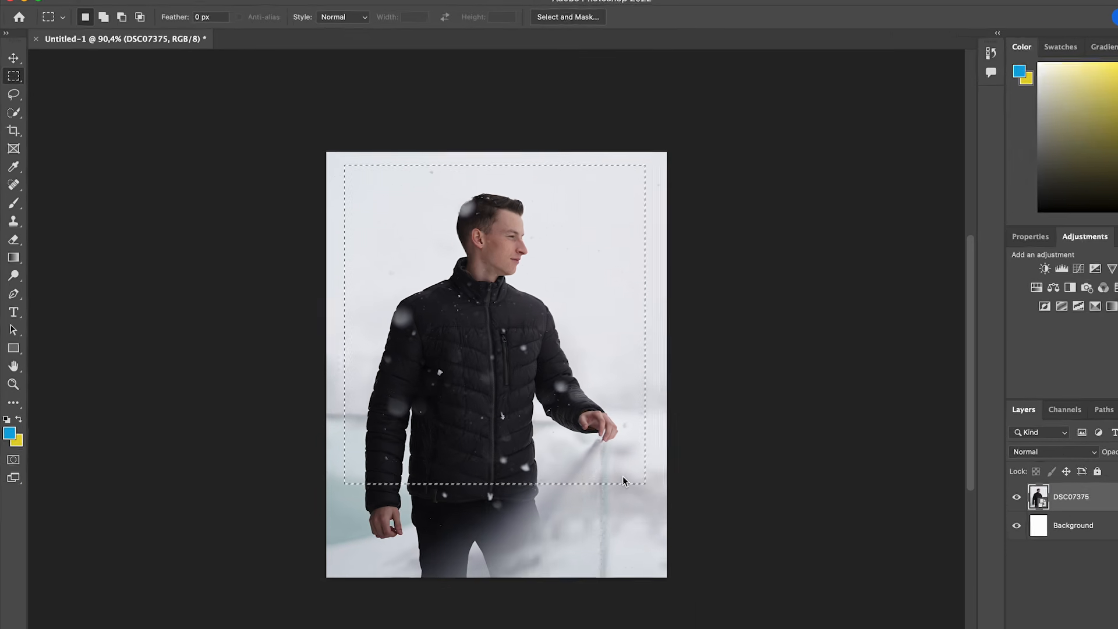
key("super+j")
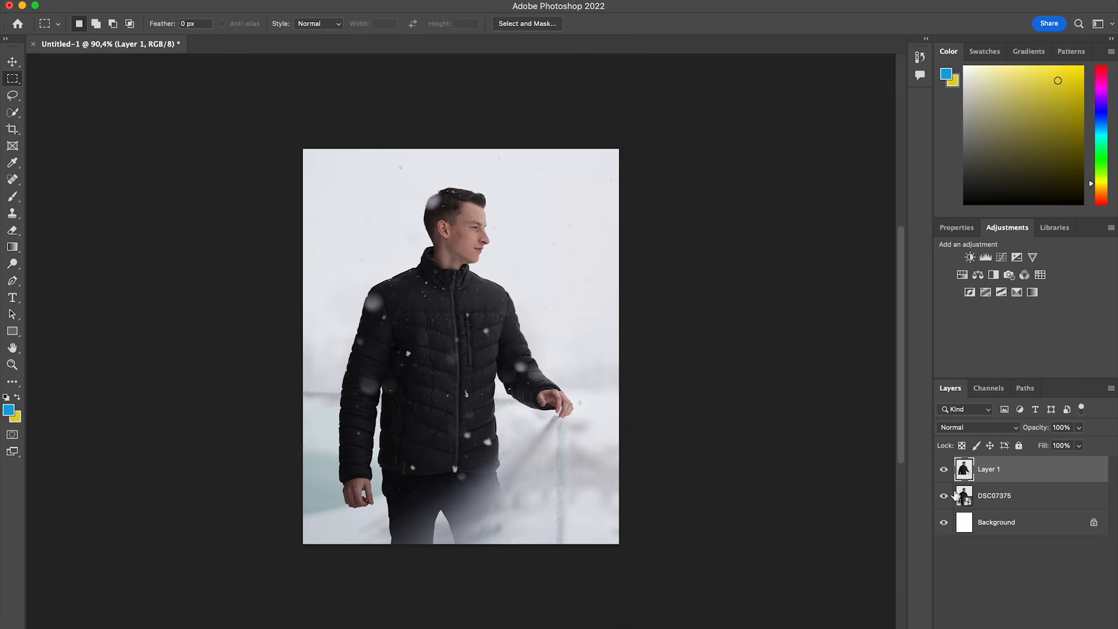
left_click(944, 496)
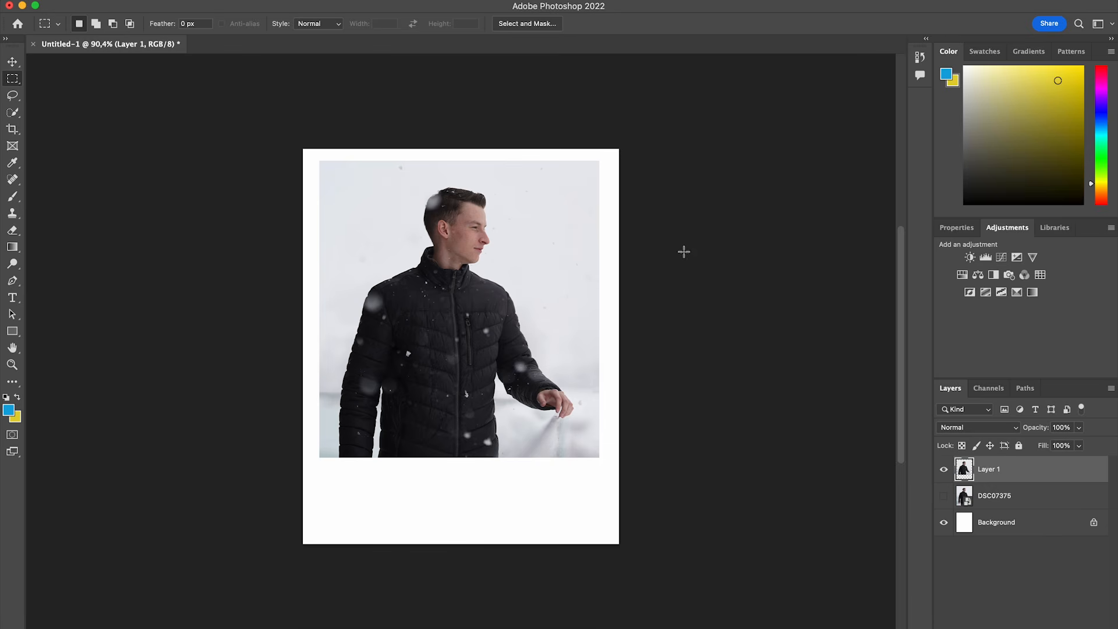
Undo hiding the DSC07375 layer and delete the copied rectangular layer
key("super+z")
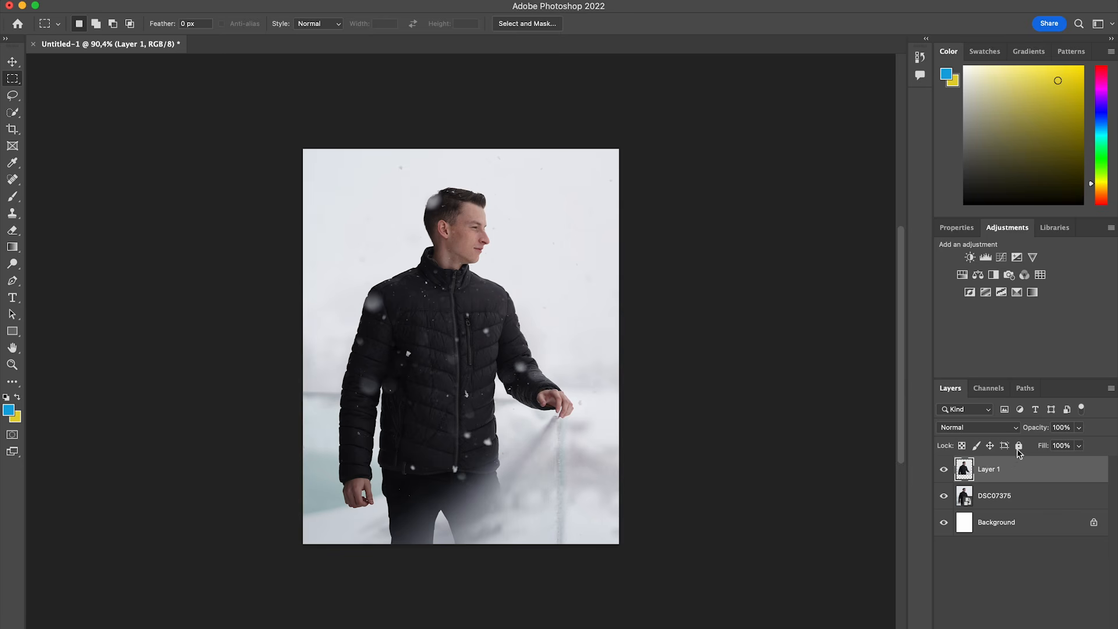
key("Delete")
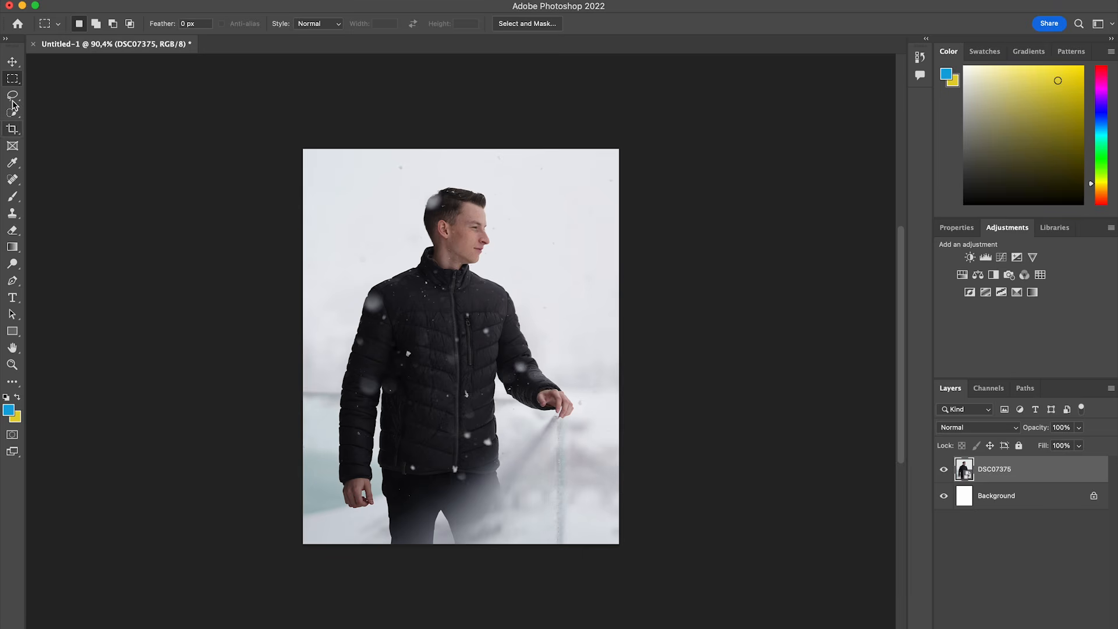
Outline the man loosely with a freehand Lasso selection and clear the selection
right_click(13, 81)
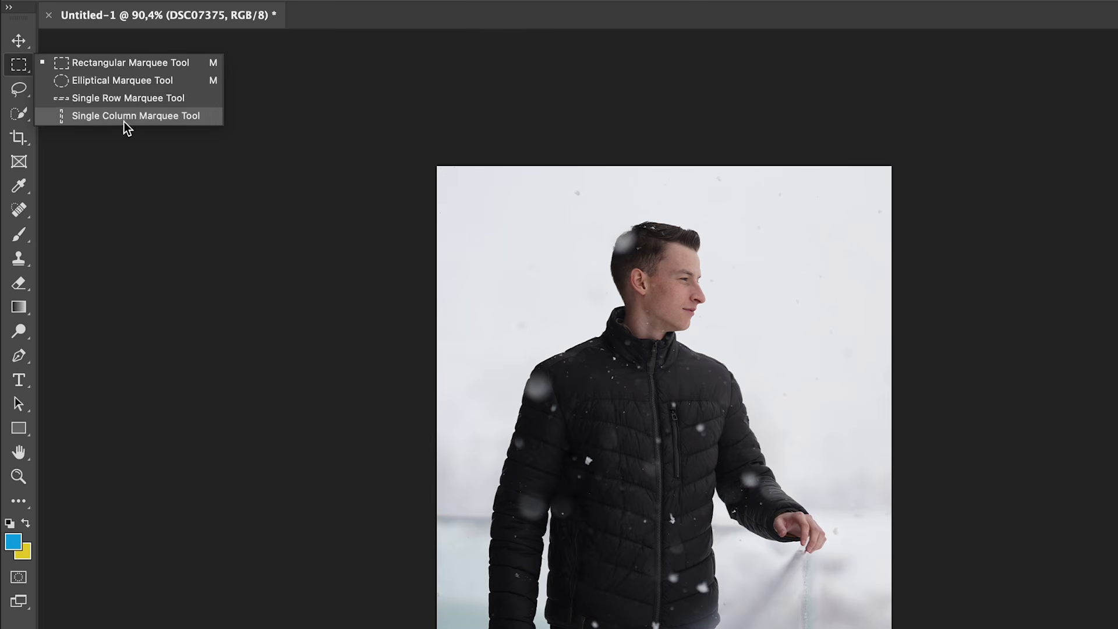
left_click(19, 91)
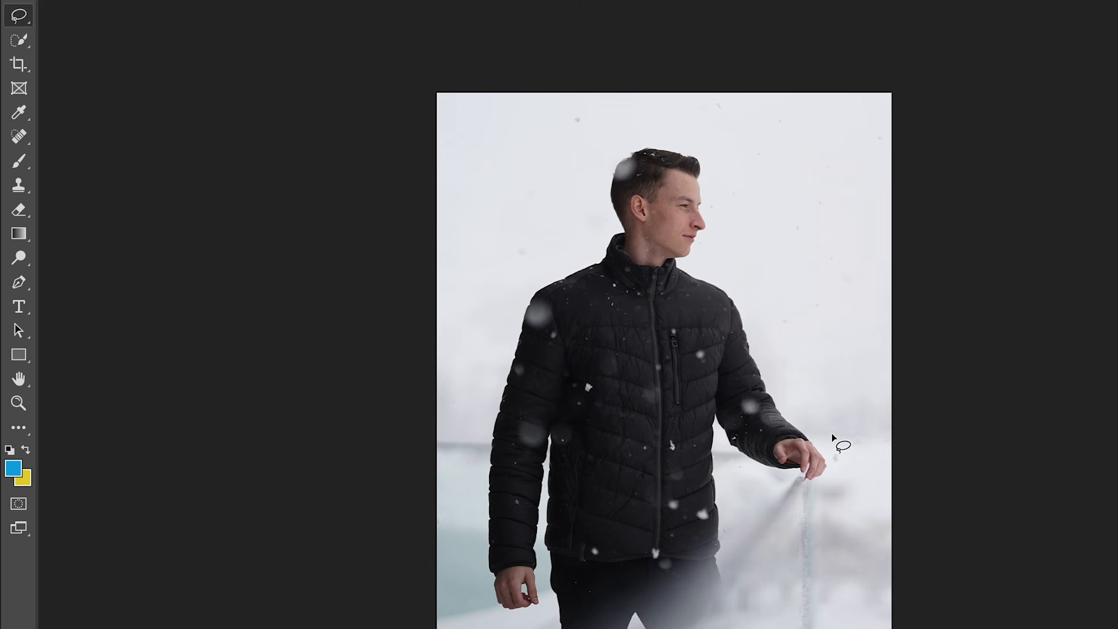
mouse_move(832, 432)
left_mouse_down()
mouse_move(772, 351)
mouse_move(744, 271)
left_mouse_up()
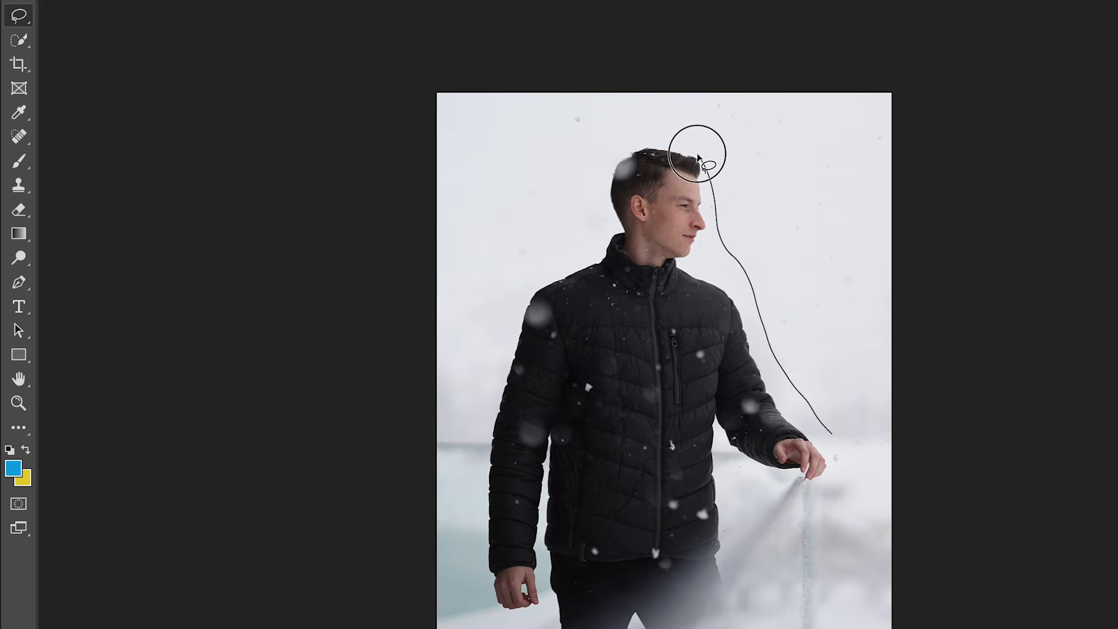
mouse_move(573, 181)
left_mouse_down()
mouse_move(469, 453)
mouse_move(476, 583)
left_mouse_up()
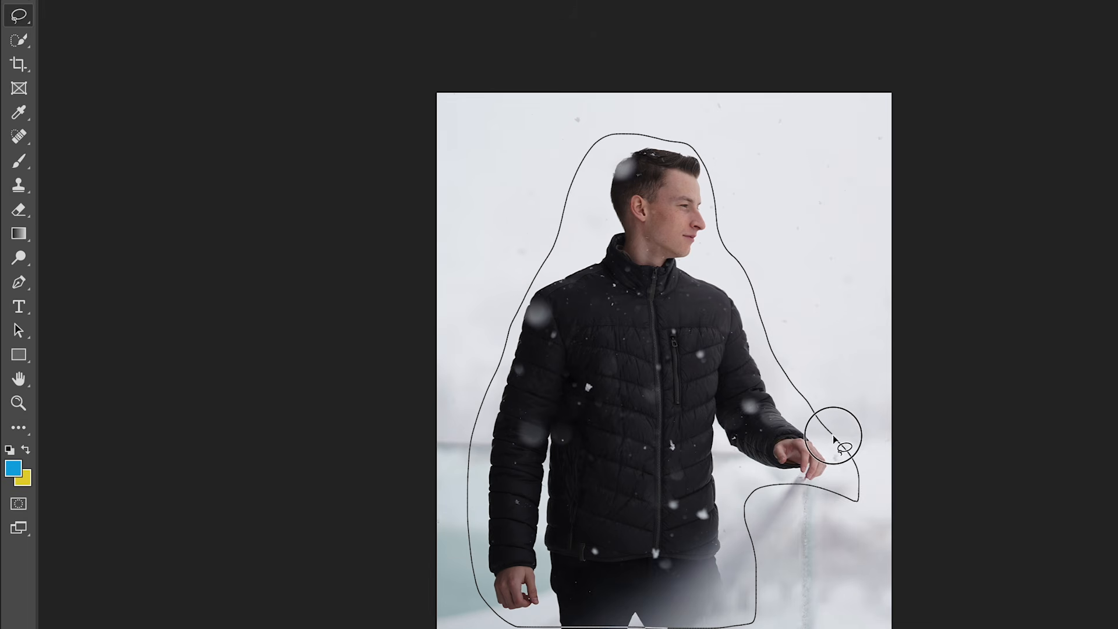
left_click_drag(830, 433, 838, 439)
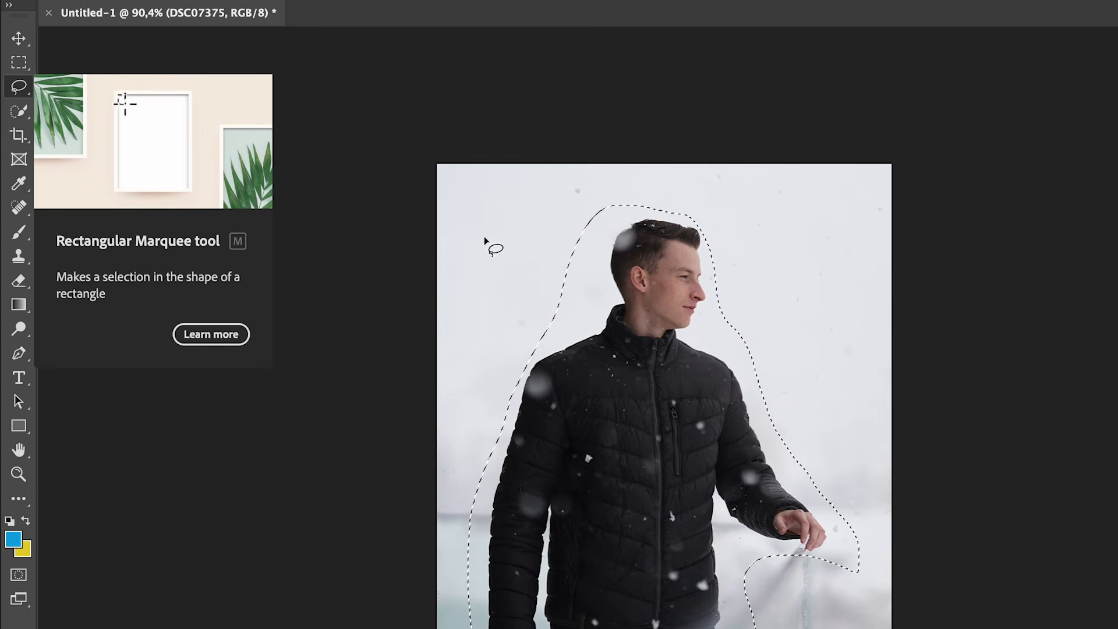
left_click(19, 59)
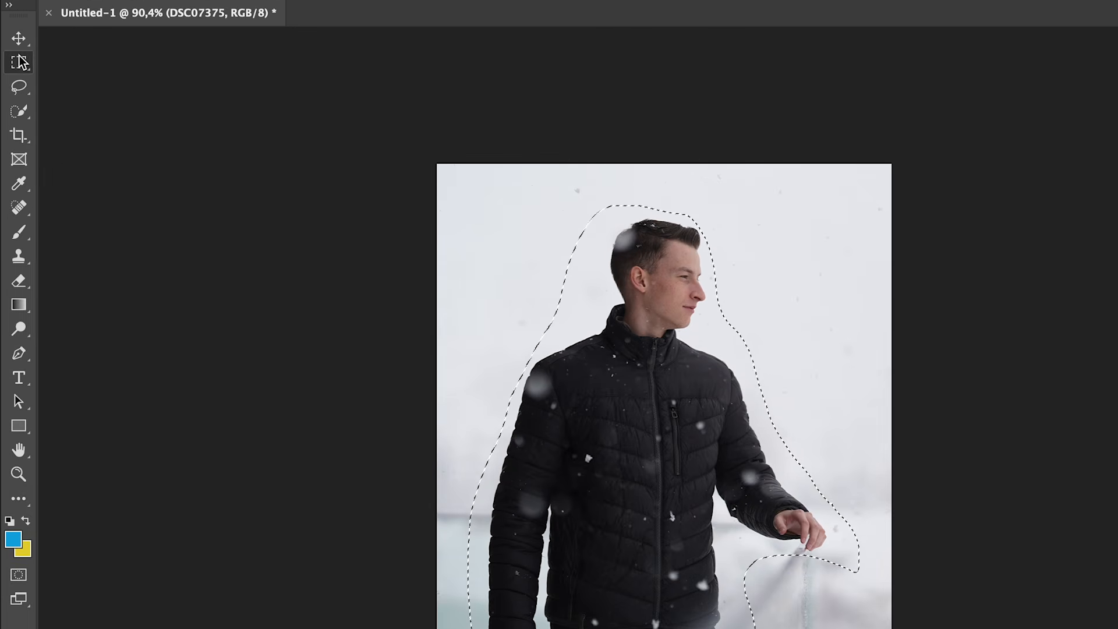
left_click(371, 128)
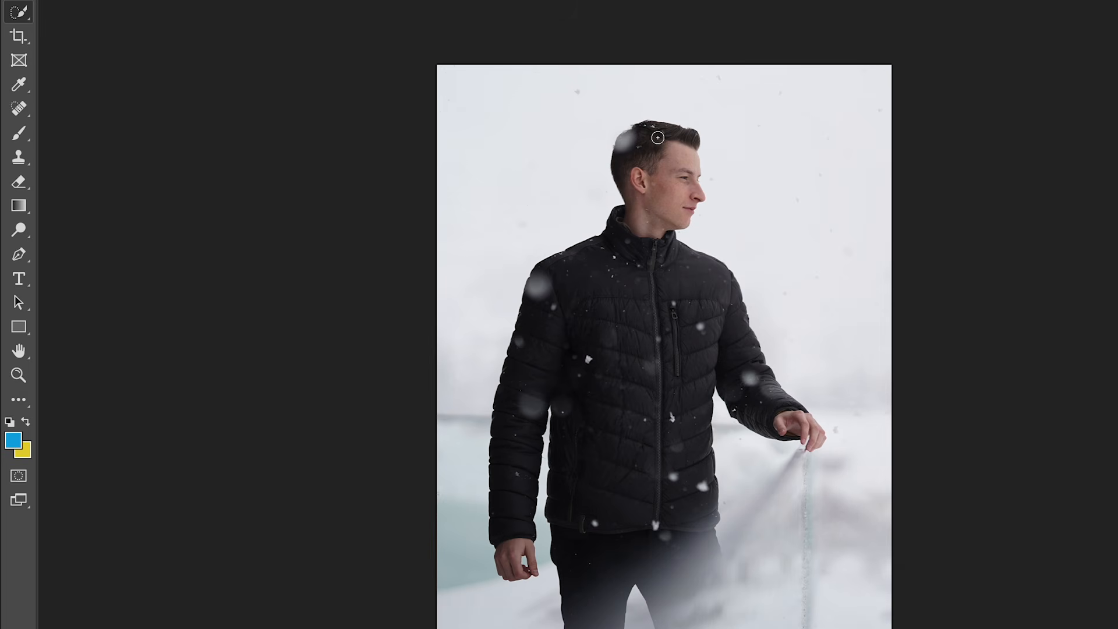
Select the man with the Quick Selection tool, covering his head, jacket, trousers and both hands
left_click_drag(618, 286, 598, 377)
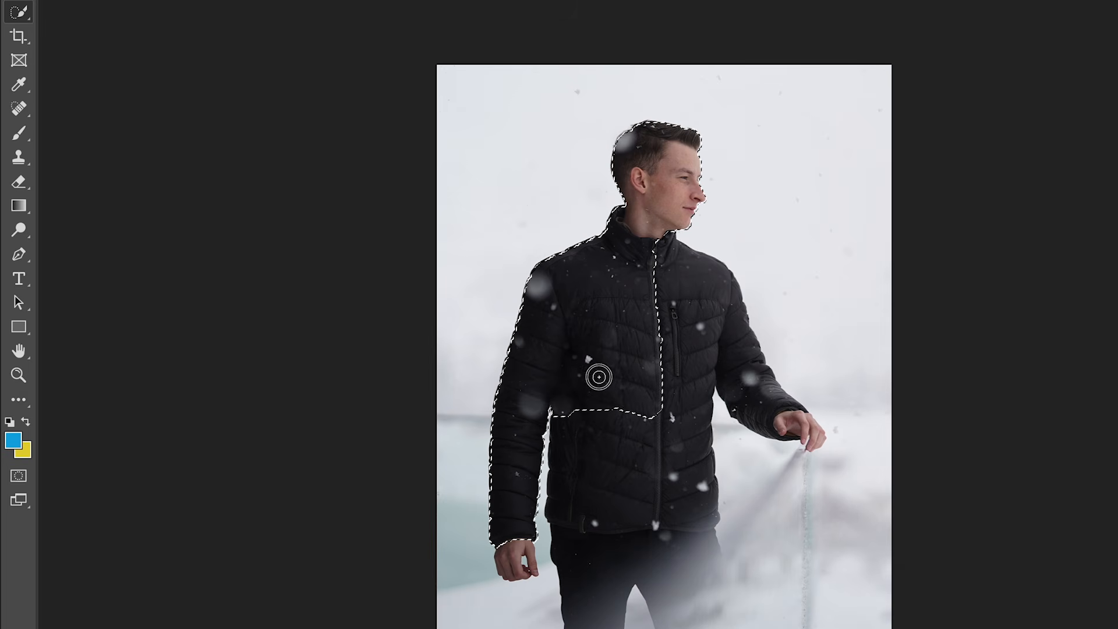
mouse_move(651, 336)
left_mouse_down()
mouse_move(699, 314)
mouse_move(804, 431)
left_mouse_up()
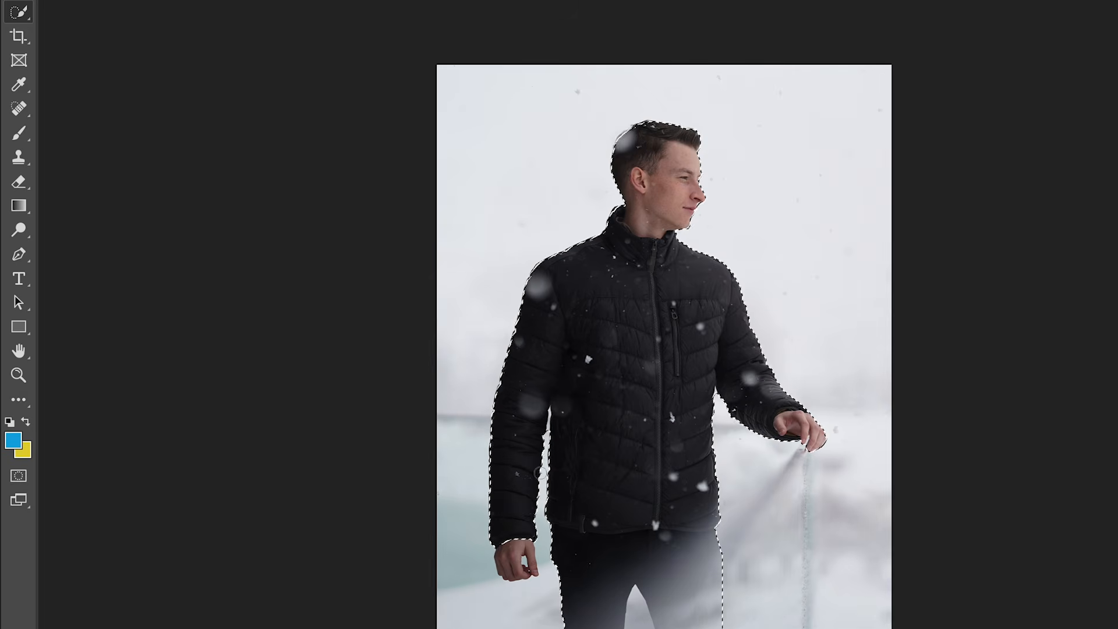
left_click_drag(520, 465, 516, 553)
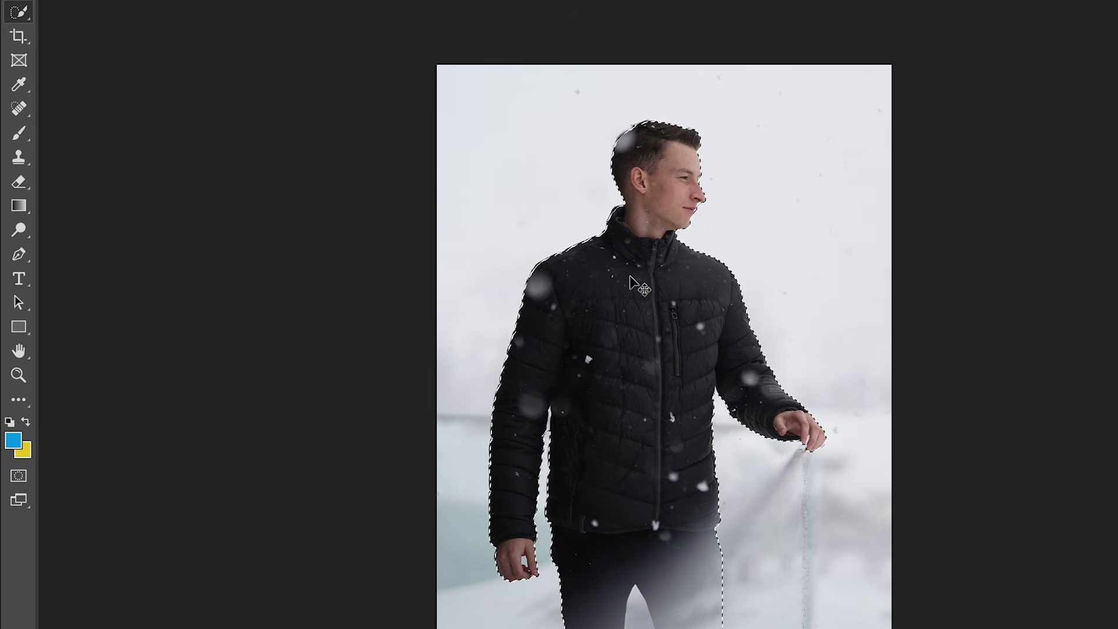
Copy the selected man to a new layer and hide the DSC07375 layer
key("ctrl+j")
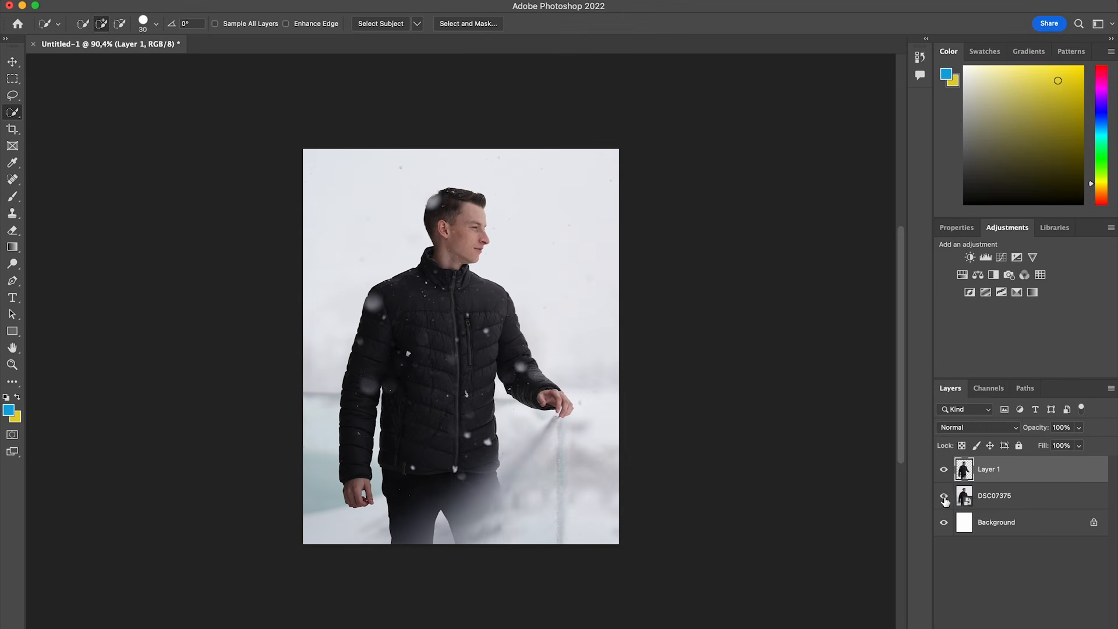
left_click(944, 495)
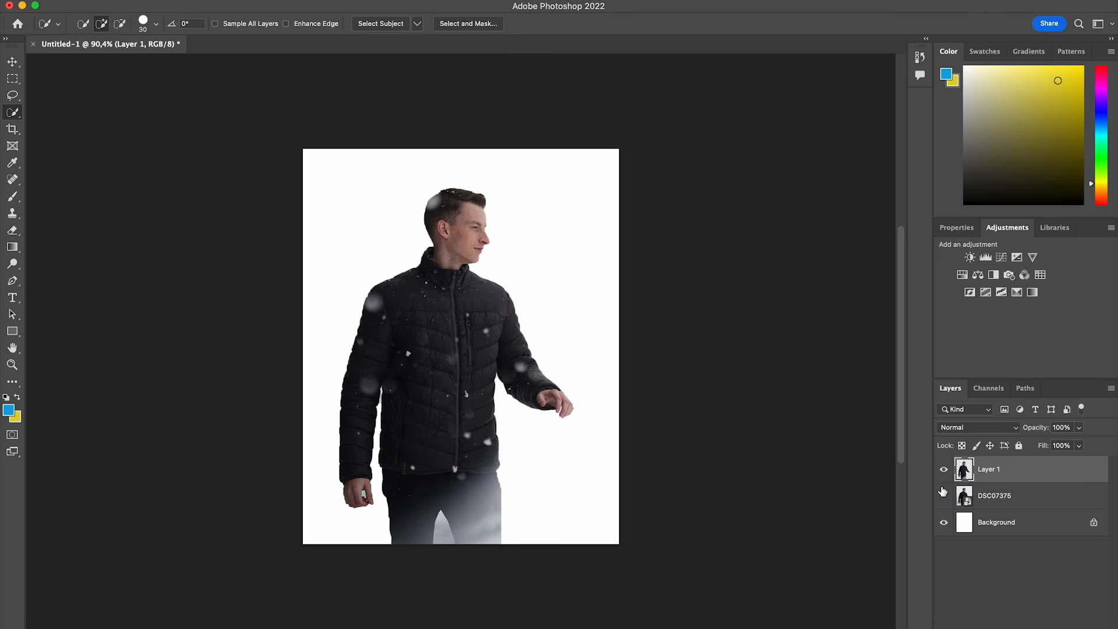
Hide and reshow Layer 1 to compare the cutout, and make the DSC07375 layer visible again
left_click(944, 470)
left_click(944, 470)
left_click(944, 496)
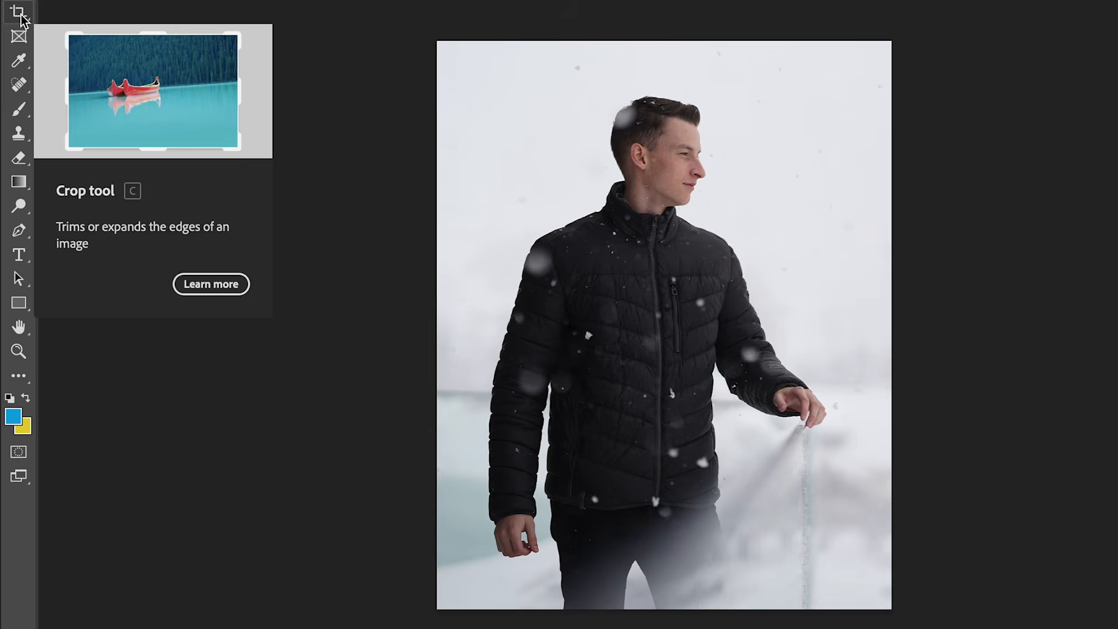
Crop away the upper part of the image down to the man's chest, and undo the crop
left_click(18, 12)
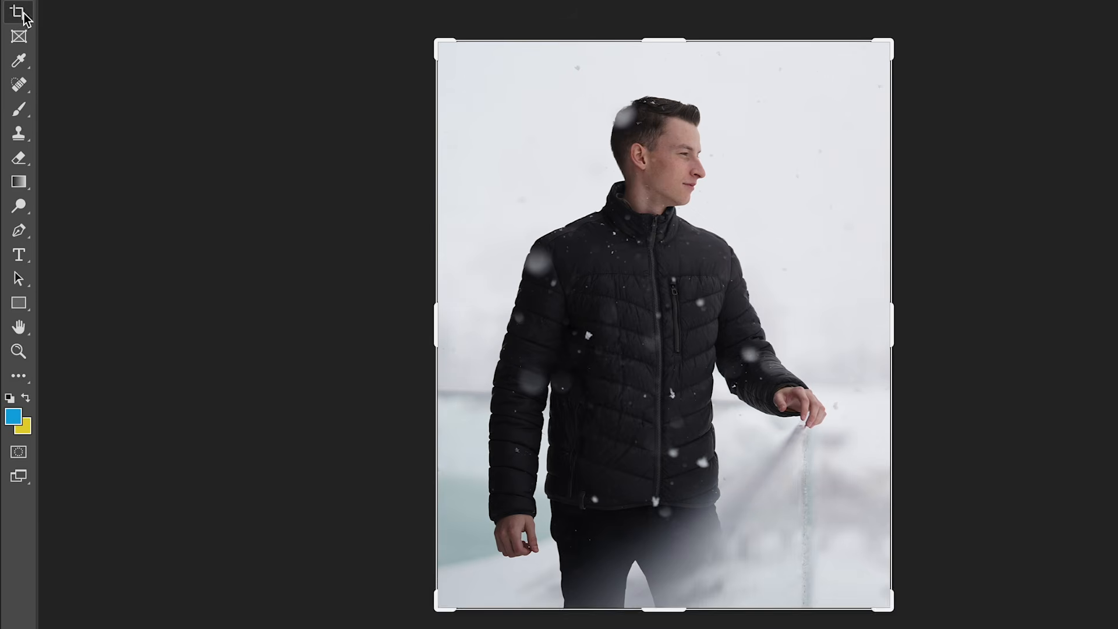
left_click_drag(675, 39, 669, 182)
key("Return")
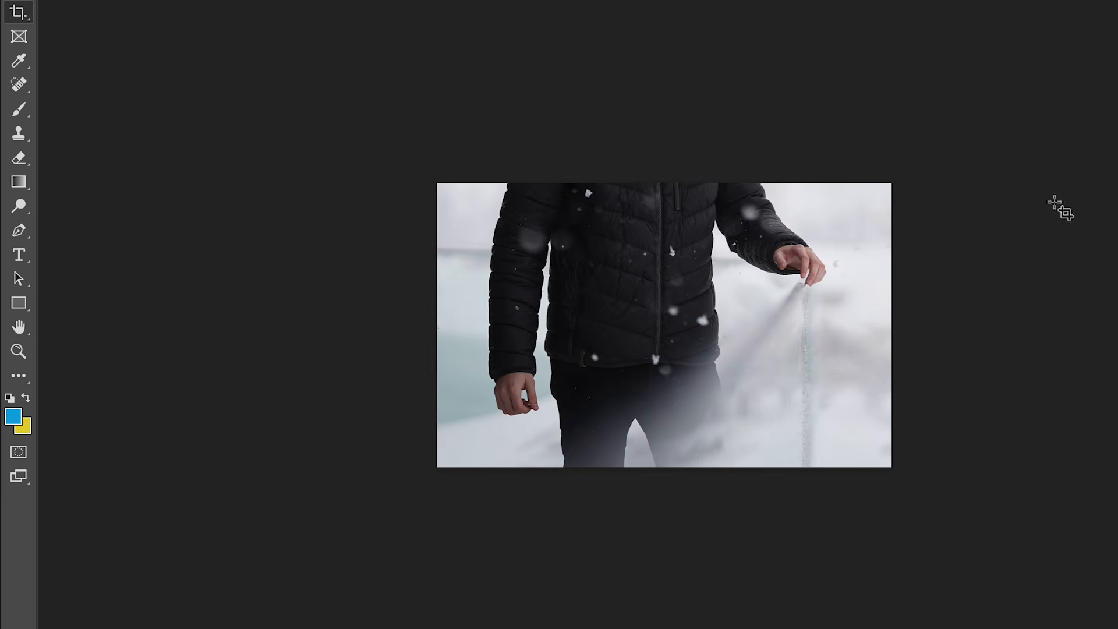
scroll(758, 354, "down", 3)
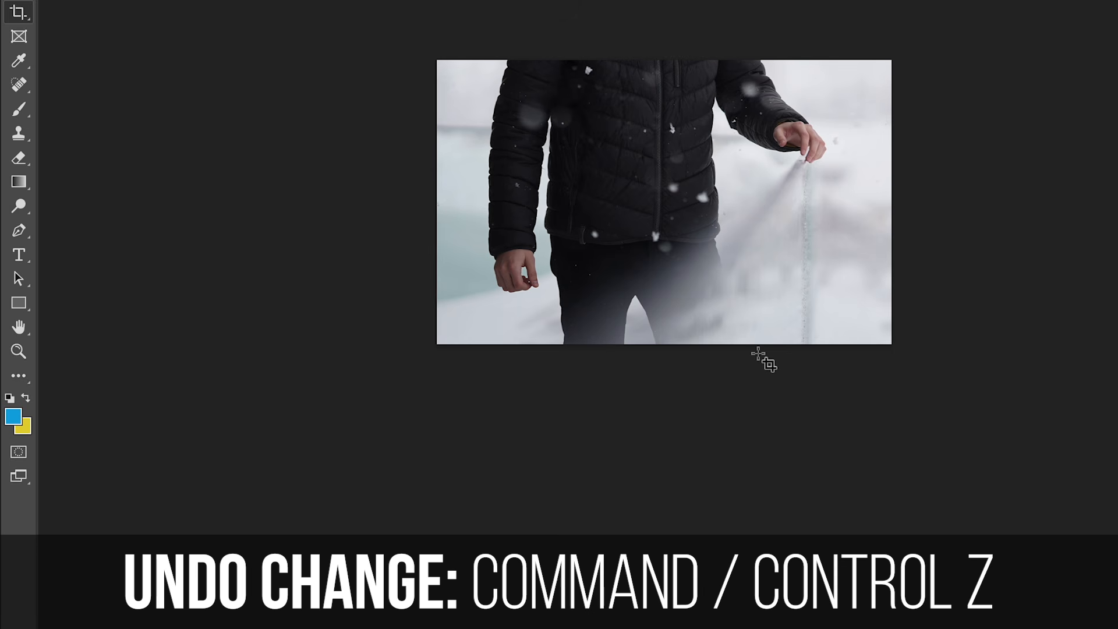
key("ctrl+z")
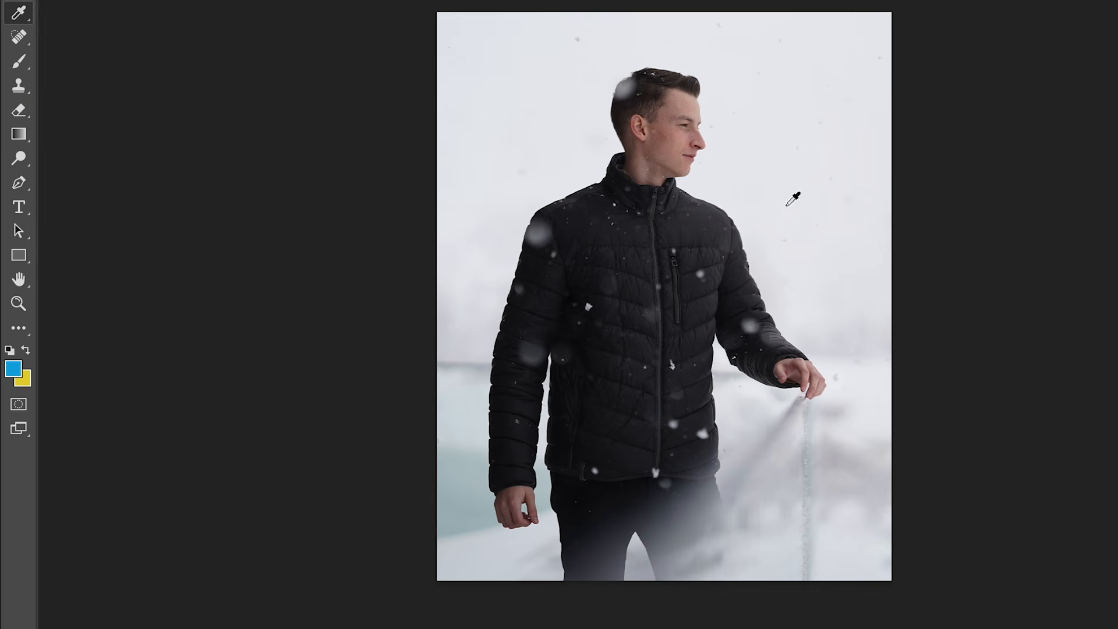
Sample the dark brown of the man's hair with the Eyedropper as the foreground colour and make that swatch active
left_click_drag(625, 190, 651, 106)
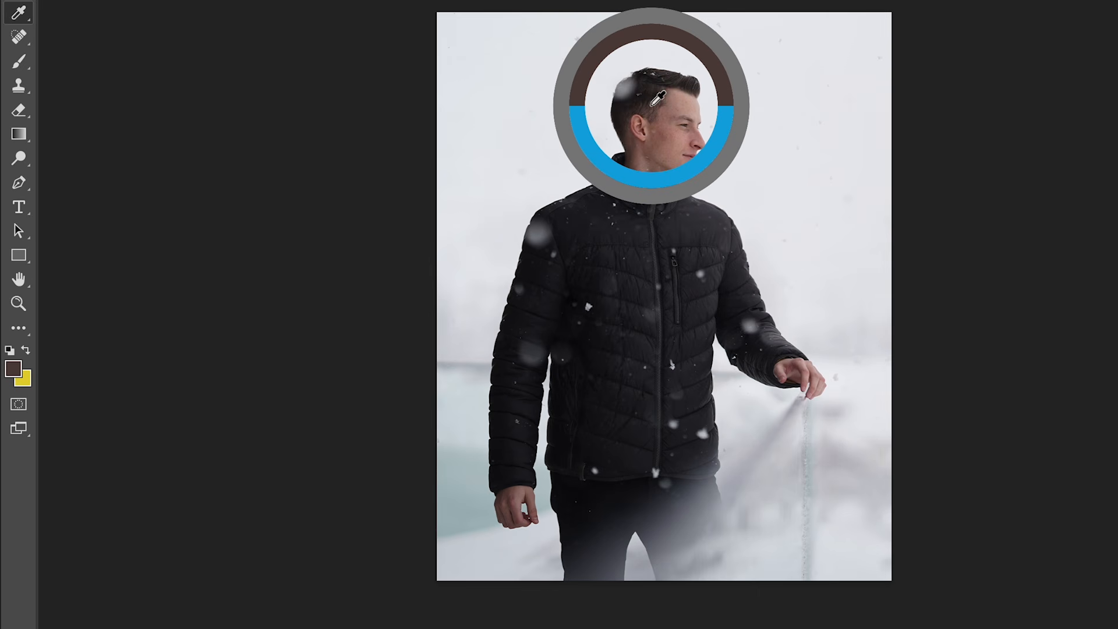
left_click_drag(652, 105, 652, 105)
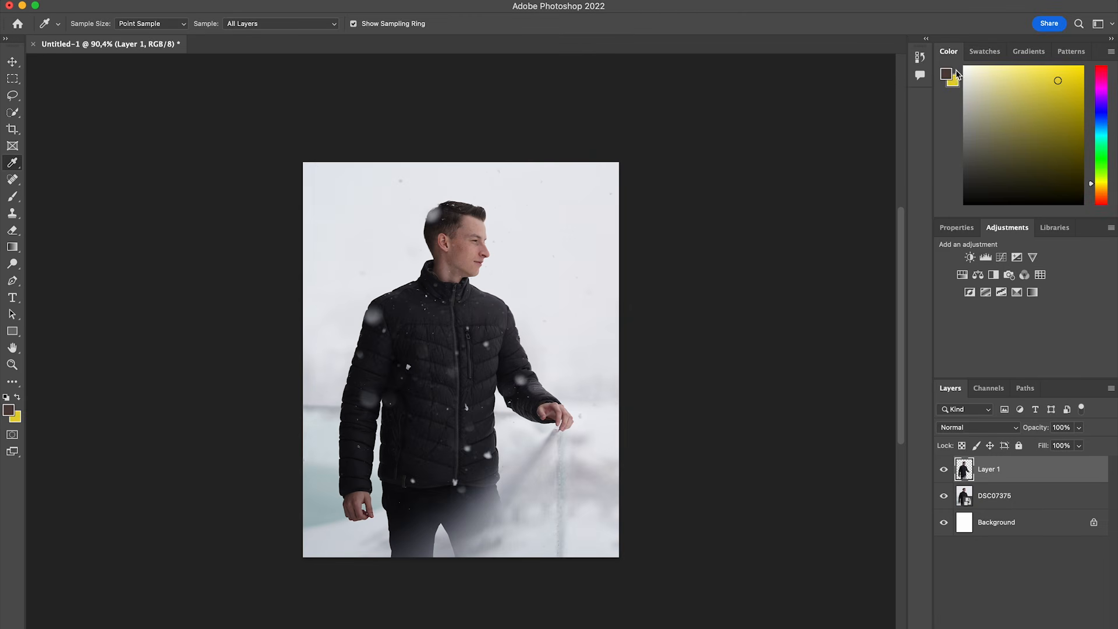
left_click(948, 75)
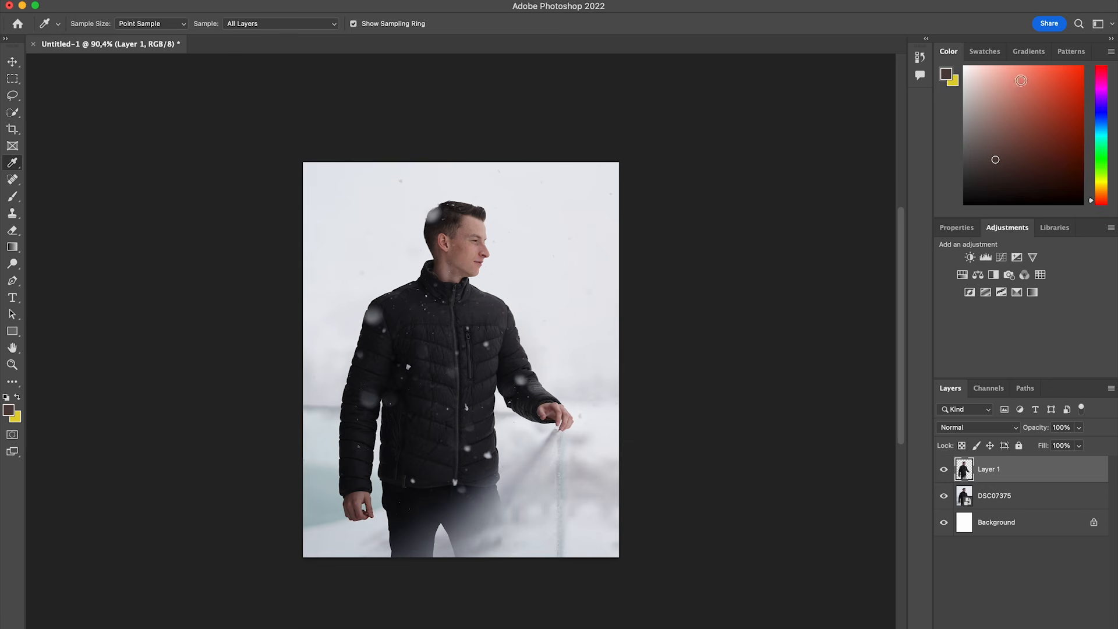
Remove the large snowflake on the jacket beside the main zip with the Content-Aware Spot Healing Brush
left_click(14, 181)
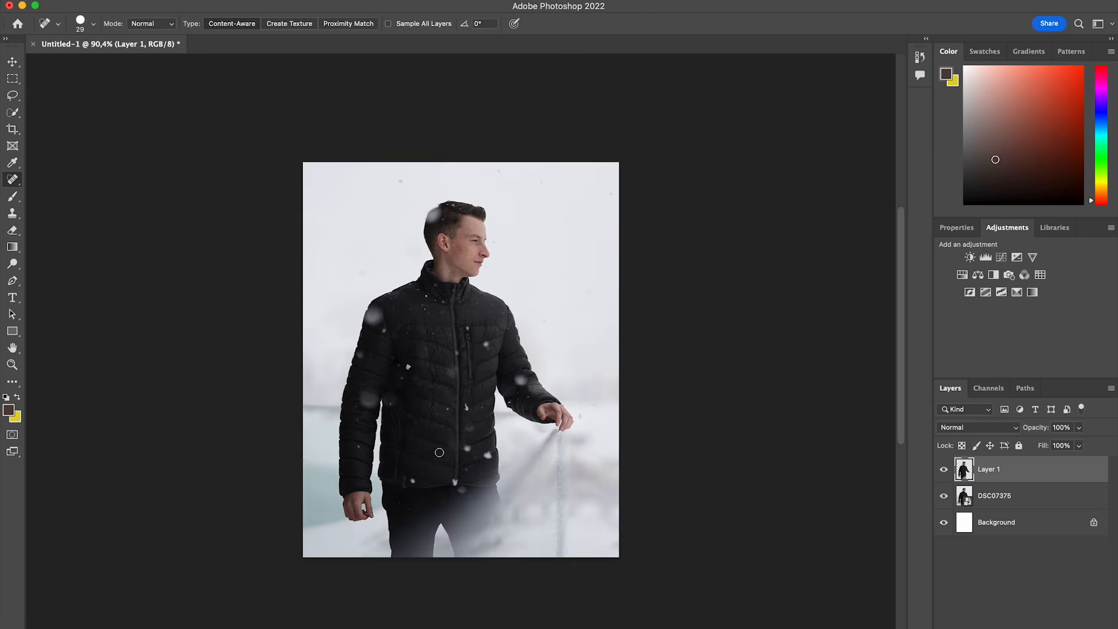
scroll(438, 451, "up", 3)
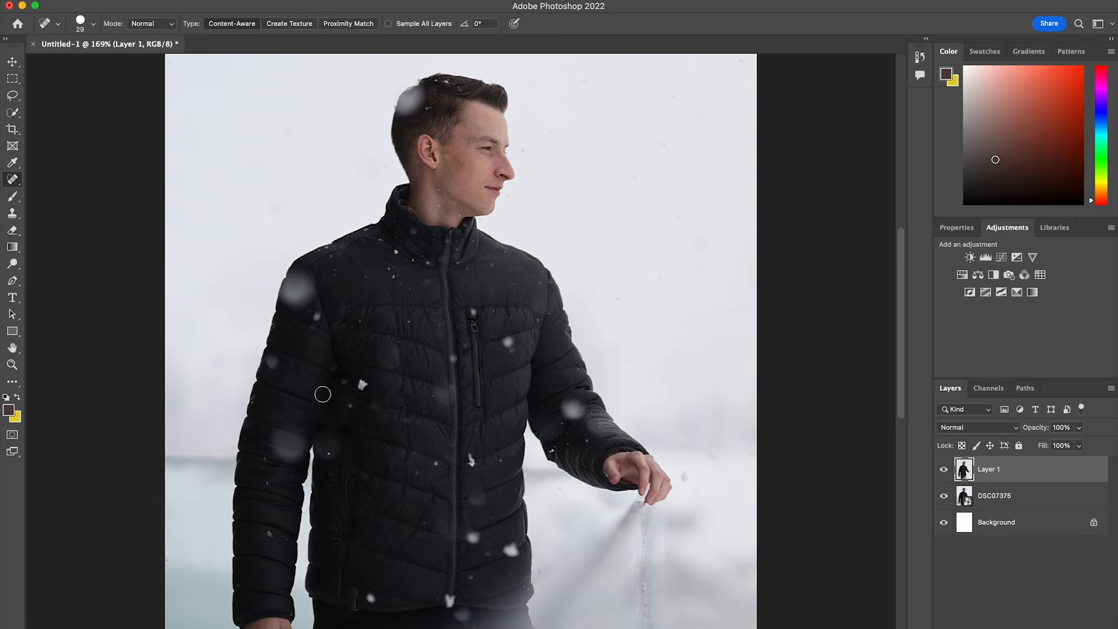
scroll(322, 395, "up", 4)
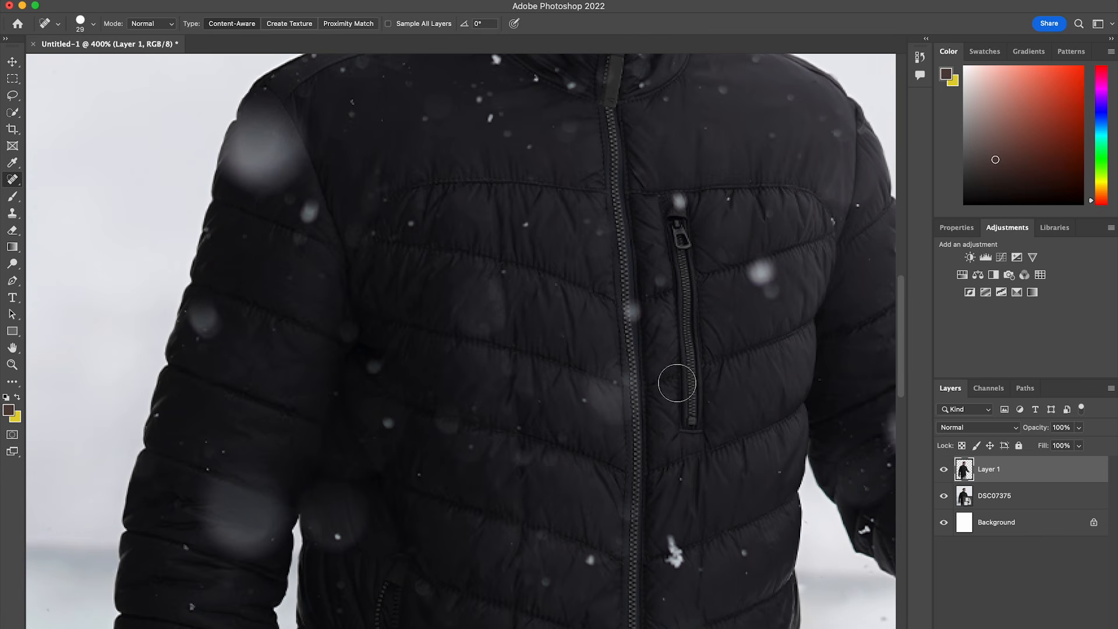
left_click(673, 555)
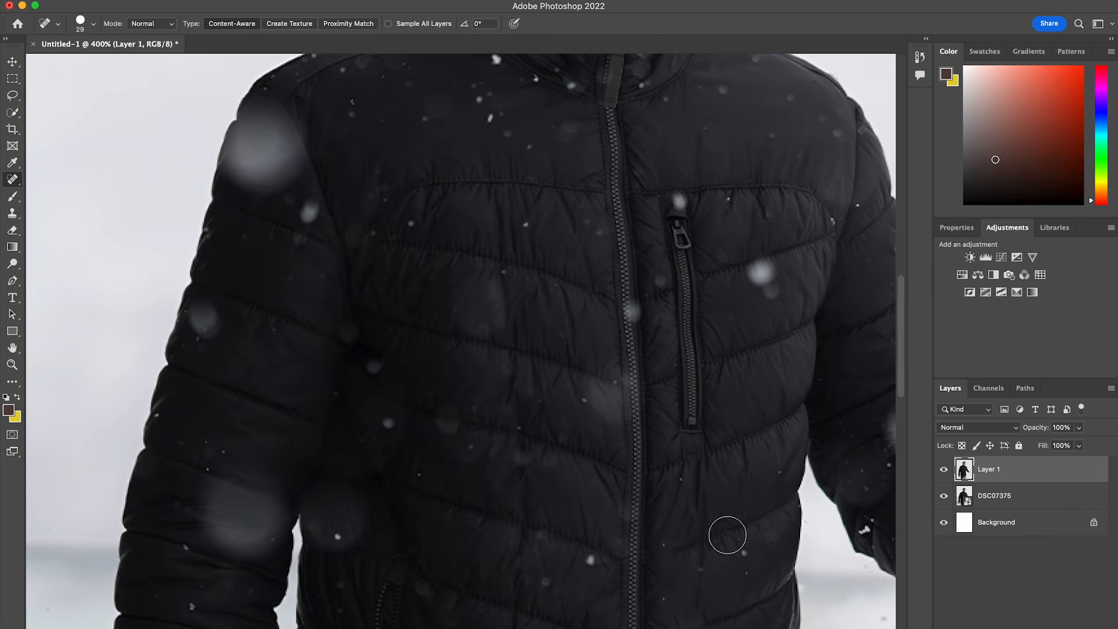
Set the healing brush size to 15 px and remove the white spot on the man's neck below the ear
scroll(674, 562, "up", 5)
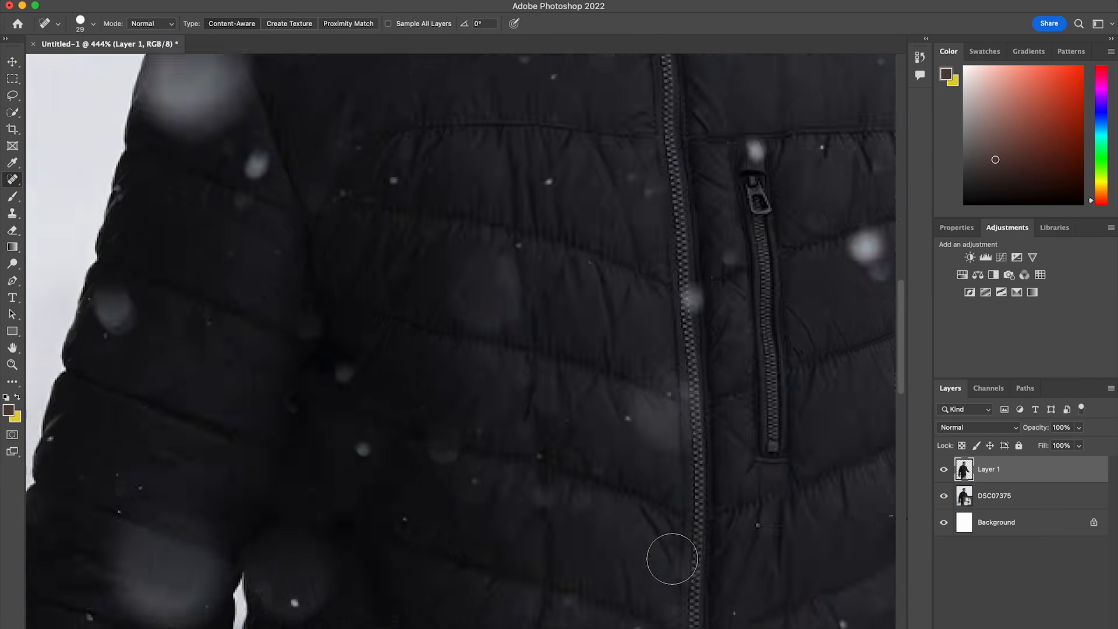
scroll(601, 377, "down", 6)
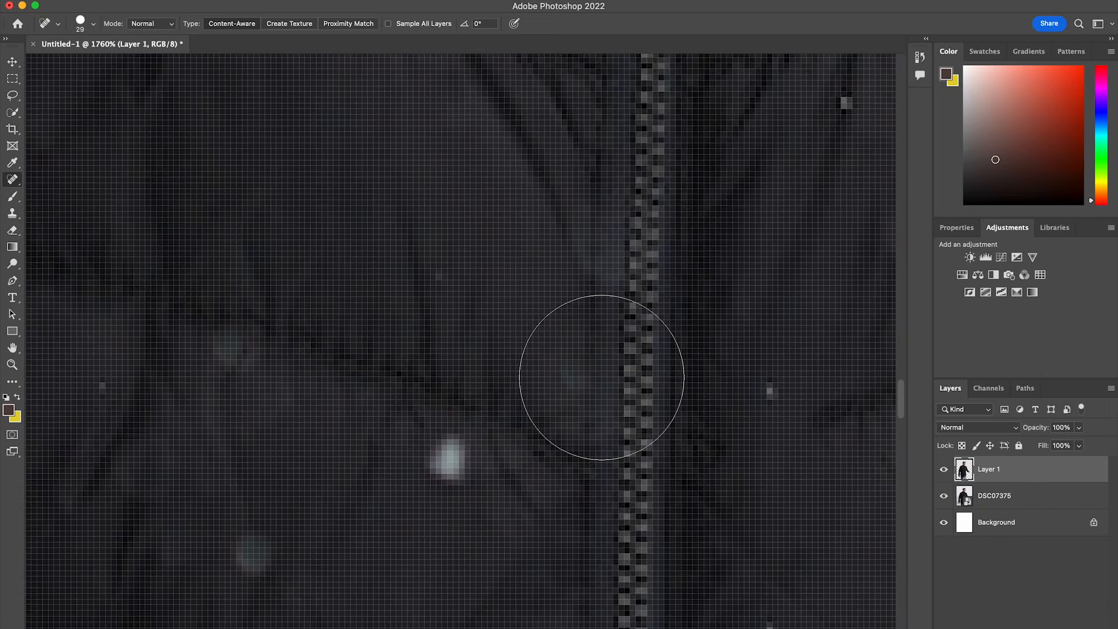
scroll(602, 377, "down", 3)
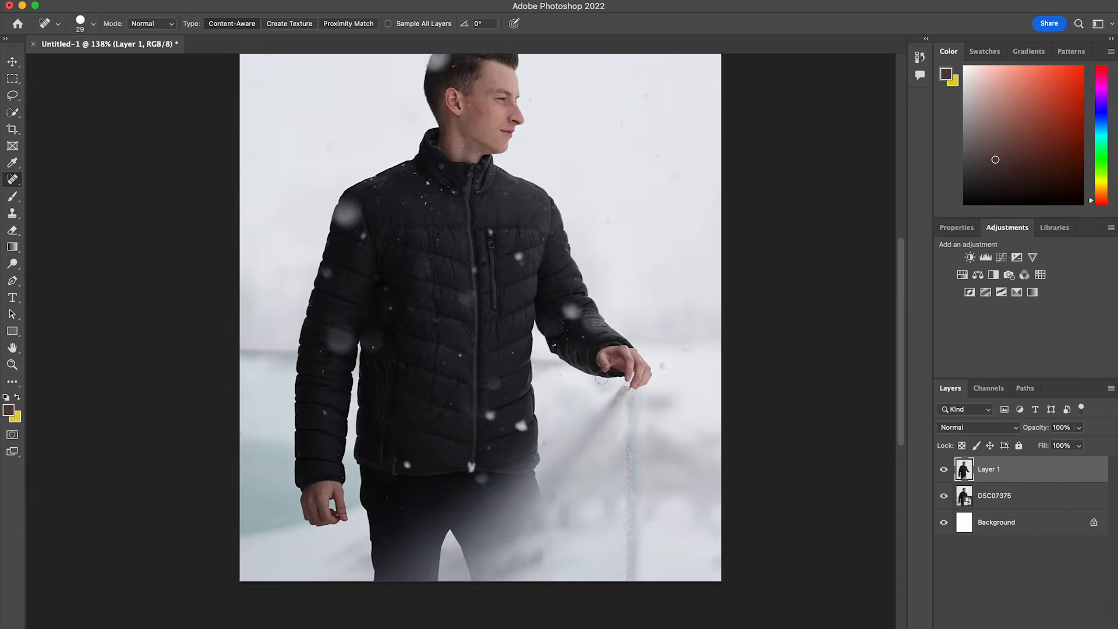
scroll(426, 61, "up", 3)
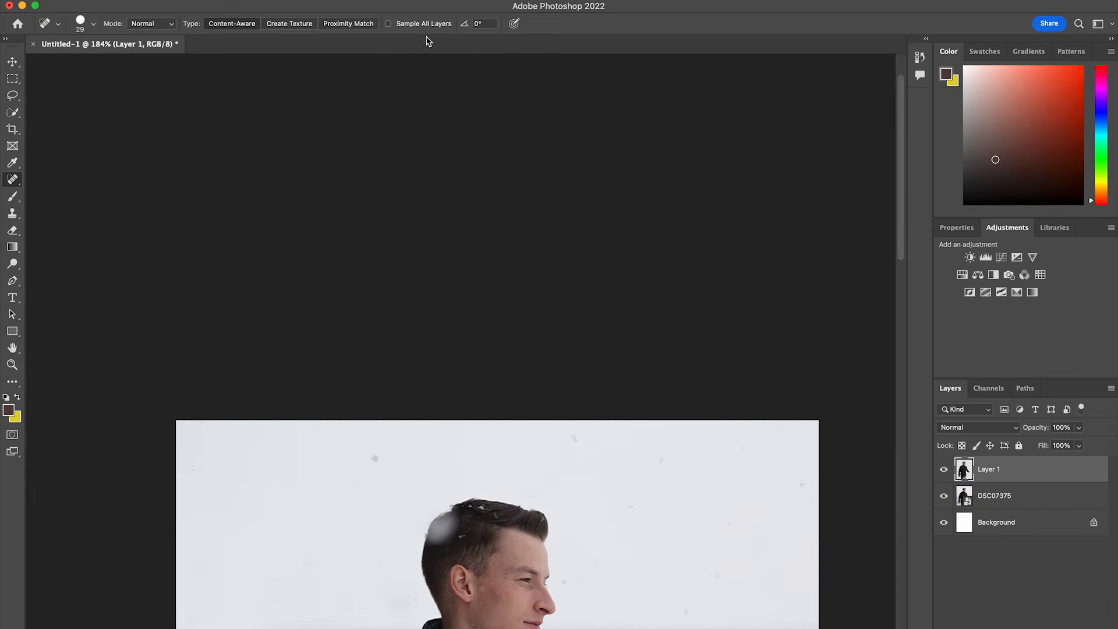
scroll(385, 336, "up", 2)
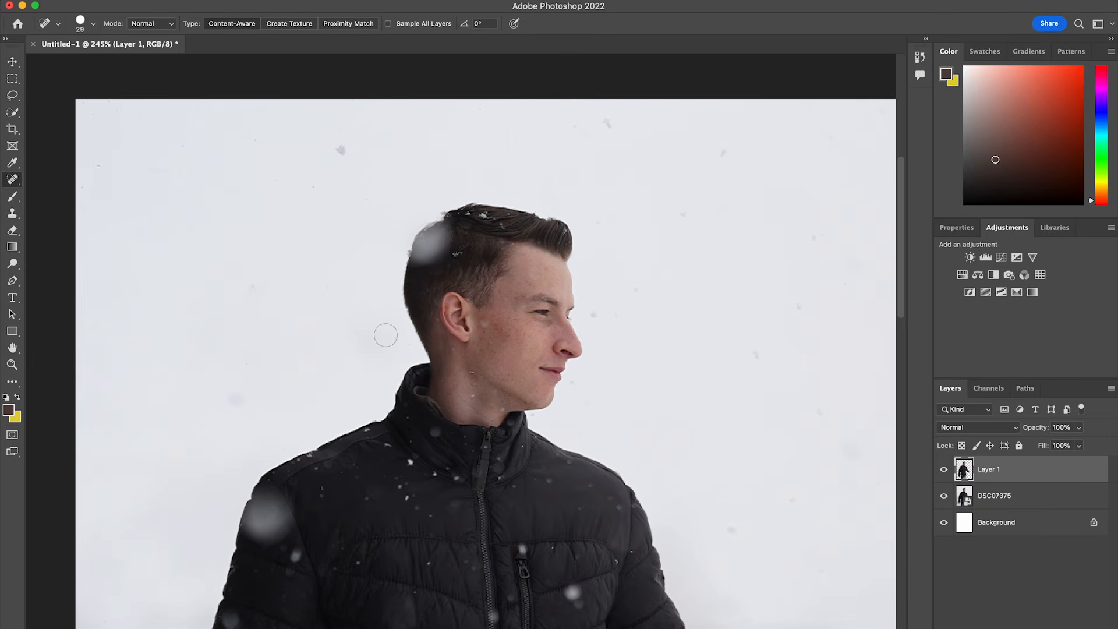
scroll(481, 380, "up", 2)
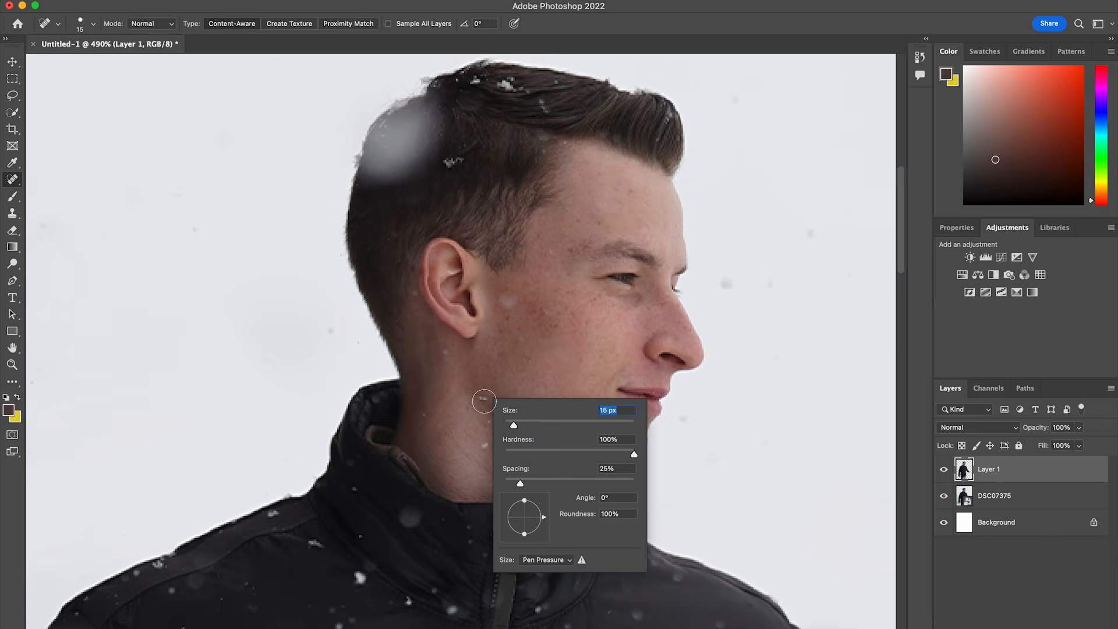
left_click(481, 397)
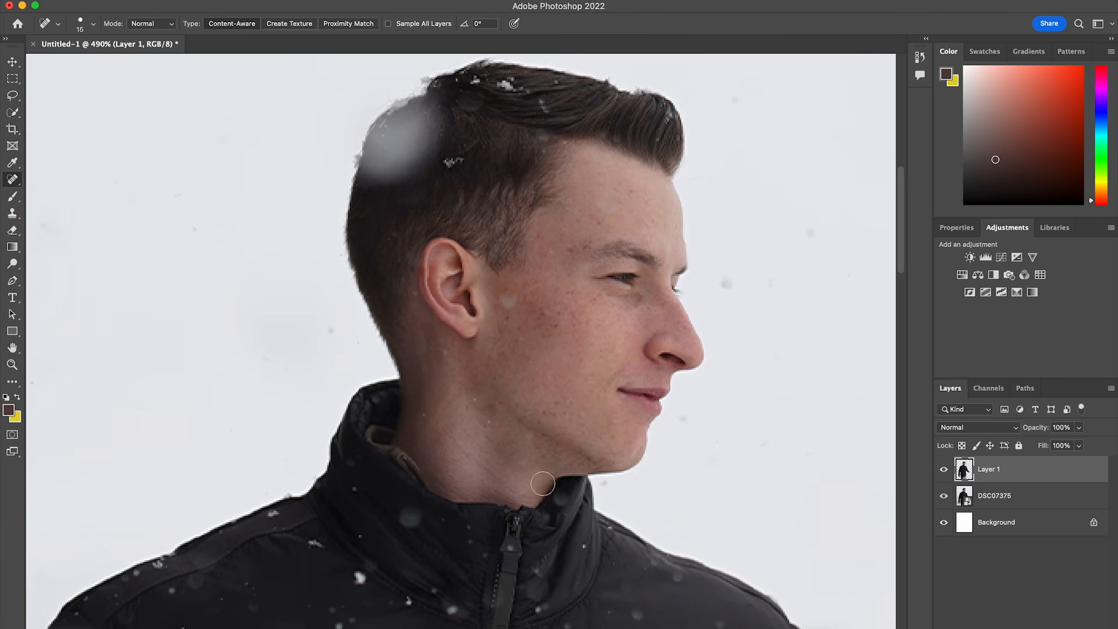
scroll(515, 540, "down", 10)
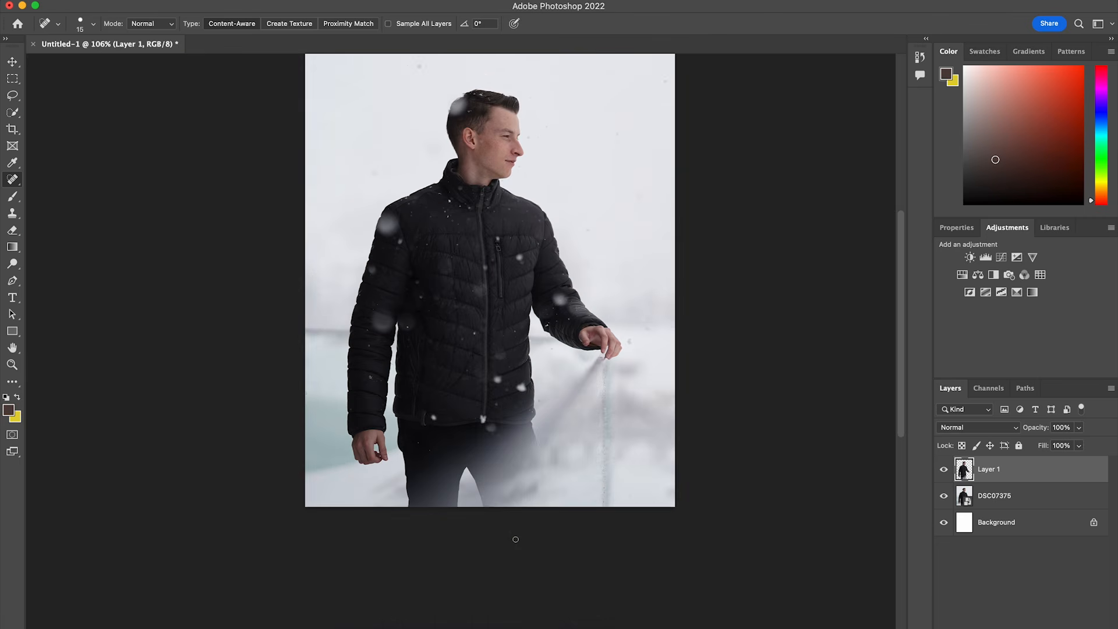
scroll(515, 540, "down", 2)
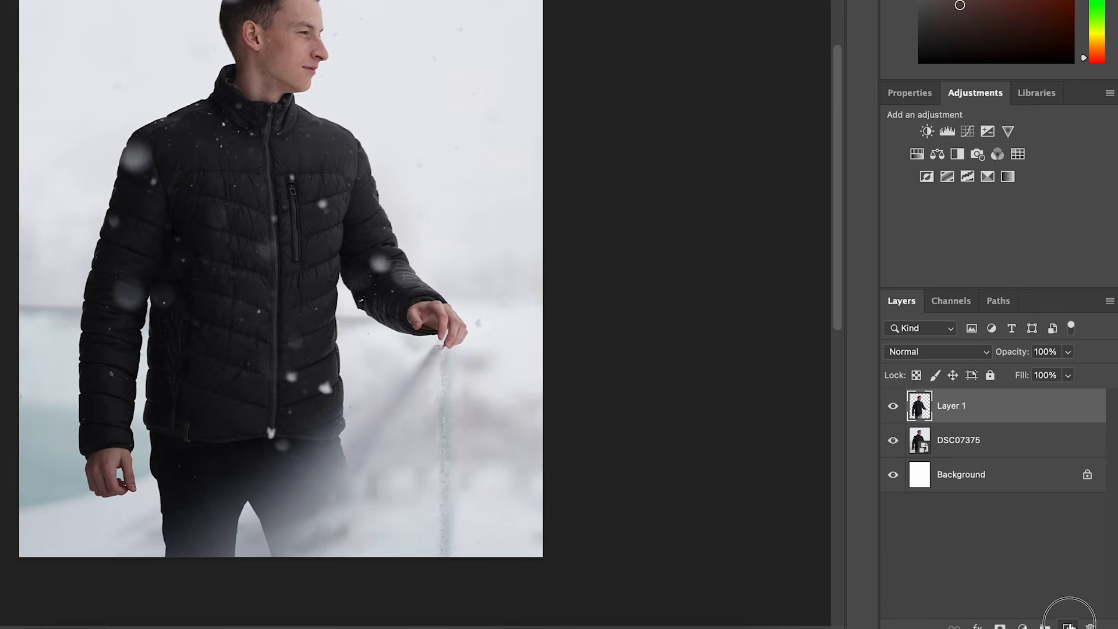
Add a new layer and set the Brush tool to 159 px size, 51% hardness and 100% opacity
left_click(1069, 626)
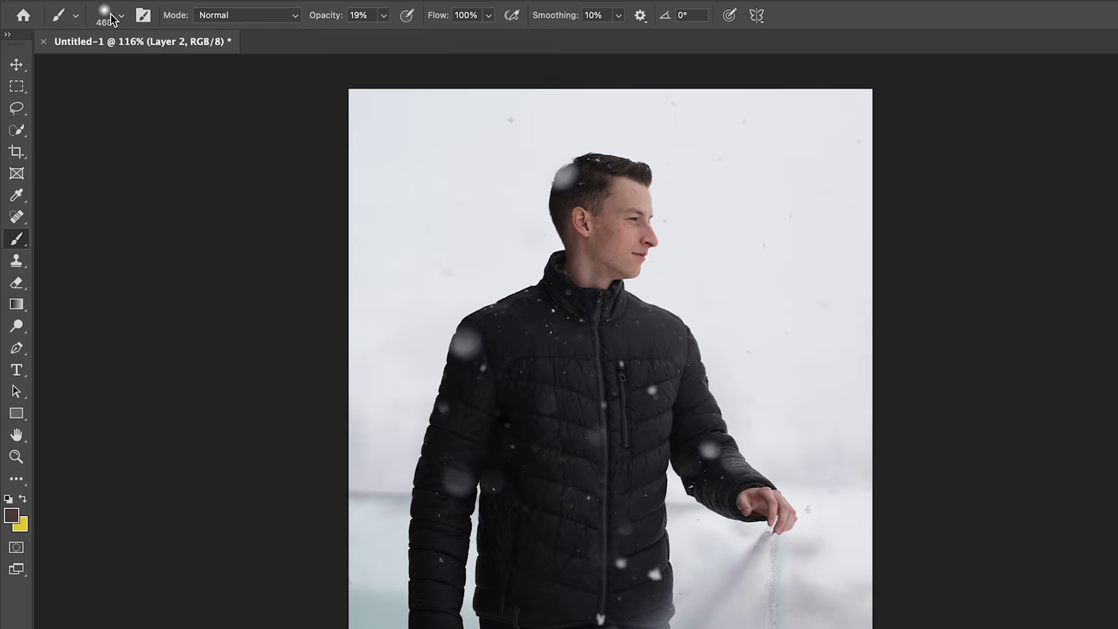
left_click(112, 18)
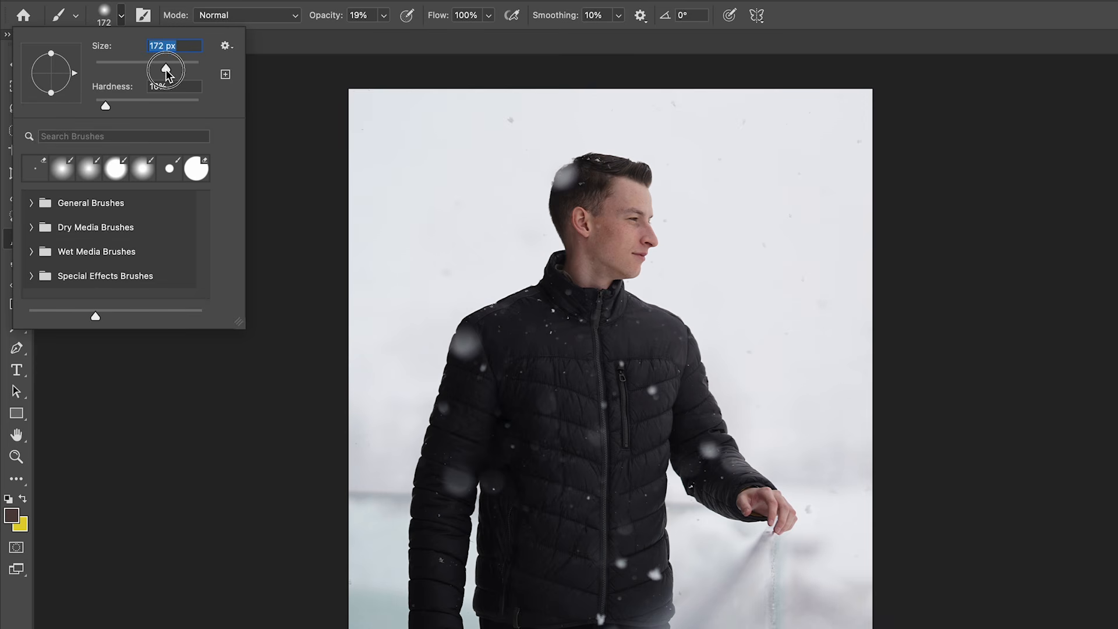
mouse_move(163, 103)
left_mouse_down()
mouse_move(138, 110)
mouse_move(148, 115)
left_mouse_up()
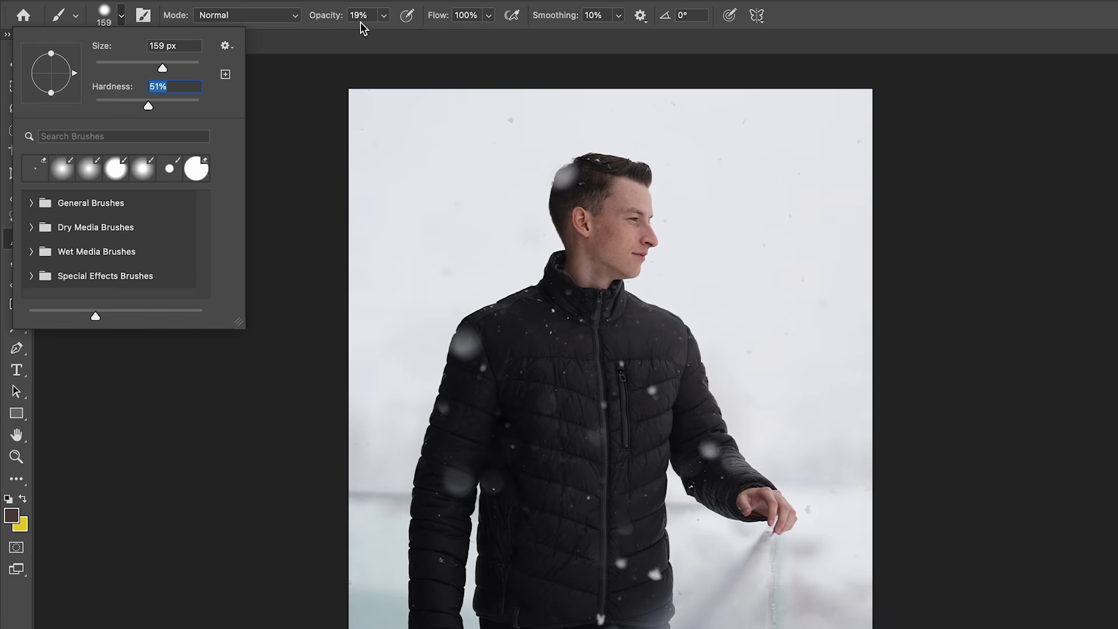
left_click(383, 16)
left_click_drag(393, 36, 446, 39)
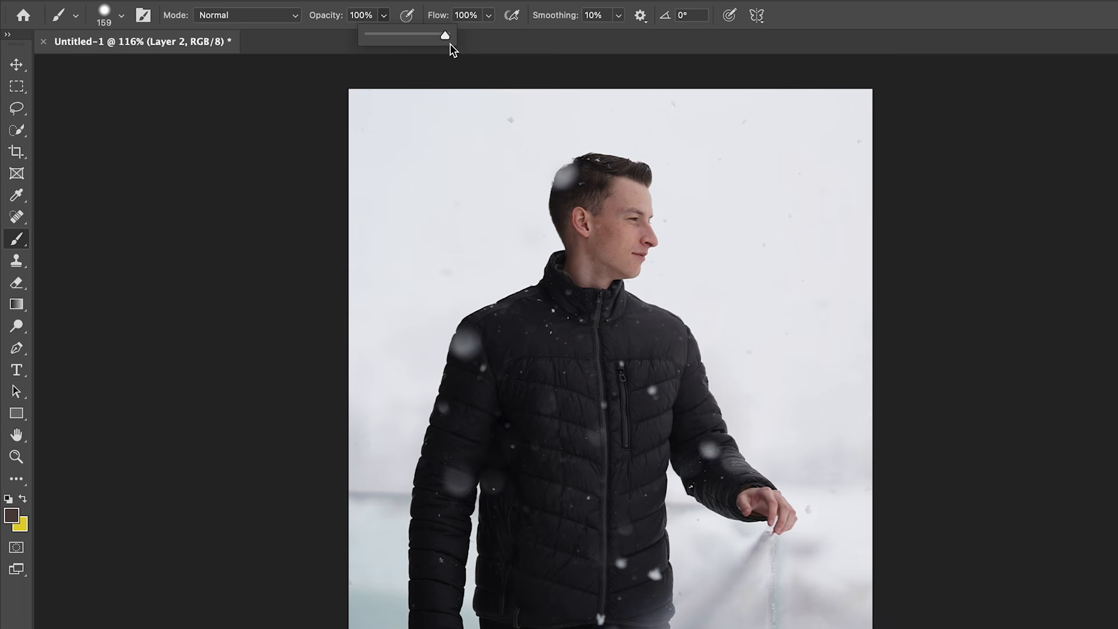
Keep the brush flow at 100% and paint one broad winding brown stroke across the man
left_click(490, 16)
left_click(490, 16)
left_click(491, 16)
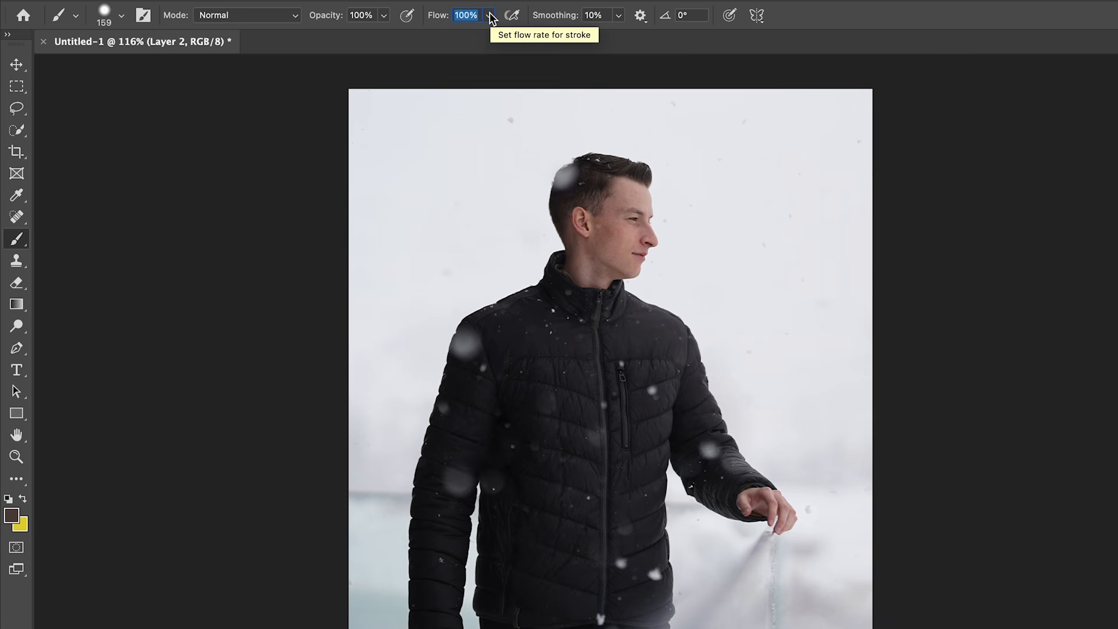
mouse_move(512, 145)
left_mouse_down()
mouse_move(499, 158)
mouse_move(597, 285)
mouse_move(540, 563)
mouse_move(819, 492)
mouse_move(756, 581)
left_mouse_up()
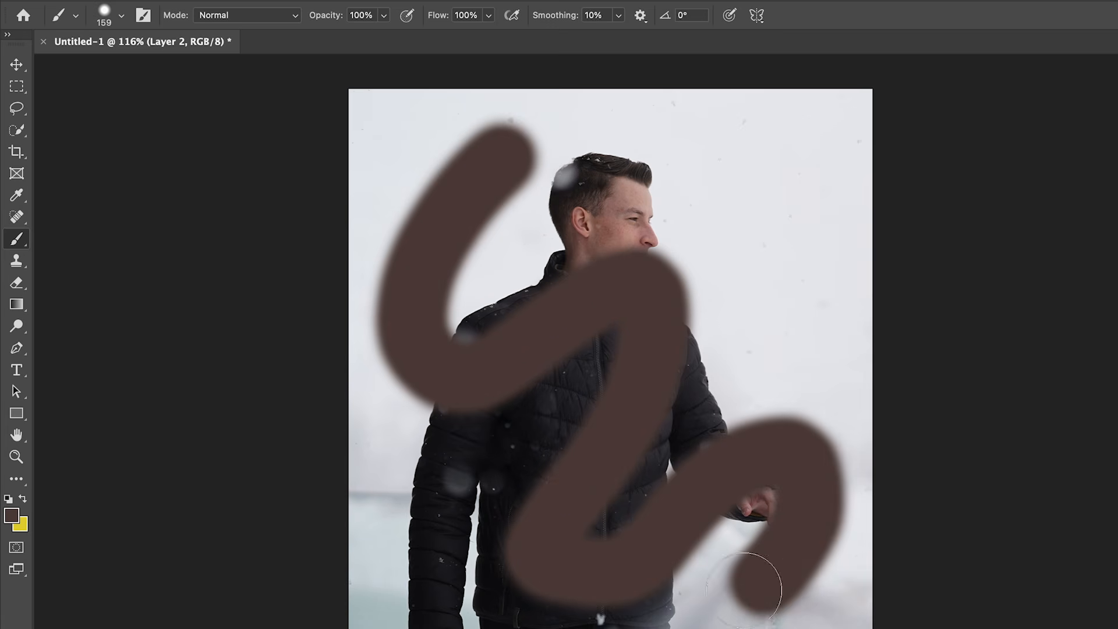
Set the brush opacity to 36% and flow to 26%, and paint overlapping strokes in the sky beside the man's head
left_click(384, 15)
left_click(334, 35)
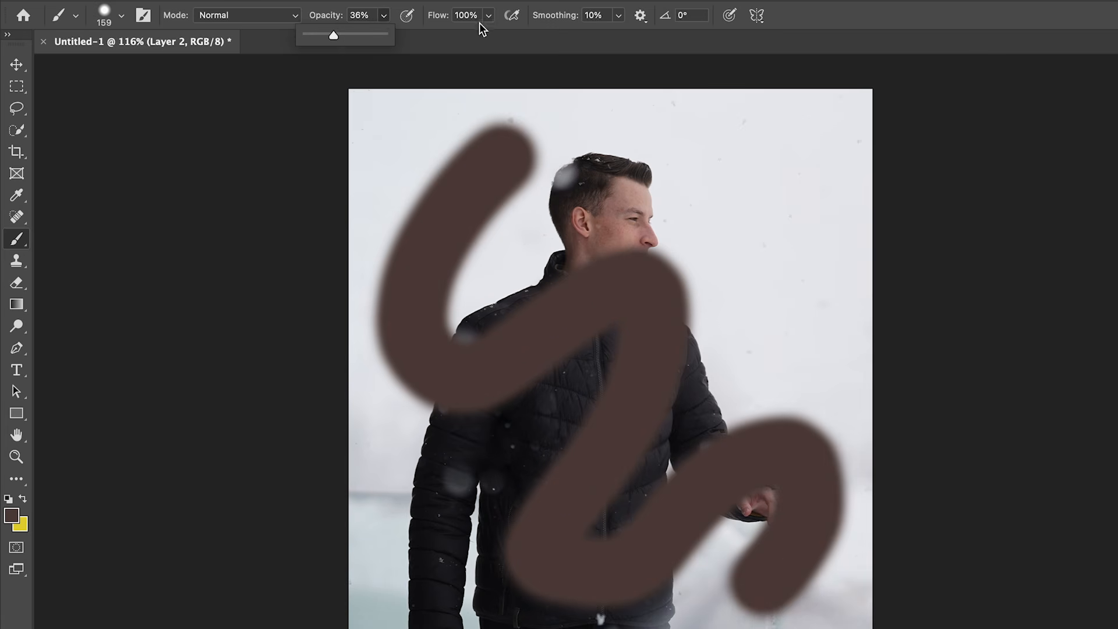
left_click(488, 15)
left_click(432, 37)
mouse_move(619, 139)
left_mouse_down()
mouse_move(735, 194)
mouse_move(770, 262)
mouse_move(671, 185)
mouse_move(747, 204)
mouse_move(708, 215)
mouse_move(754, 243)
mouse_move(716, 190)
mouse_move(730, 194)
mouse_move(725, 183)
mouse_move(755, 215)
mouse_move(786, 193)
mouse_move(811, 222)
mouse_move(767, 172)
mouse_move(798, 198)
mouse_move(764, 244)
mouse_move(797, 221)
mouse_move(794, 167)
mouse_move(841, 185)
mouse_move(821, 159)
mouse_move(839, 184)
mouse_move(802, 195)
left_mouse_up()
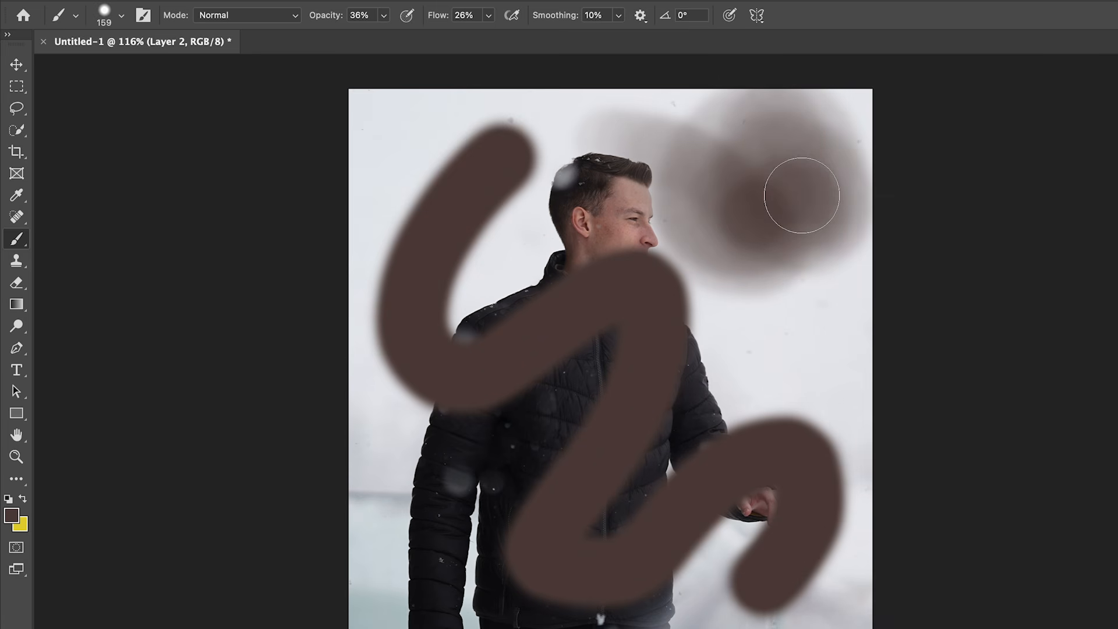
Pick a different brush from the preset brushes and paint a stroke near the photo's lower-left area
left_click(115, 18)
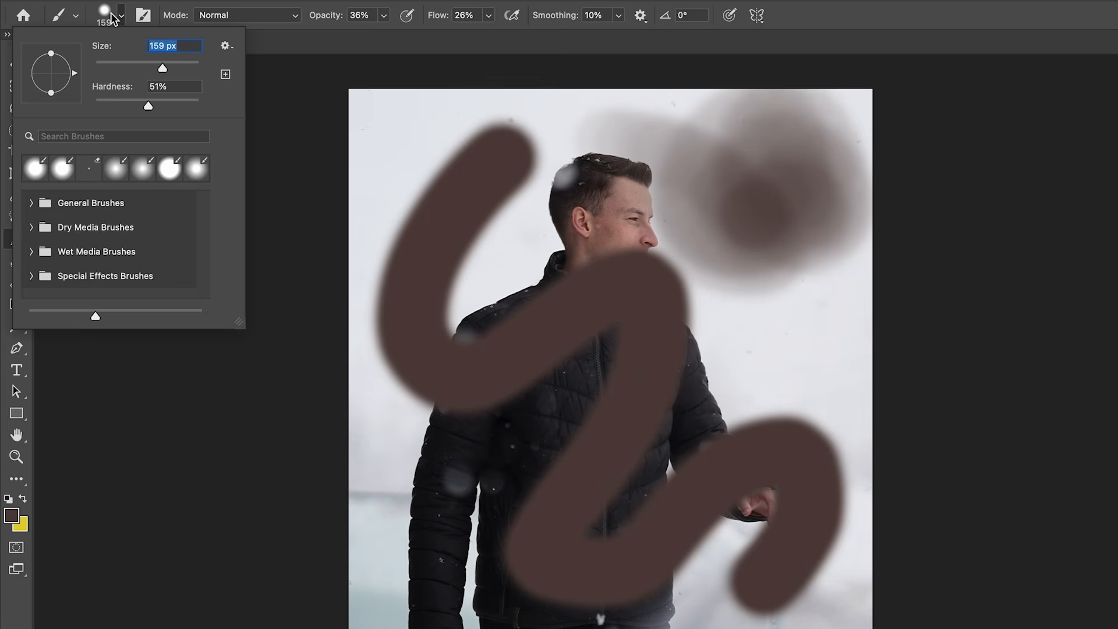
left_click(32, 205)
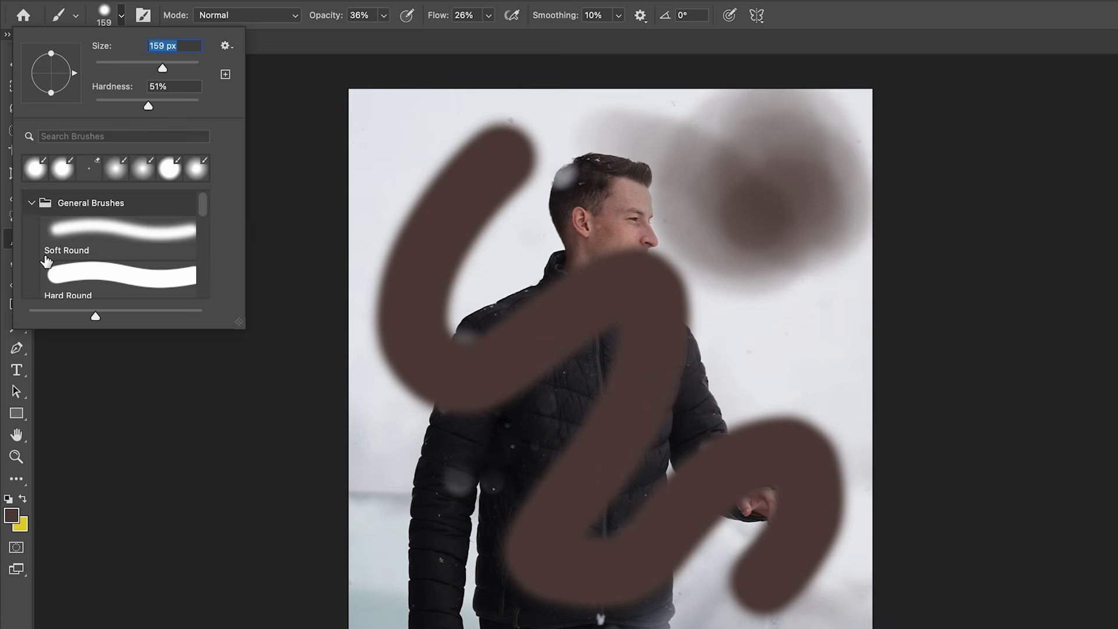
scroll(47, 260, "down", 5)
left_click(93, 210)
mouse_move(387, 507)
left_mouse_down()
mouse_move(361, 482)
mouse_move(495, 628)
left_mouse_up()
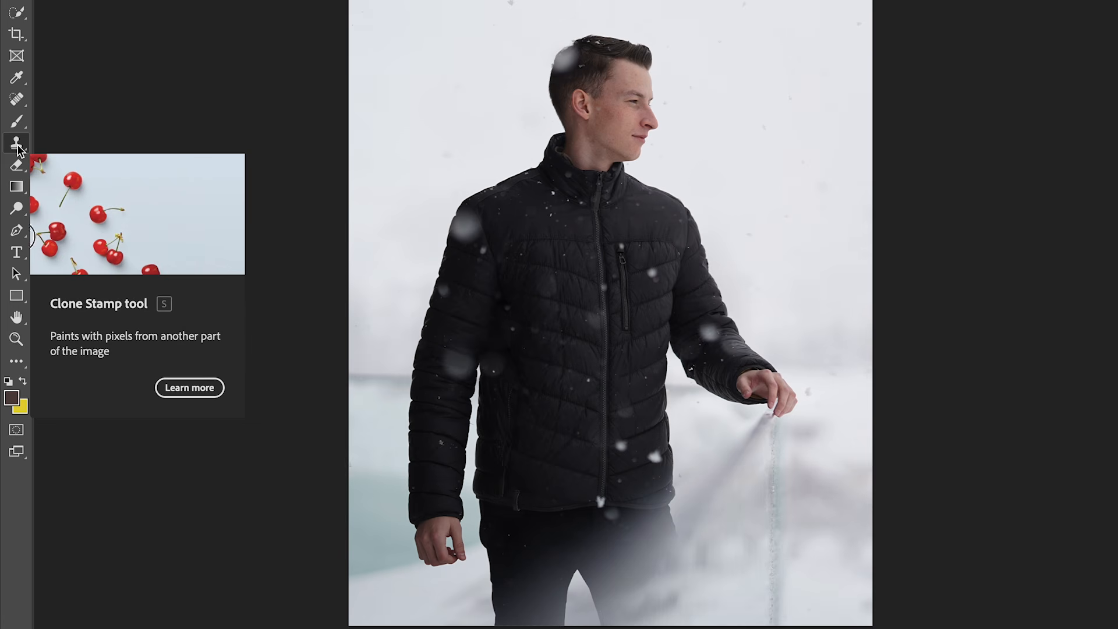
Select the Clone Stamp tool and sample clean sky beside the grey snowflake above the man's head
left_click(18, 147)
scroll(492, 3, "up", 10)
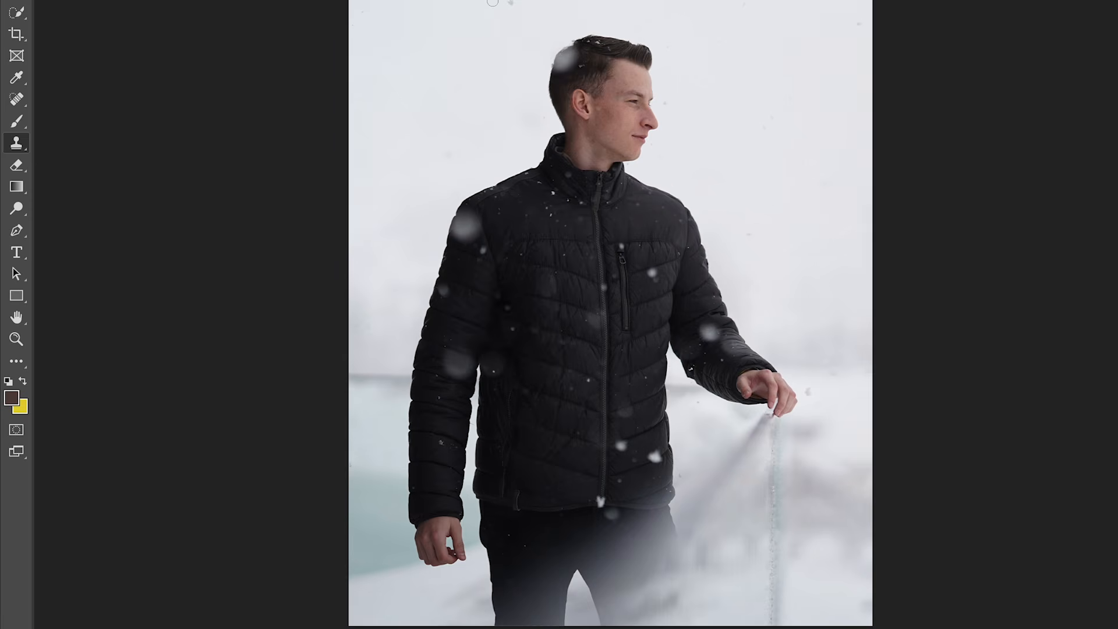
scroll(492, 4, "up", 5)
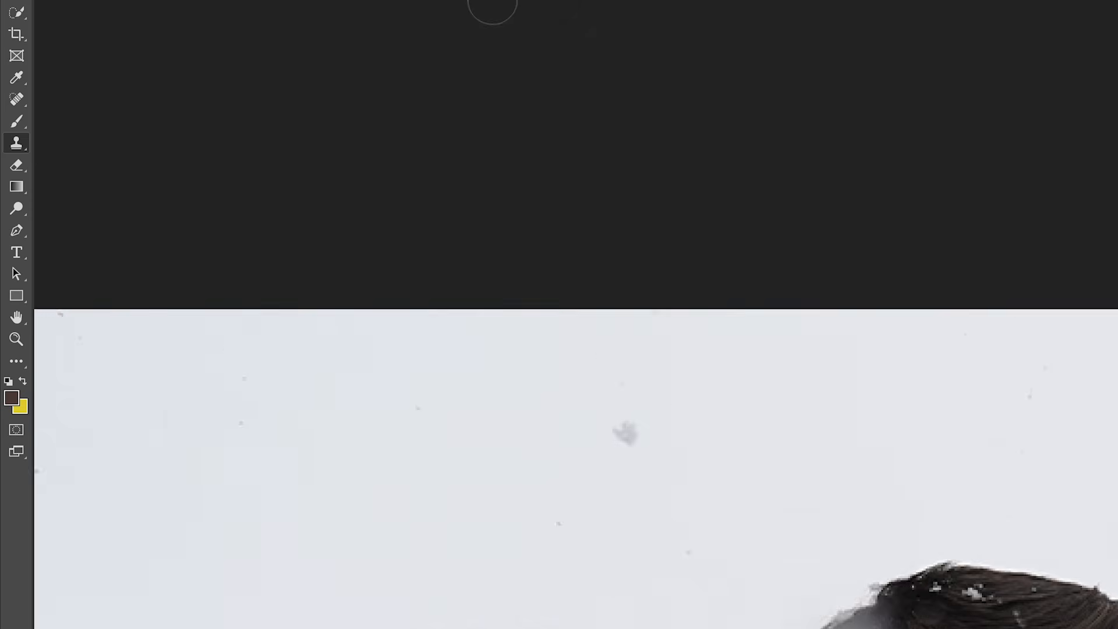
scroll(599, 413, "down", 5)
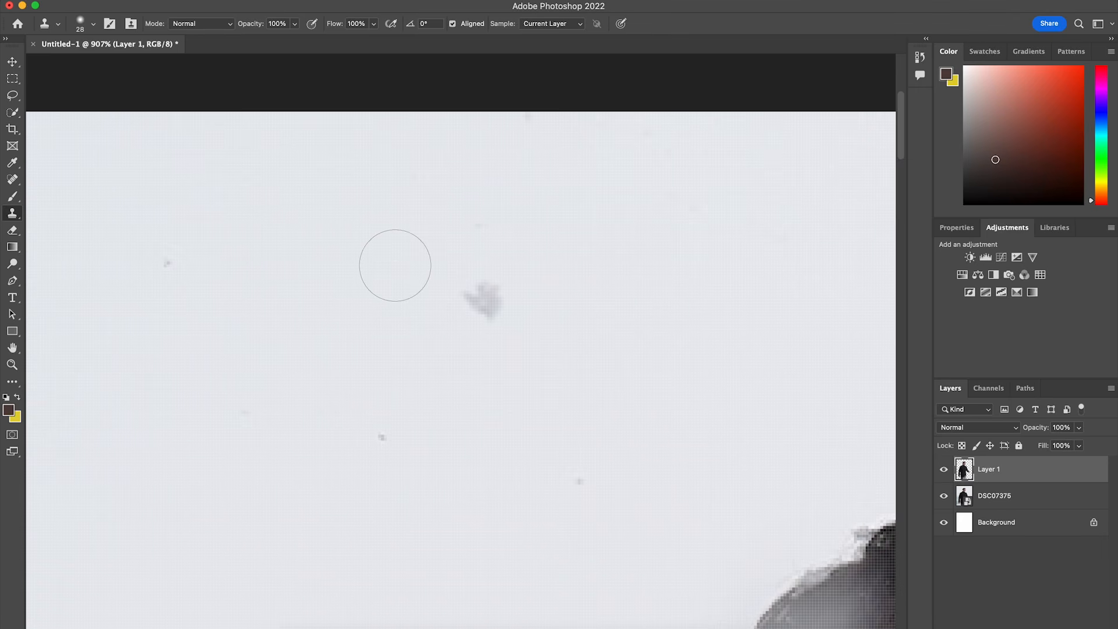
mouse_move(481, 300)
left_mouse_down()
mouse_move(483, 323)
mouse_move(495, 291)
mouse_move(465, 341)
mouse_move(471, 310)
mouse_move(460, 315)
mouse_move(473, 306)
mouse_move(572, 306)
mouse_move(559, 334)
mouse_move(525, 307)
mouse_move(472, 321)
mouse_move(493, 304)
left_mouse_up()
left_click(455, 236, "alt")
Try cloning clean sky over the grey snowflake on the DSC07375 layer, and undo the last clone stroke
left_click(996, 494)
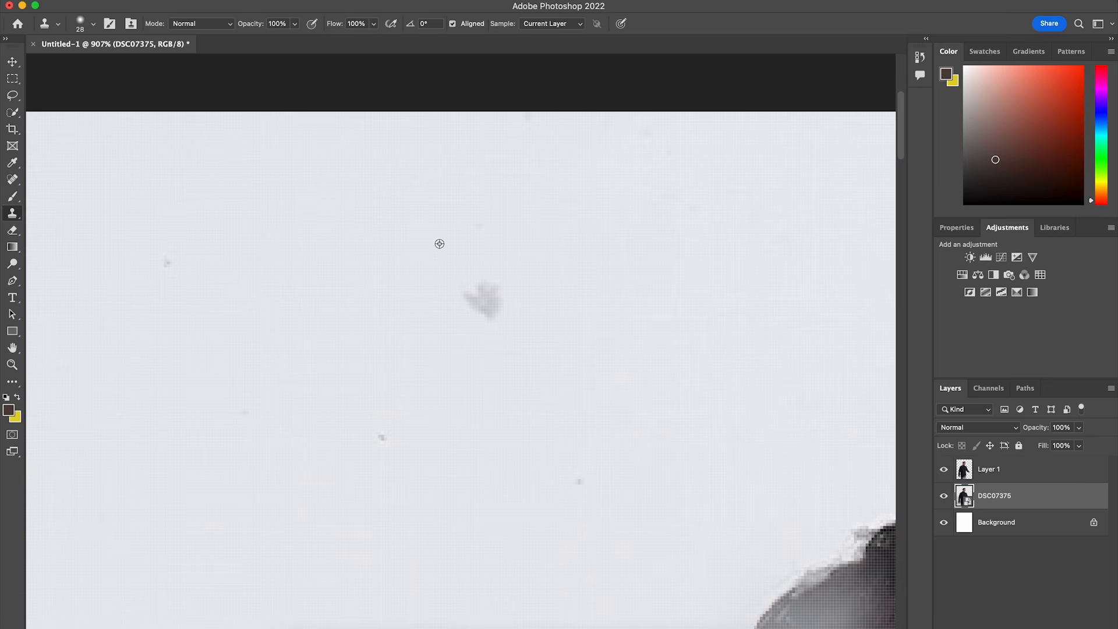
left_click(474, 281)
left_click(568, 256)
mouse_move(448, 299)
left_mouse_down()
mouse_move(479, 270)
mouse_move(485, 304)
mouse_move(526, 317)
left_mouse_up()
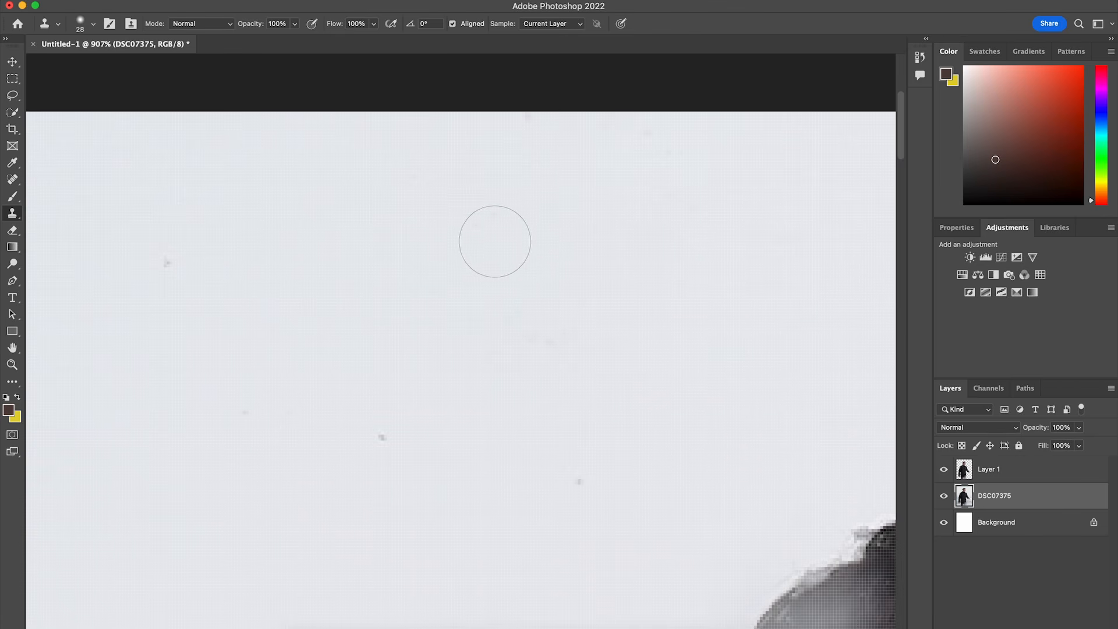
key("super+z")
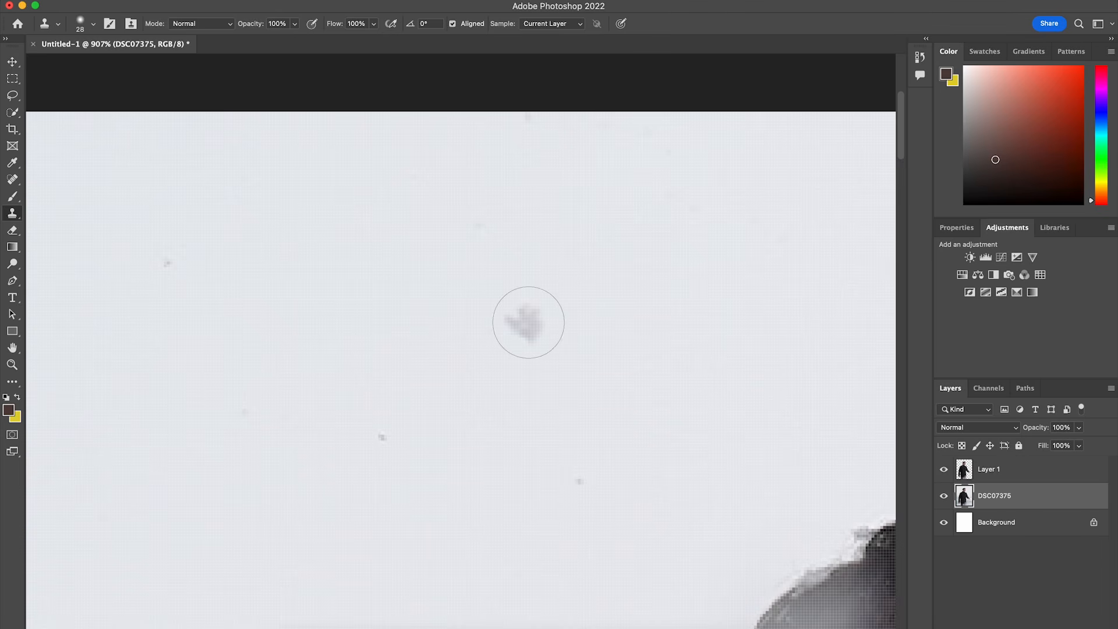
Set the Eraser tool to 185 px size and 100% hardness, and erase down the background in front of the man
scroll(528, 323, "down", 3)
scroll(666, 274, "down", 5)
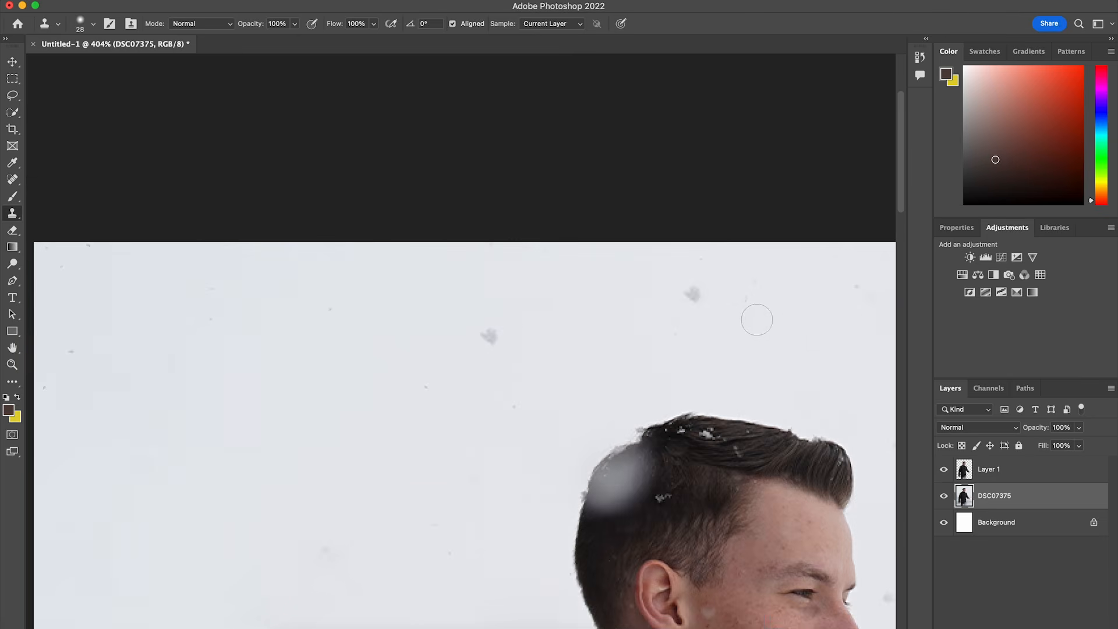
scroll(799, 315, "down", 3)
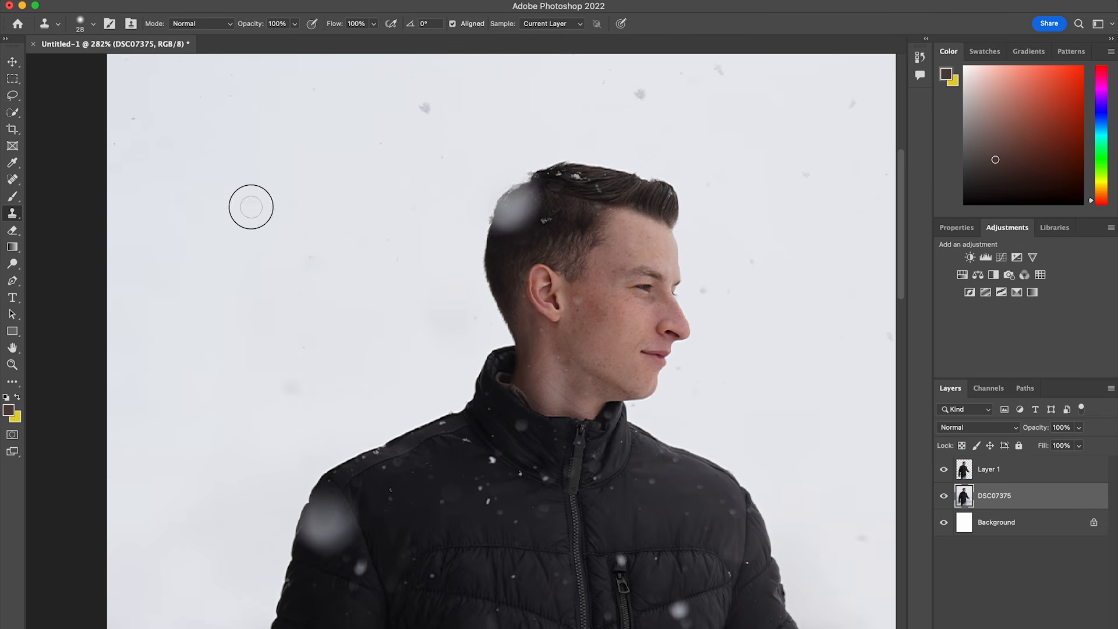
scroll(349, 329, "down", 4)
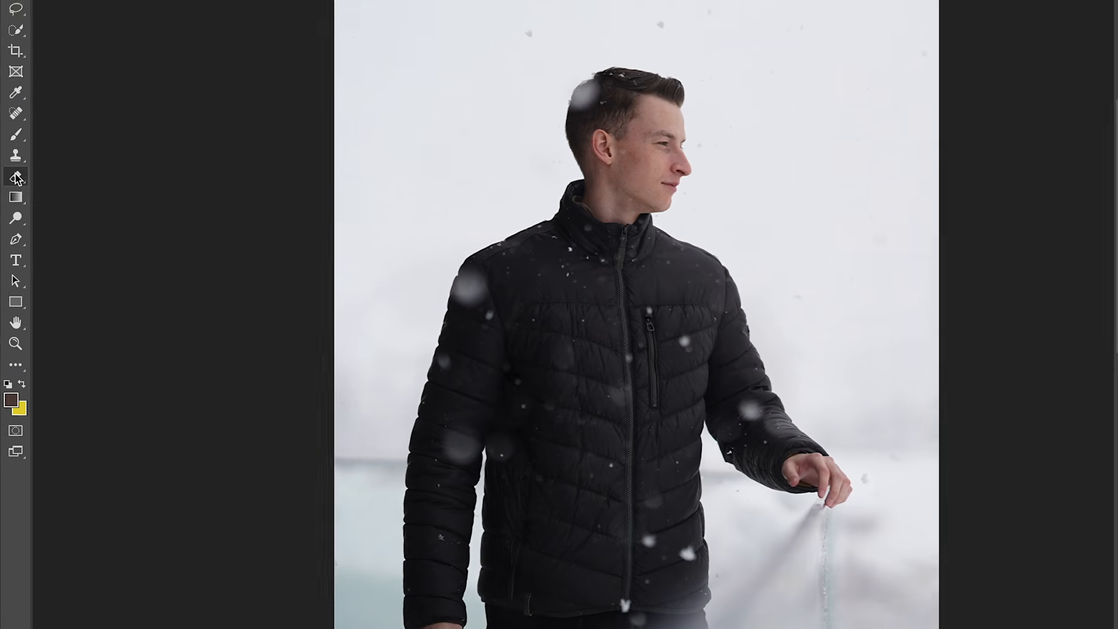
left_click(13, 231)
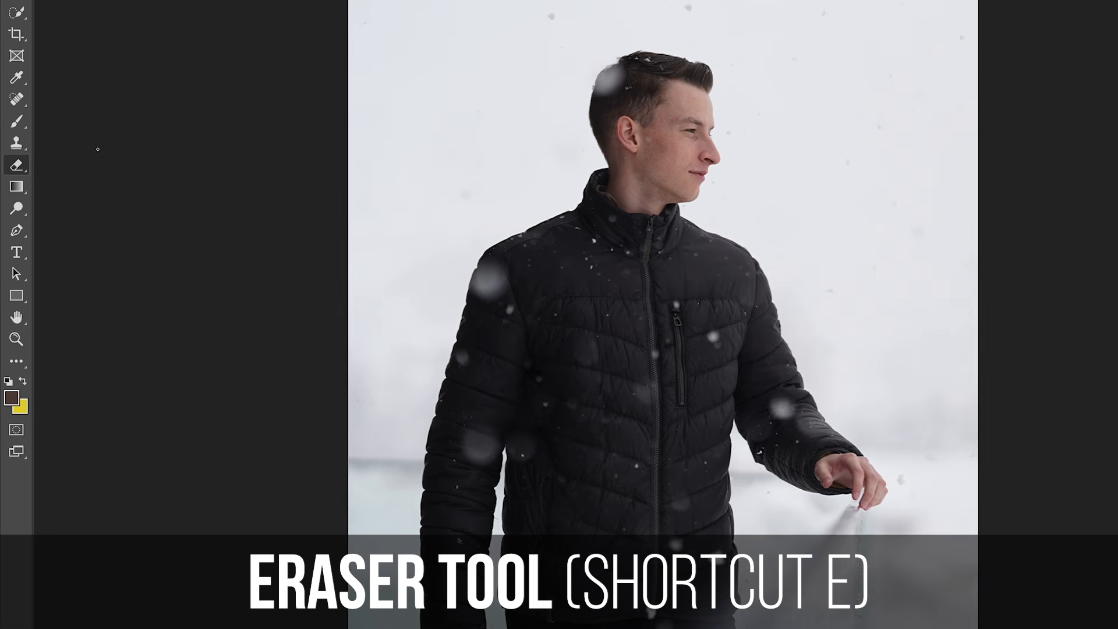
right_click(794, 149)
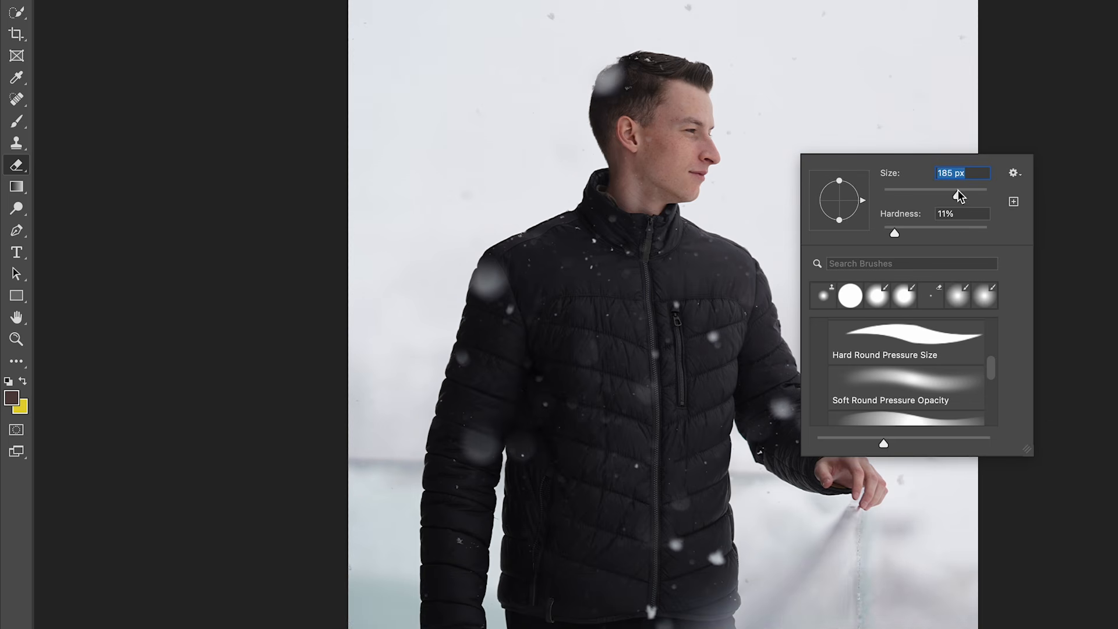
left_click(988, 233)
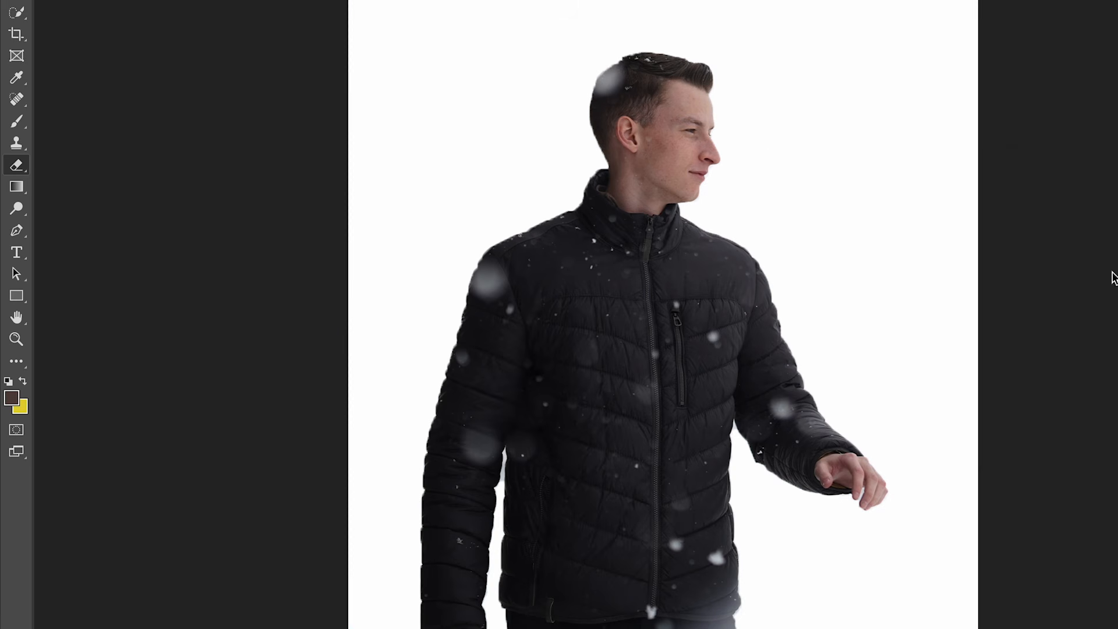
mouse_move(742, 74)
left_mouse_down()
mouse_move(706, 92)
mouse_move(704, 187)
mouse_move(324, 277)
mouse_move(568, 385)
mouse_move(404, 449)
mouse_move(881, 309)
mouse_move(906, 482)
left_mouse_up()
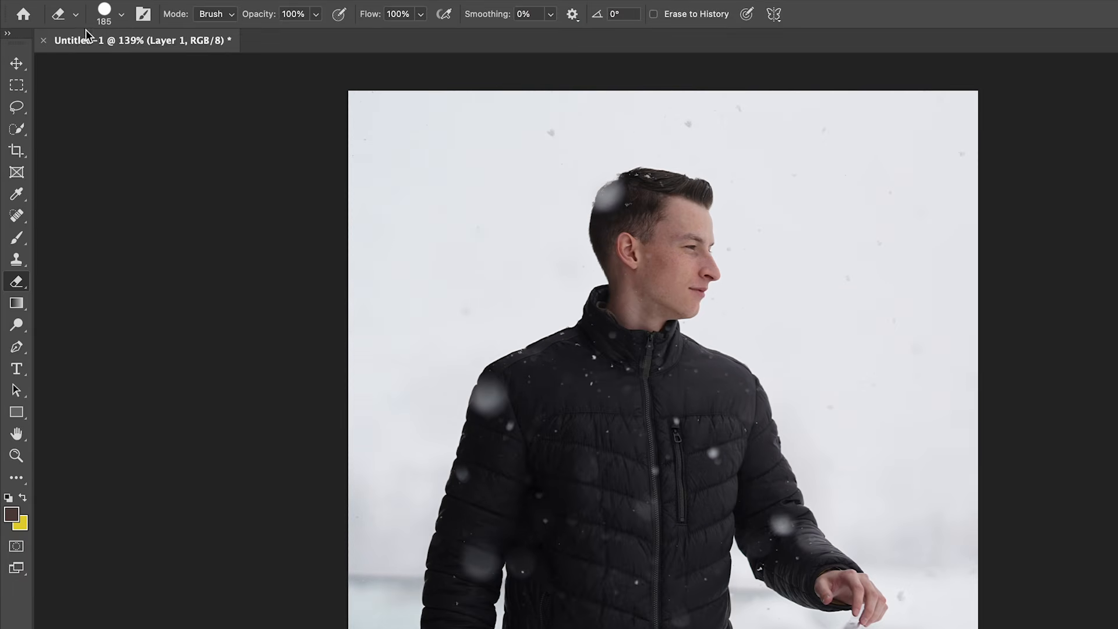
left_click(119, 13)
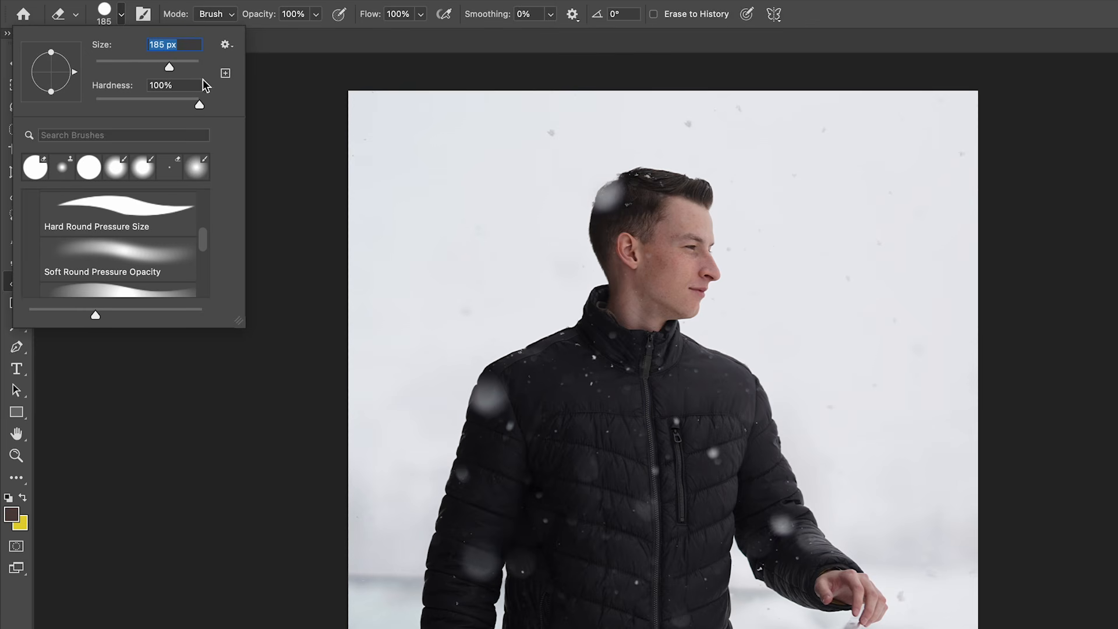
key("Return")
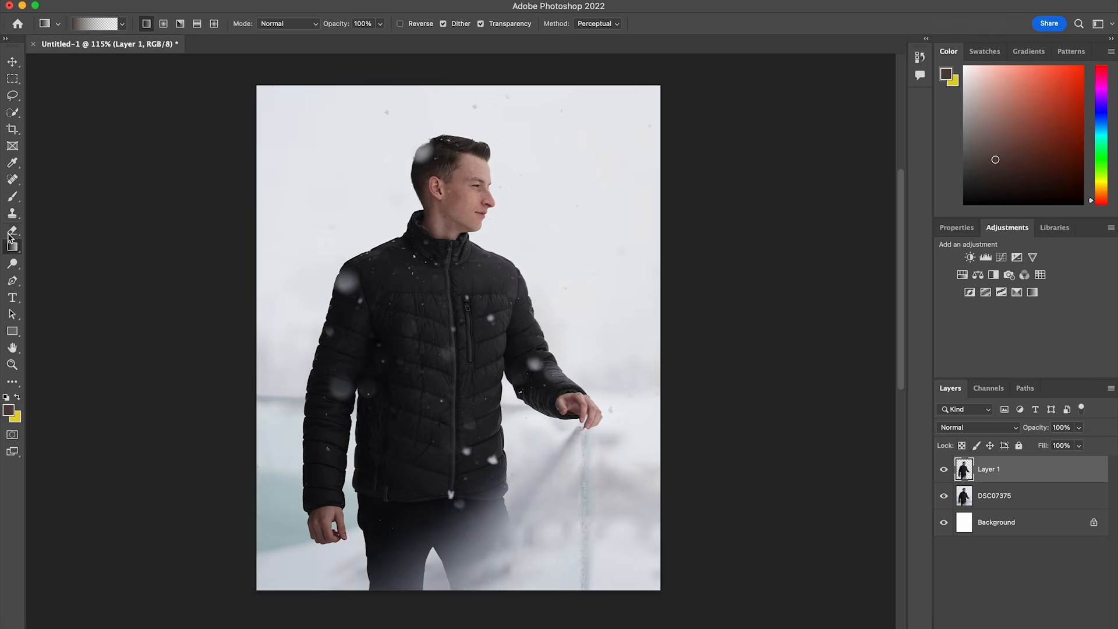
Choose the Foreground to Transparent preset from the Basics group for the Gradient tool
left_click(122, 24)
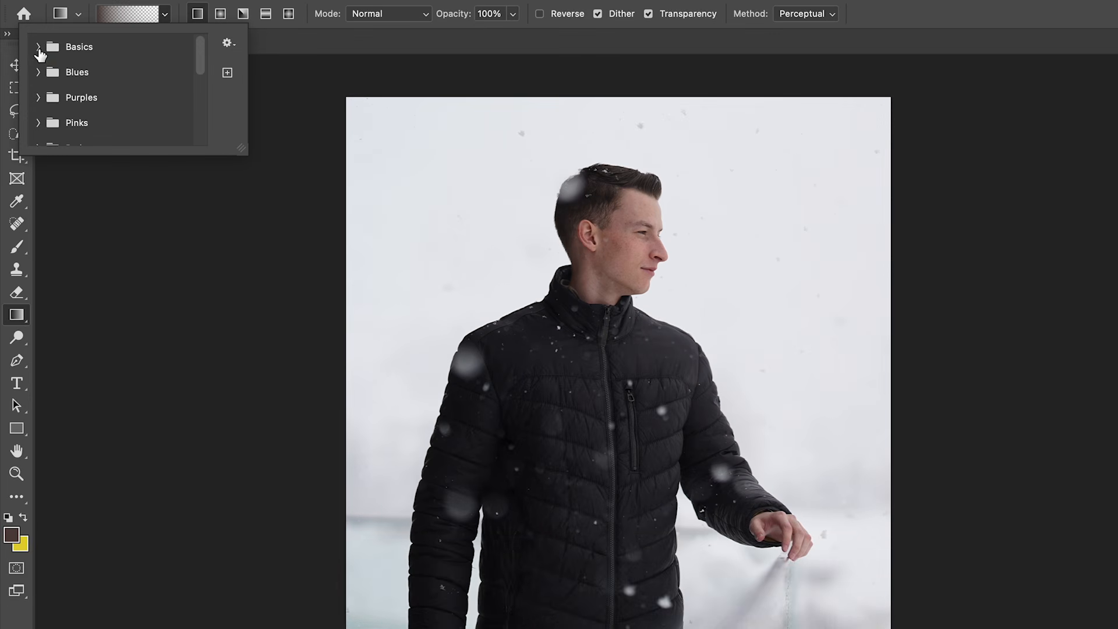
left_click(39, 48)
left_click(92, 74)
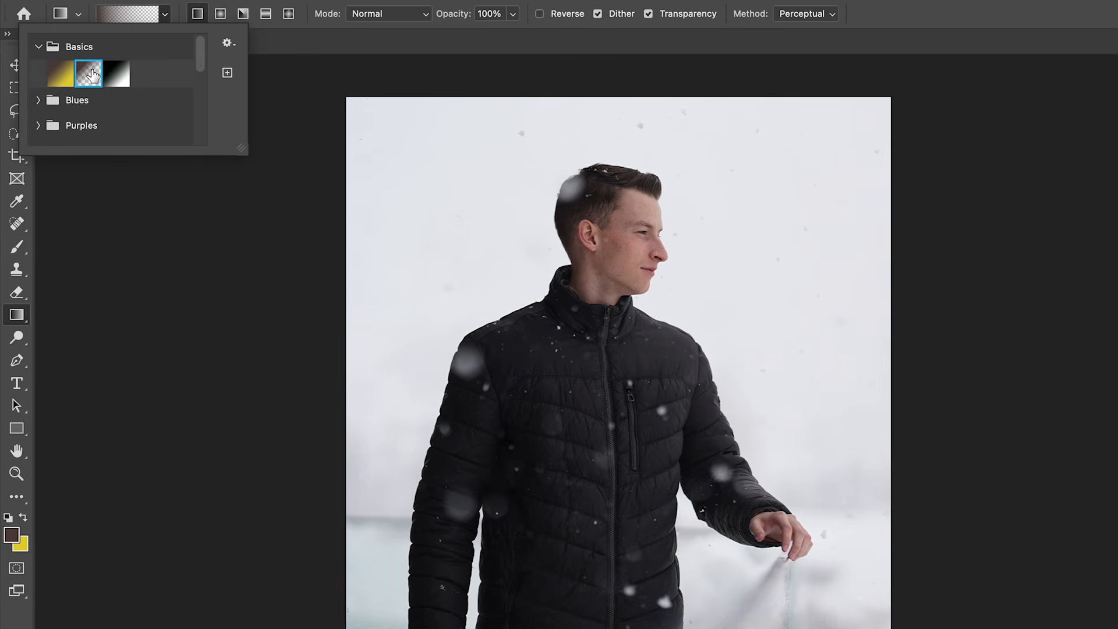
left_click(121, 77)
left_click(94, 74)
Edit the gradient so that its color stop at location 0 is black
left_click(119, 14)
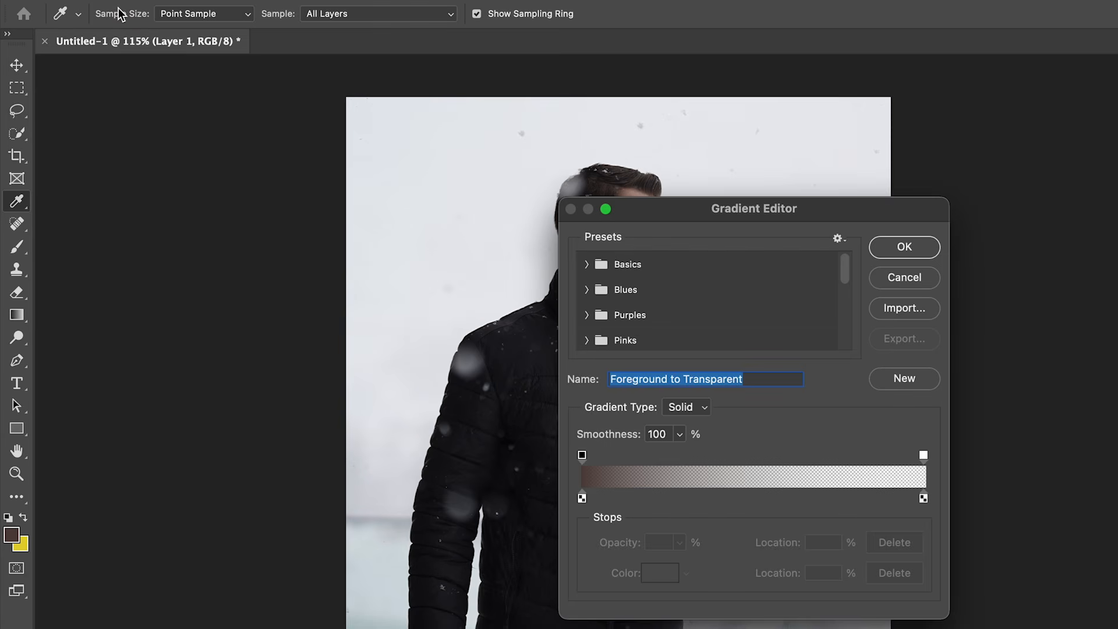
left_click(582, 455)
left_click(581, 498)
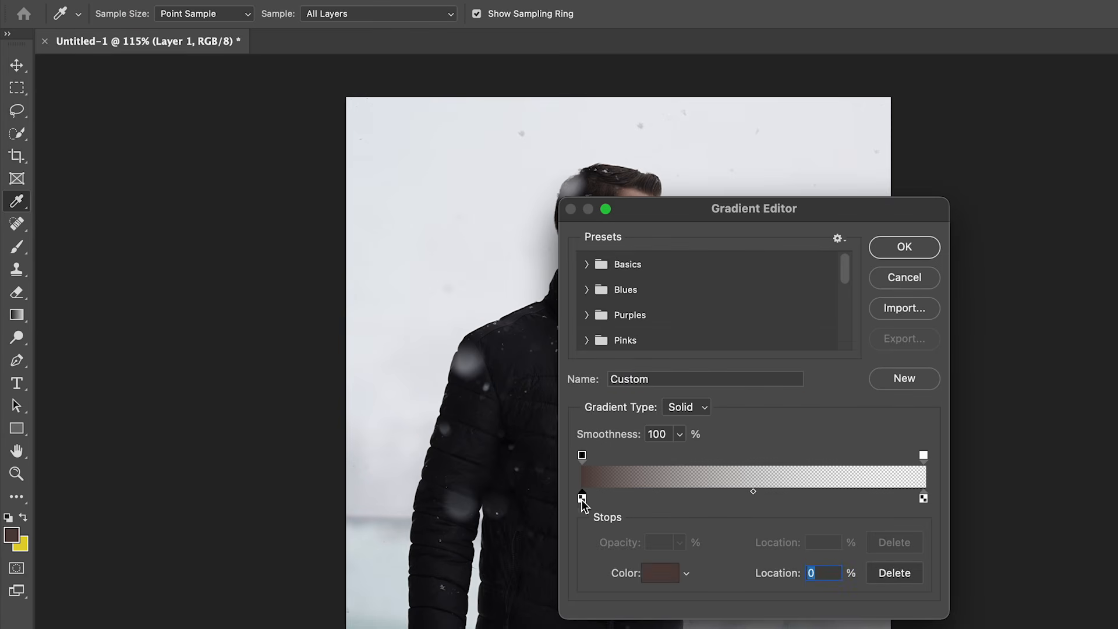
left_click(661, 574)
left_click(793, 383)
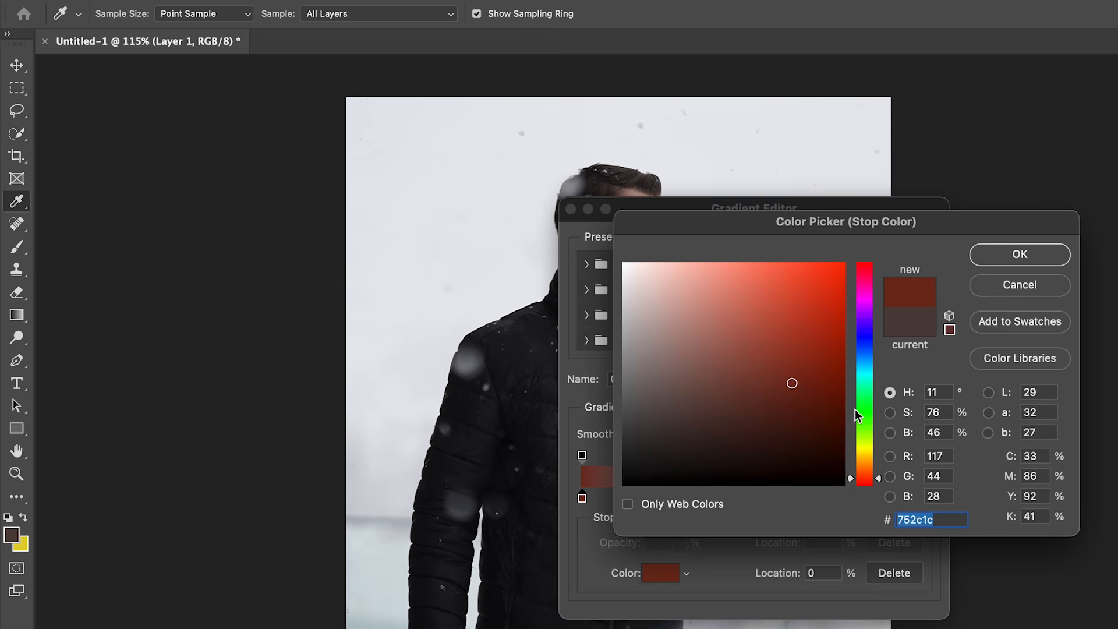
left_click(512, 612)
left_click(1034, 256)
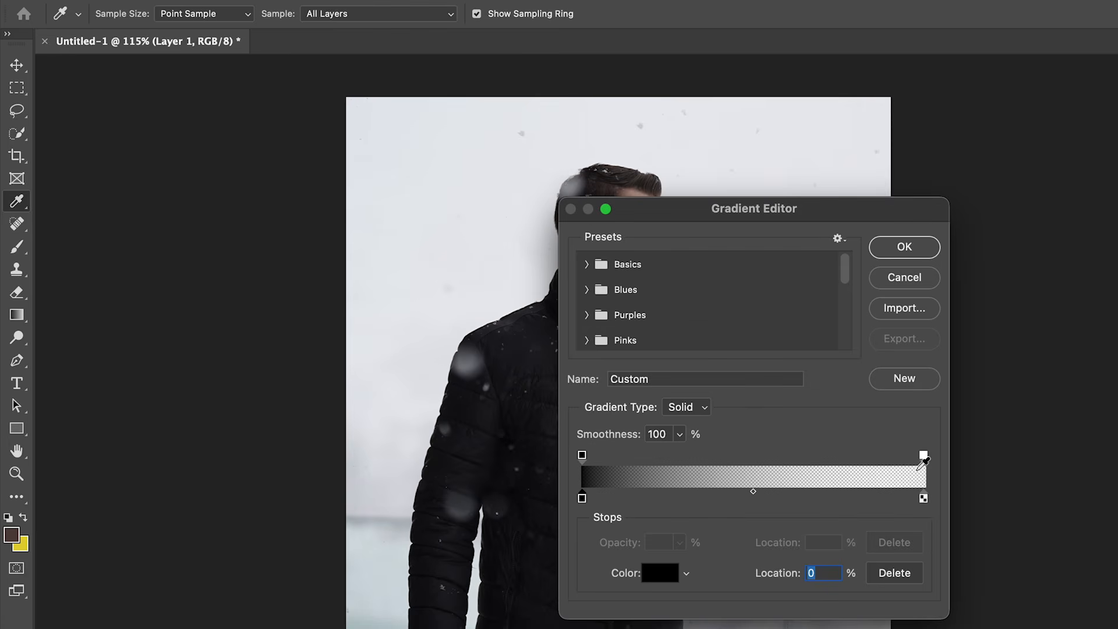
left_click(904, 247)
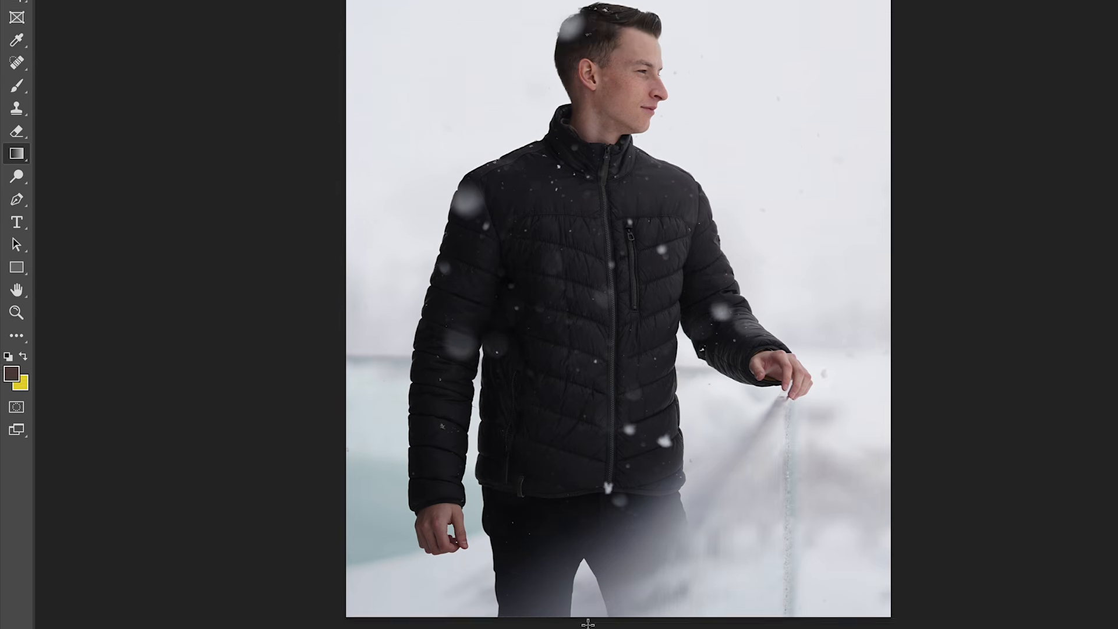
Draw the black-to-transparent gradient upward from the photo's lower edge over the man
left_click_drag(607, 579, 609, 224)
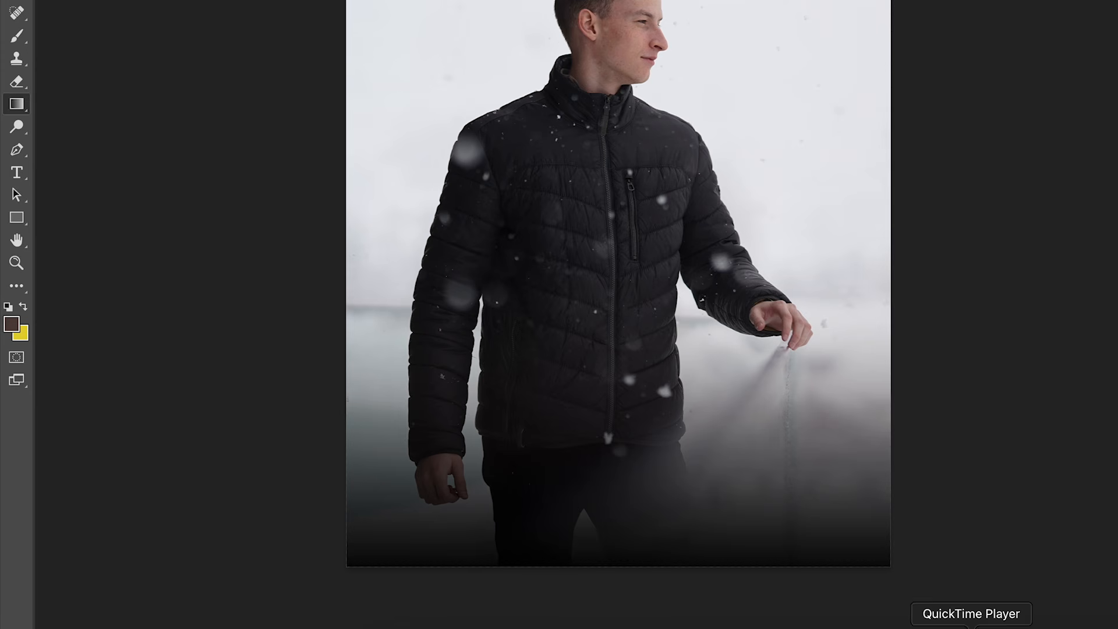
left_click_drag(687, 575, 687, 3)
left_click_drag(687, 3, 687, 2)
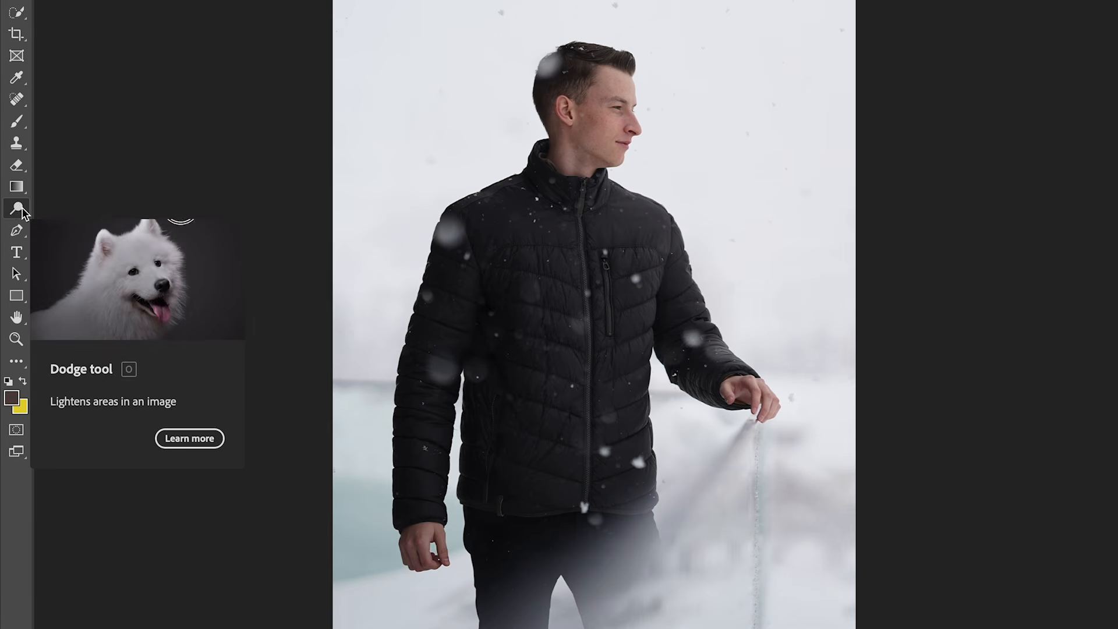
Select the Dodge tool from the dodge, burn and sponge group and lighten the man's neck and face
left_click(19, 211)
left_click(19, 210)
right_click(18, 210)
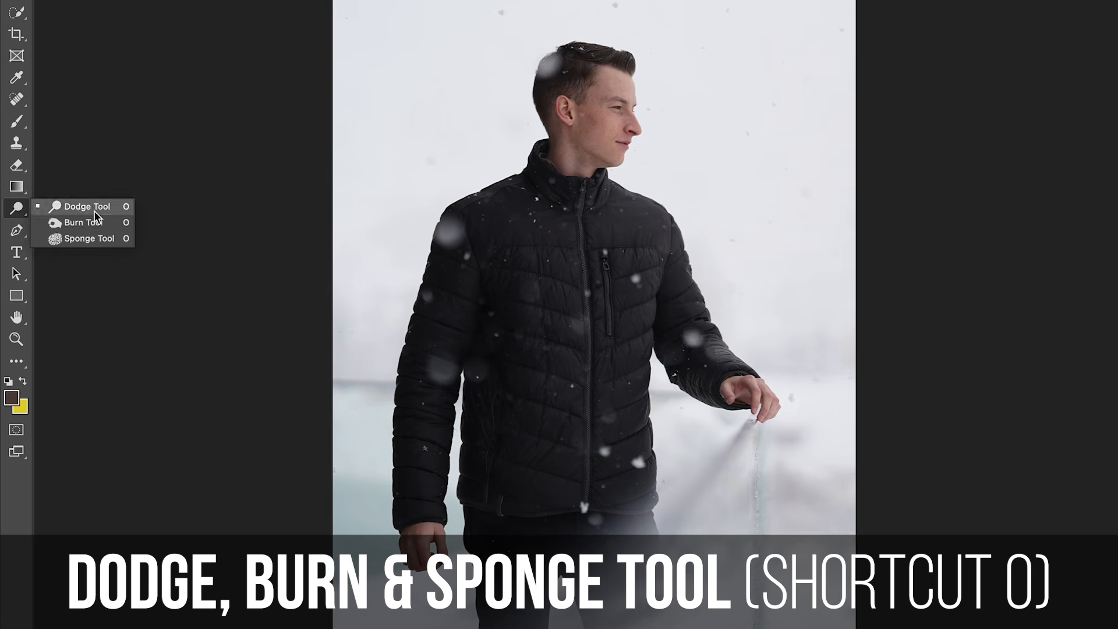
left_click(12, 211)
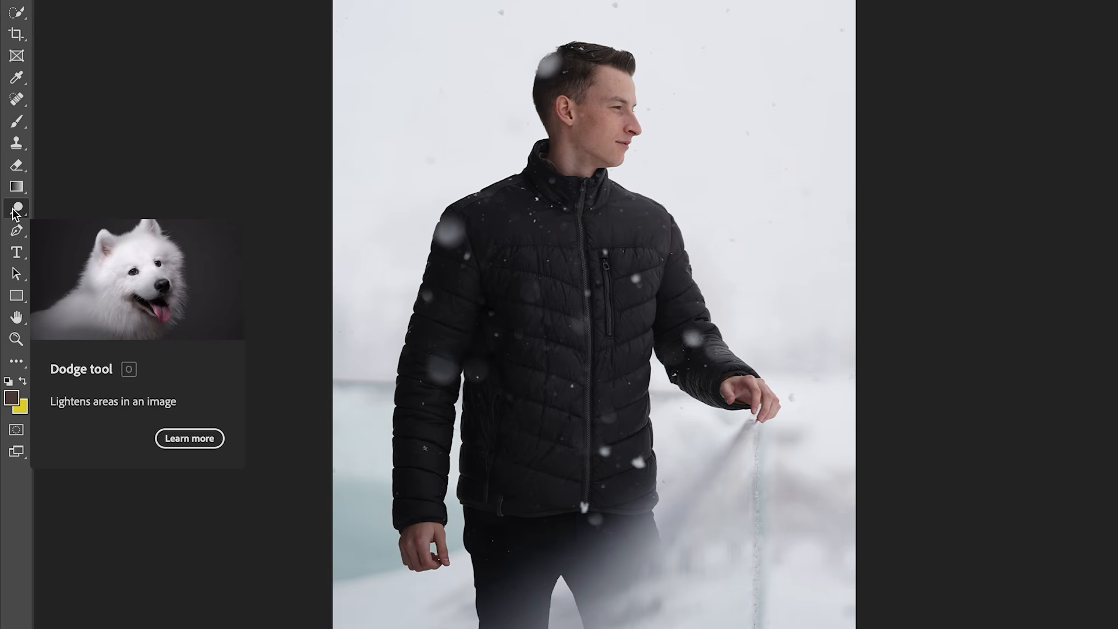
left_click(16, 210)
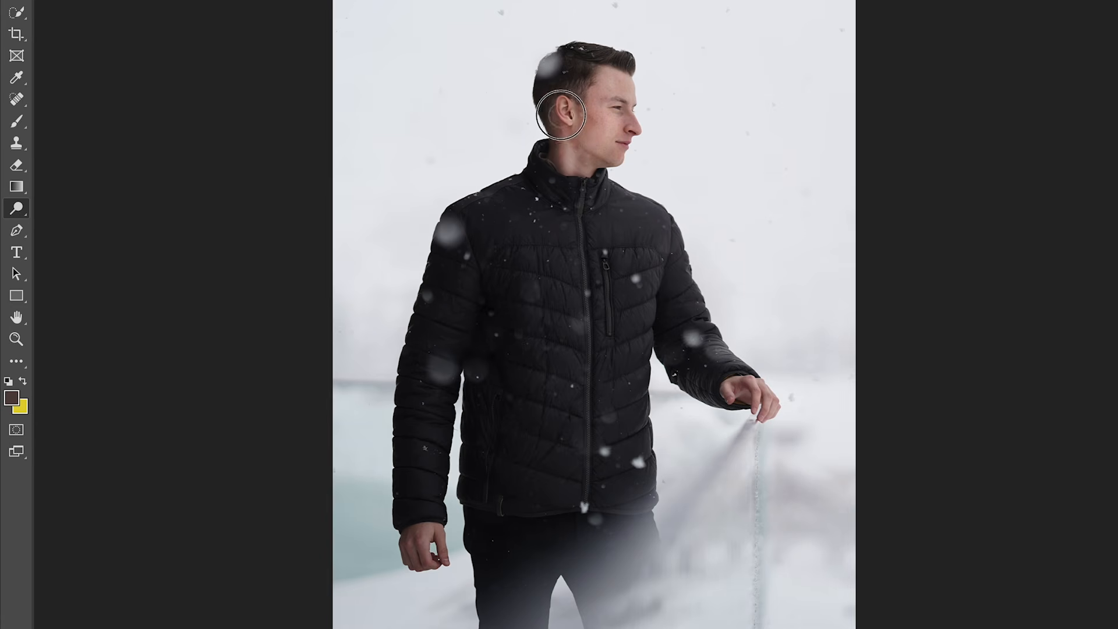
mouse_move(563, 144)
left_mouse_down()
mouse_move(613, 124)
mouse_move(610, 153)
mouse_move(585, 88)
mouse_move(560, 124)
mouse_move(554, 85)
mouse_move(572, 64)
mouse_move(595, 70)
mouse_move(570, 80)
mouse_move(581, 59)
mouse_move(618, 71)
left_mouse_up()
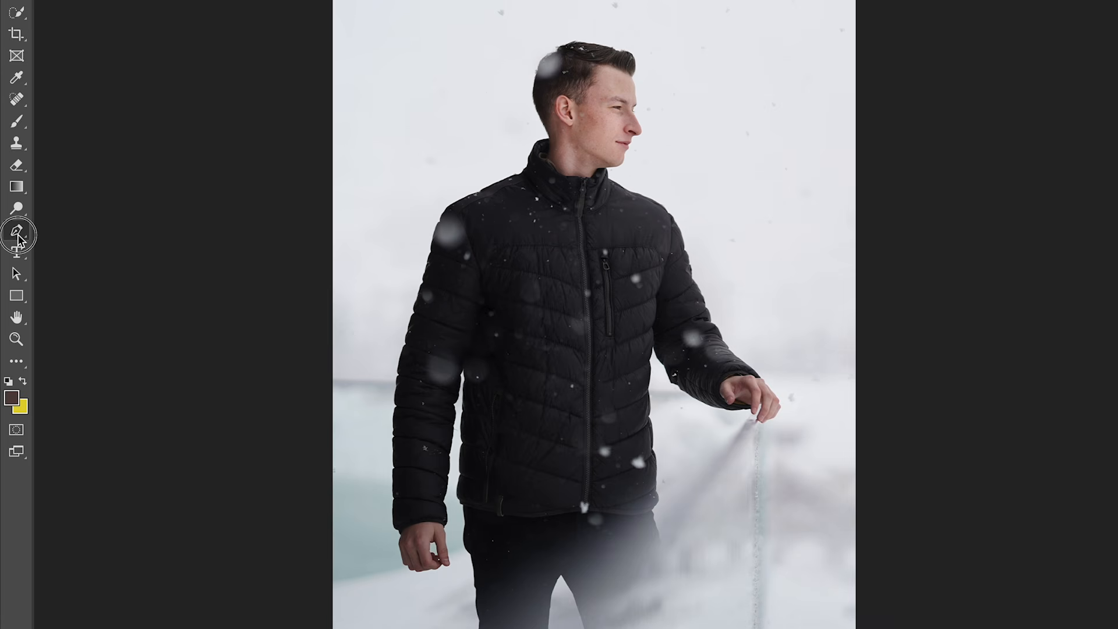
Draw a closed Pen path around the man's lower jacket and upper legs
left_click(17, 232)
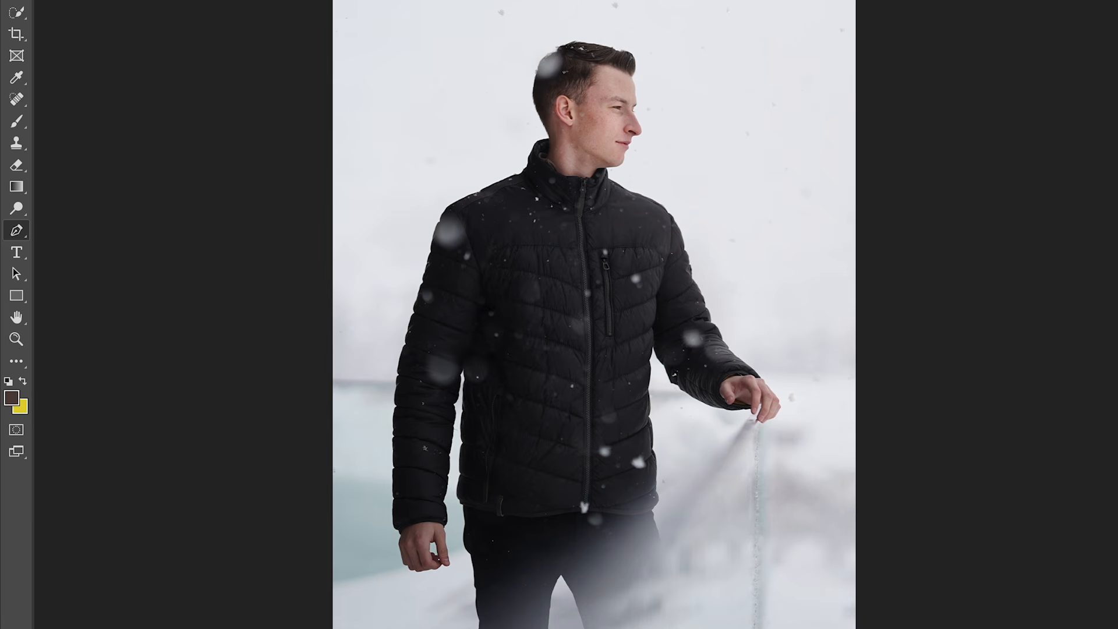
left_click_drag(473, 570, 465, 539)
left_click_drag(465, 483, 472, 476)
left_click_drag(461, 424, 460, 401)
left_click(505, 318)
left_click(685, 434)
left_click(639, 587)
left_click(545, 589)
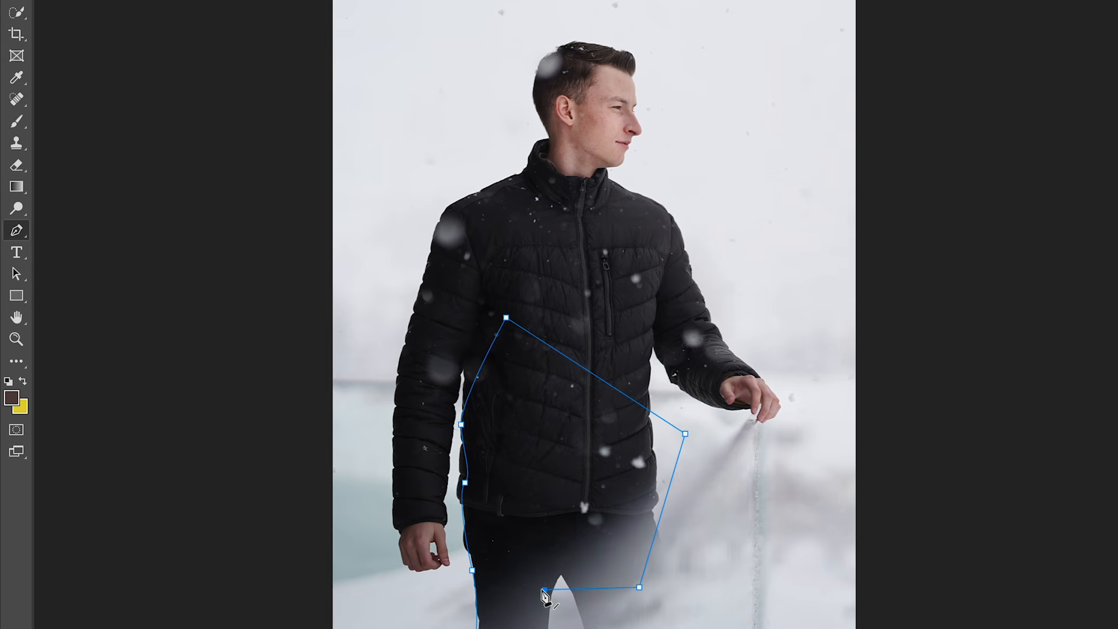
left_click(479, 626)
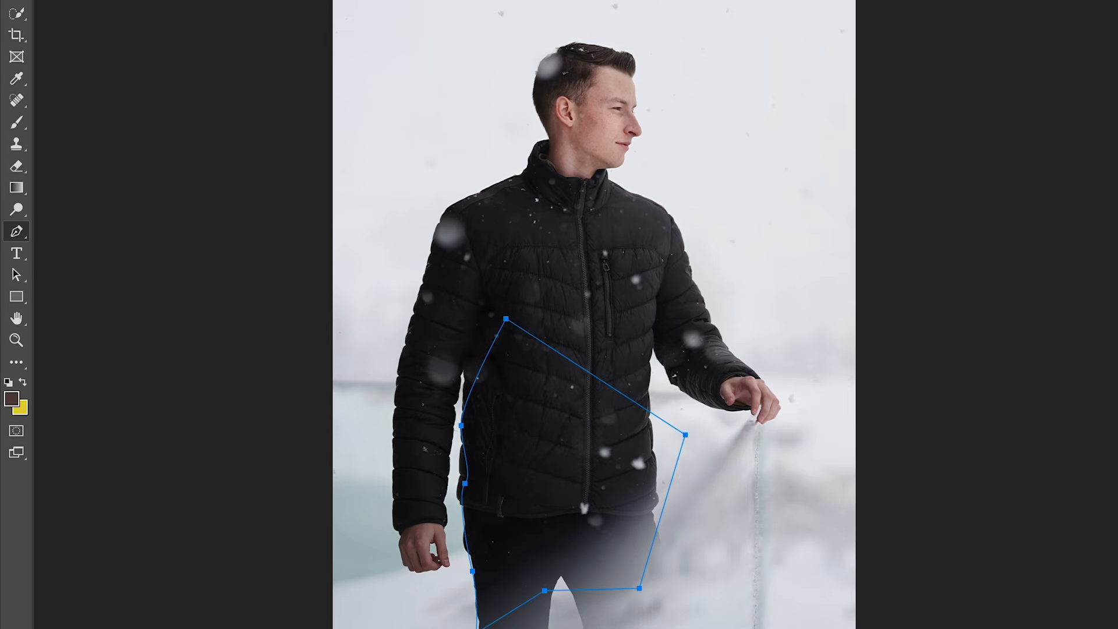
Convert the closed path into a new anti-aliased selection with a 0-pixel feather radius, and clear the selection
left_click(228, 10)
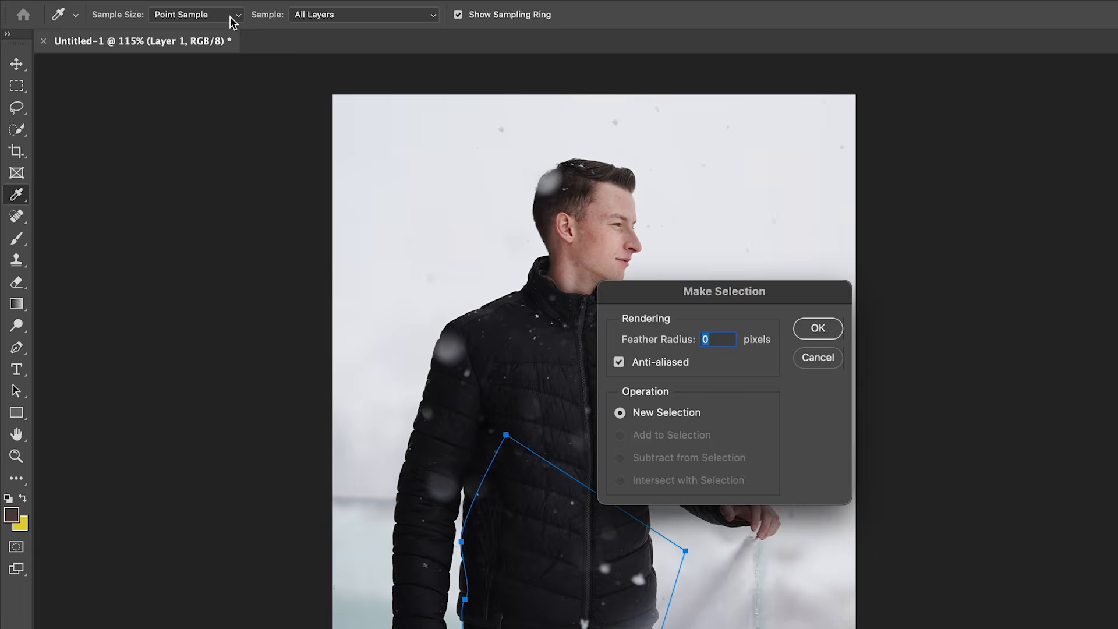
left_click(821, 338)
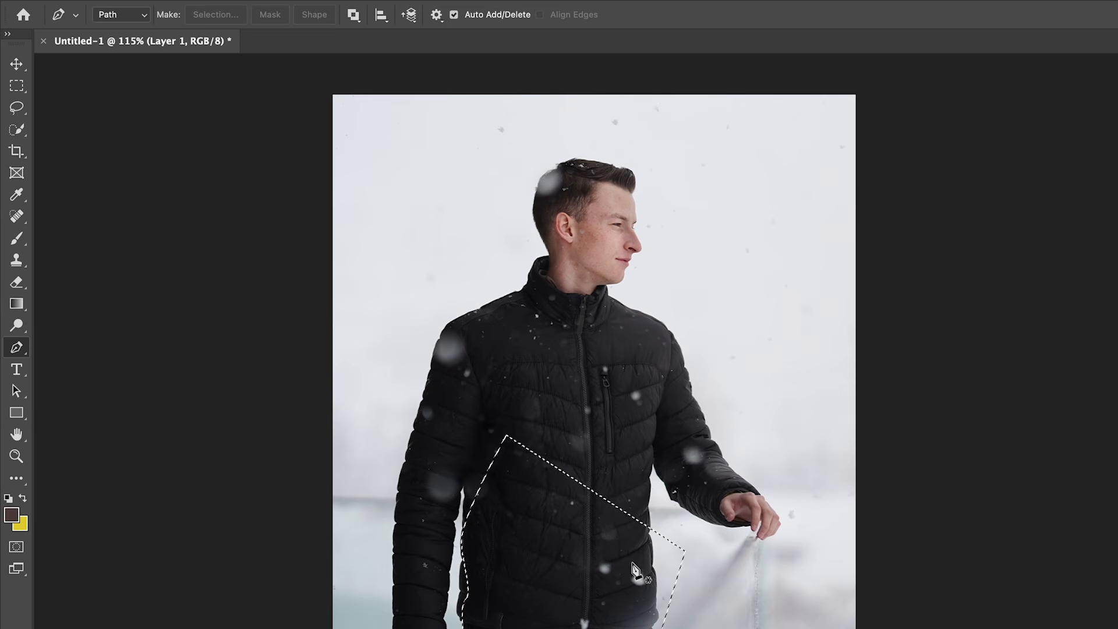
left_click(16, 85)
Draw a curved Pen path segment in the empty background beside the man's head, and delete it
left_click(16, 347)
left_click(388, 251)
scroll(389, 250, "up", 5)
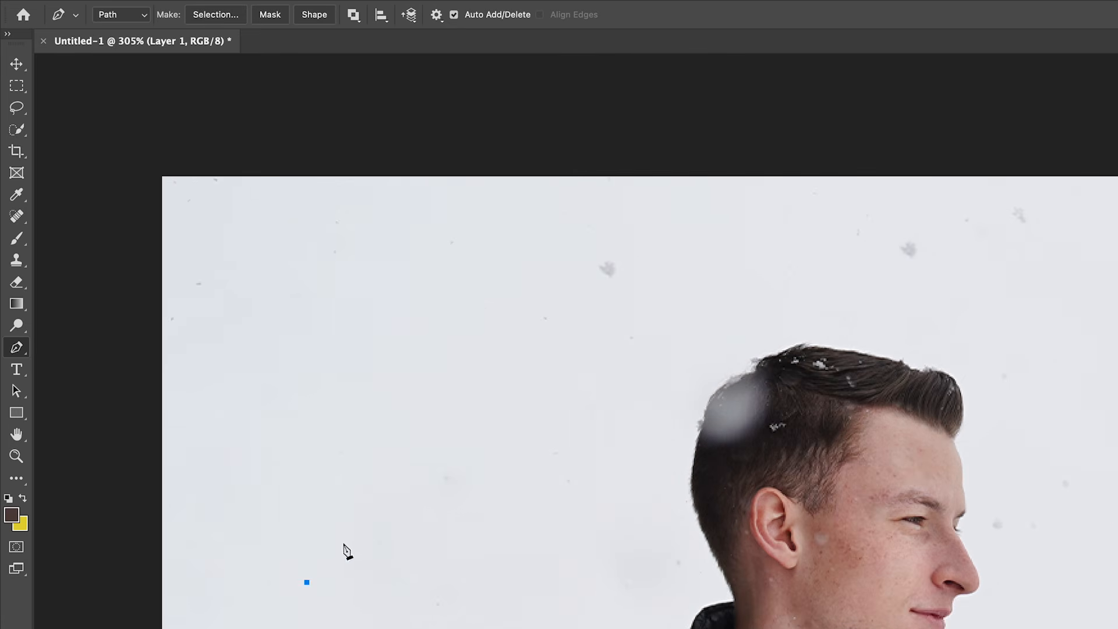
left_click_drag(454, 301, 738, 190)
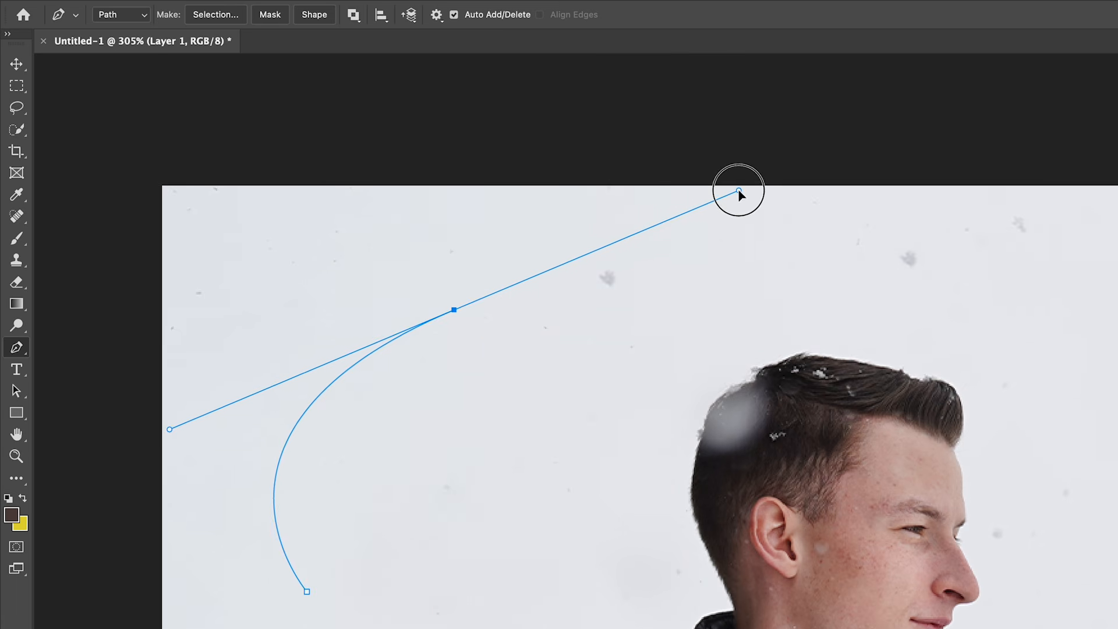
key("BackSpace")
key("BackSpace")
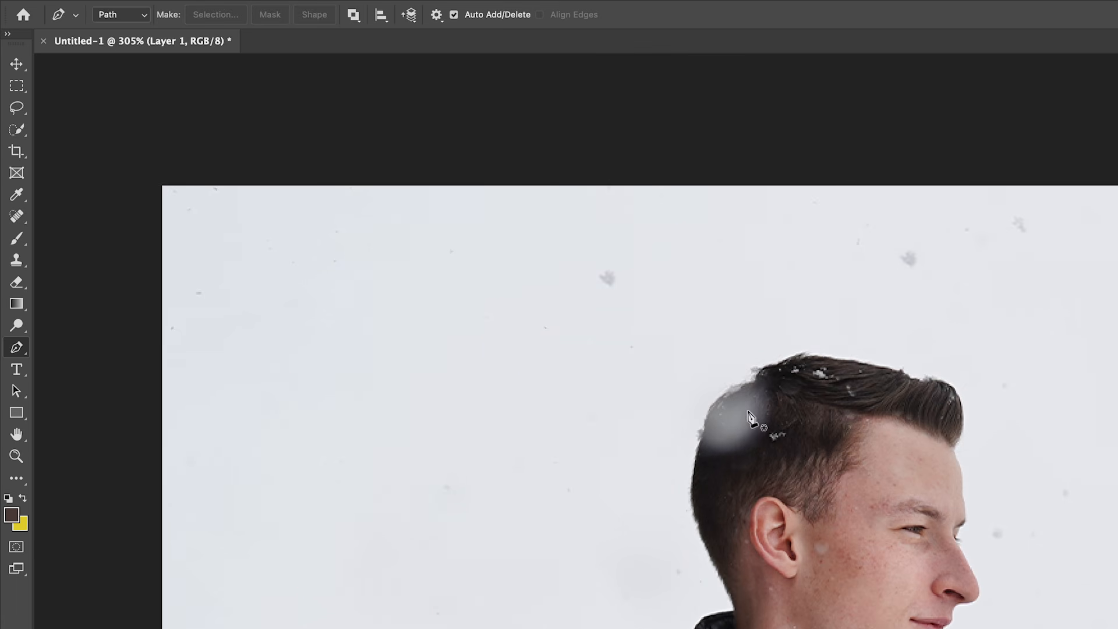
Trace part of the back of the man's head with curved Pen segments, and undo the path
left_click(733, 608)
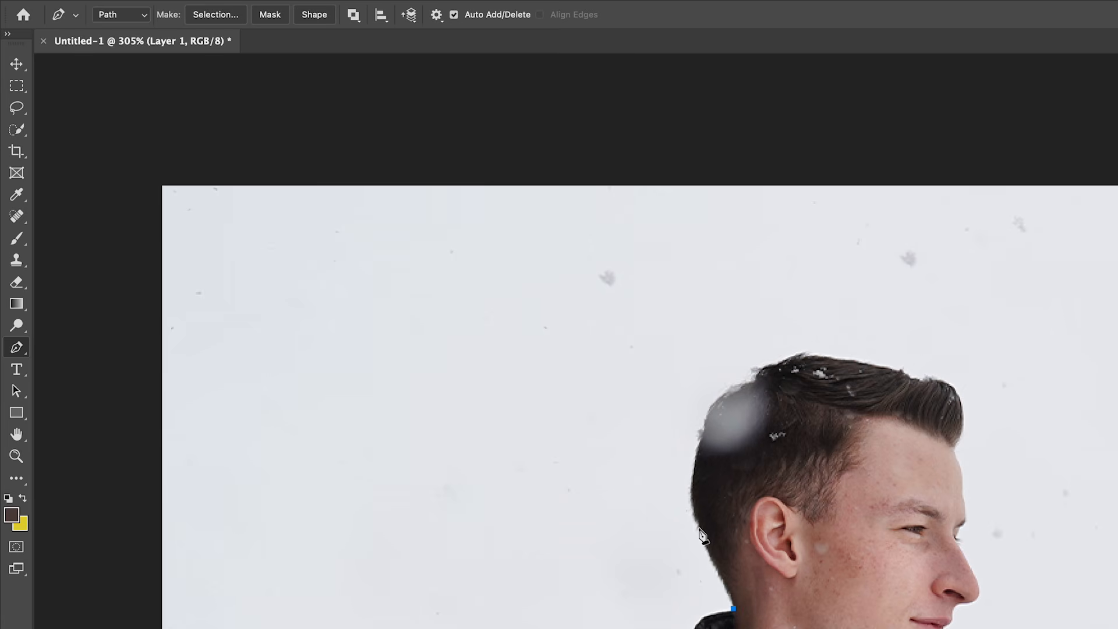
left_click_drag(692, 493, 695, 472)
left_click_drag(705, 428, 756, 356)
key("super+z")
key("super+z")
key("super+z")
key("super+z")
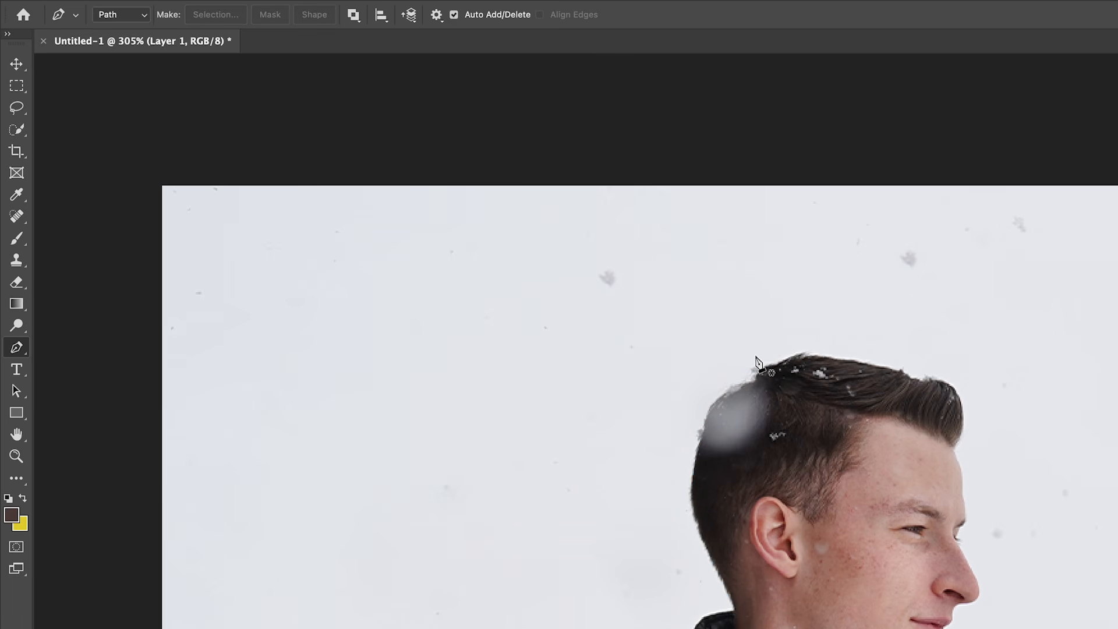
Add the horizontal text "WINTER" across the upper part of the photo at the height of the man's head
key("super+minus")
key("super+minus")
scroll(756, 356, "up", 2)
scroll(756, 356, "down", 5)
scroll(756, 357, "up", 2)
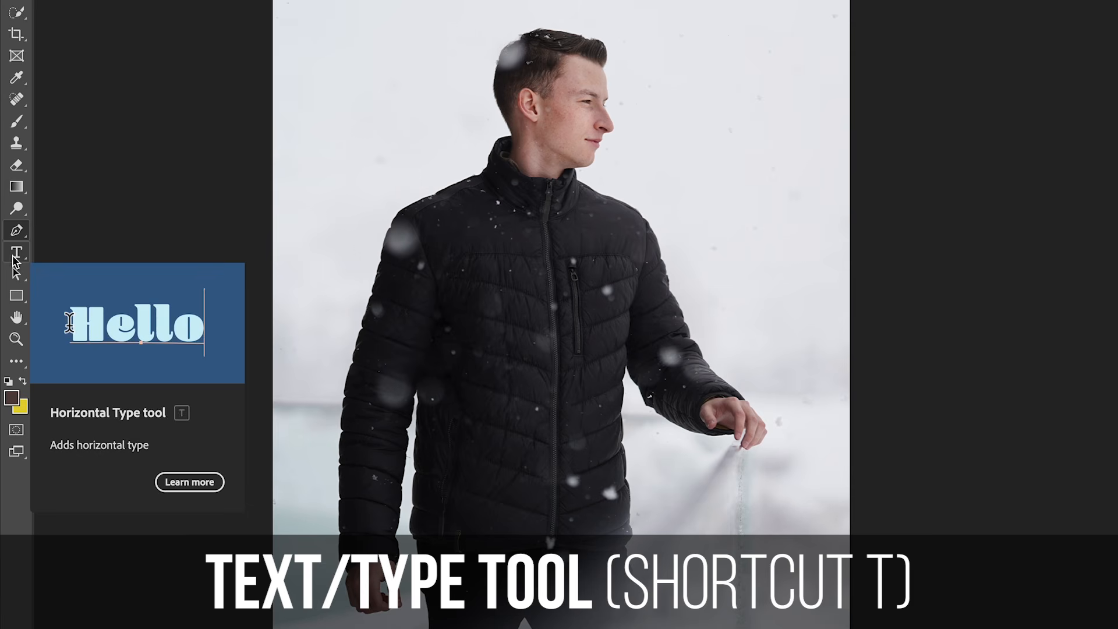
left_click(14, 258)
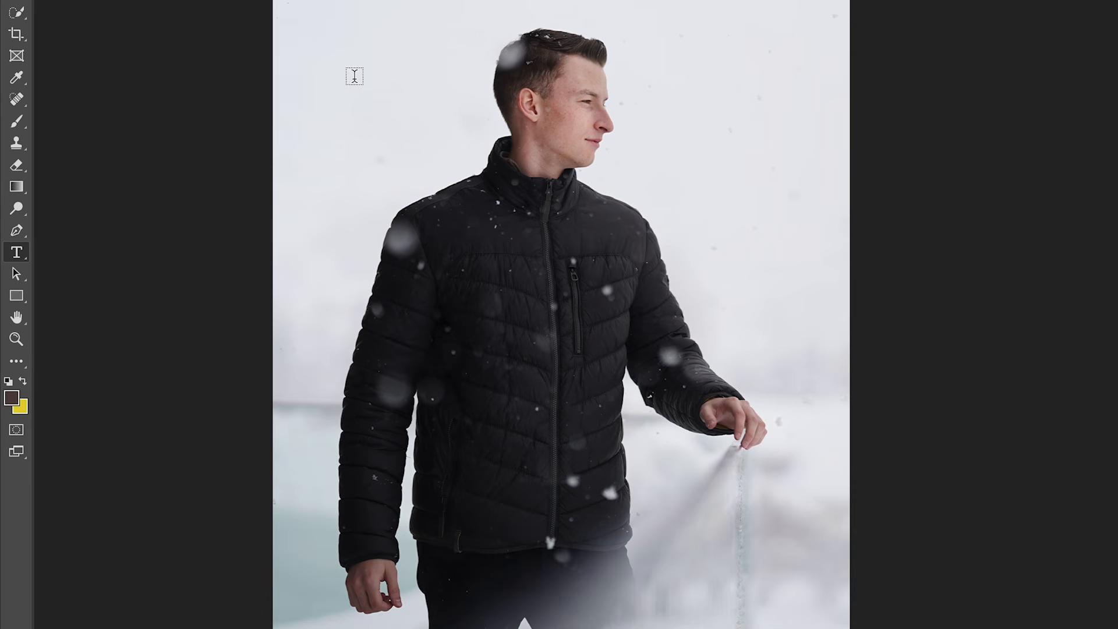
left_click(369, 86)
type("WINTER")
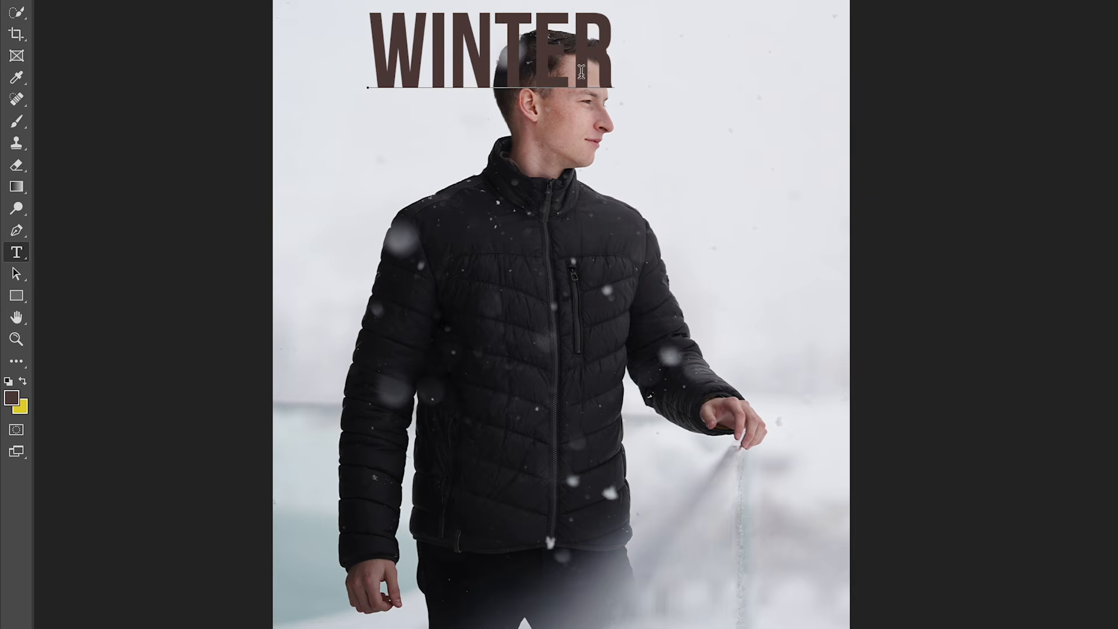
Select the whole WINTER text and set its font size to 60 pt
double_click(499, 21)
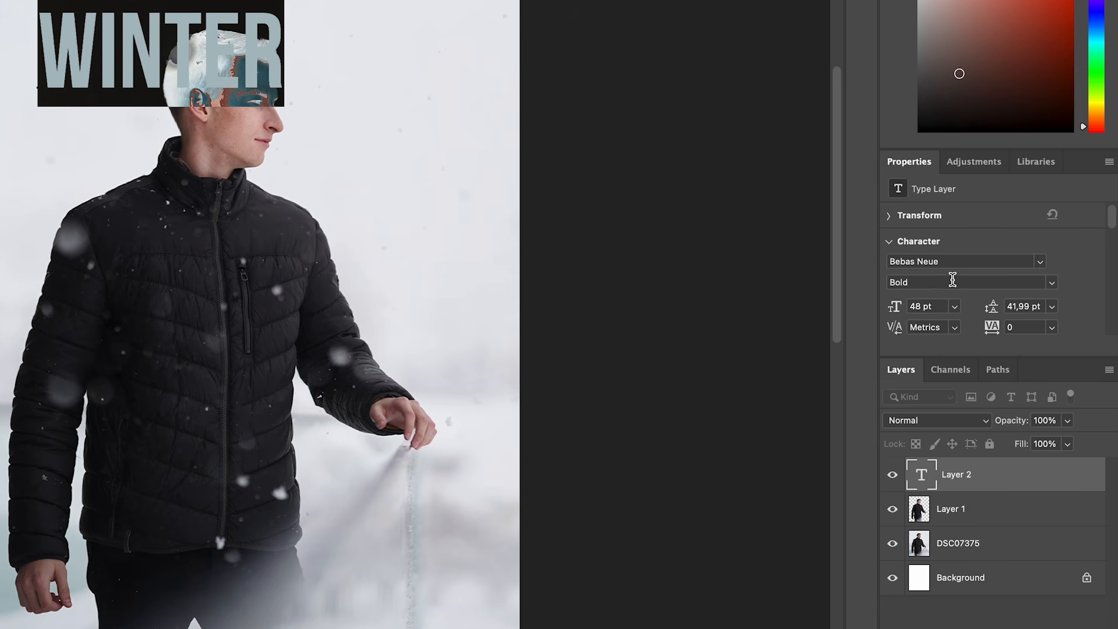
left_click(953, 307)
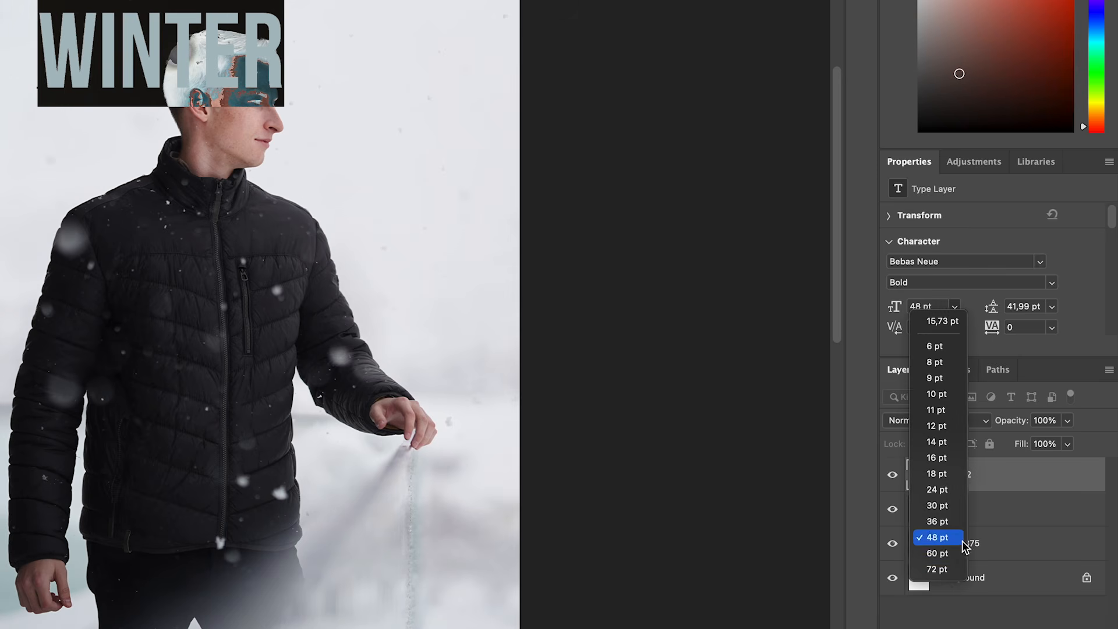
left_click(952, 564)
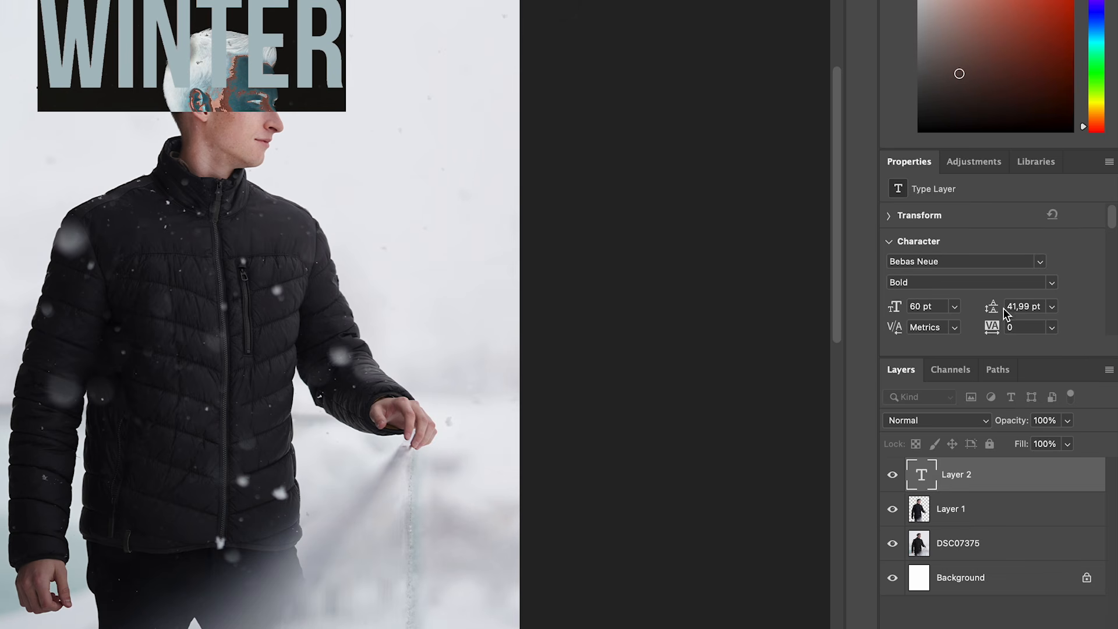
left_click(1052, 328)
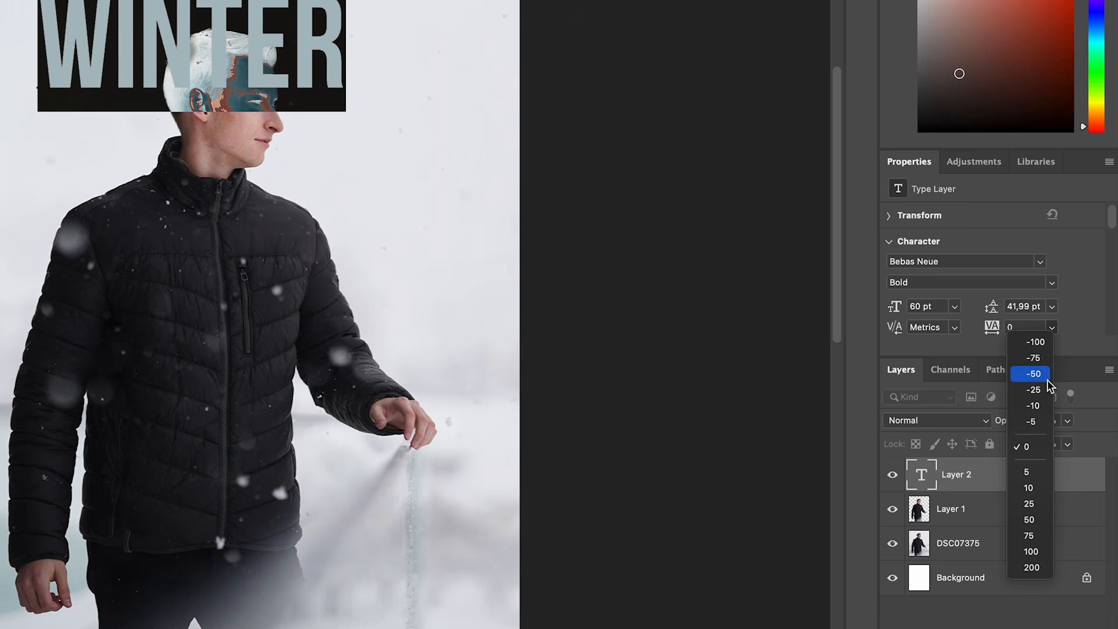
left_click(1067, 314)
Set the WINTER text's color to black (000000) and commit the text layer
scroll(1077, 320, "down", 5)
scroll(1083, 325, "up", 2)
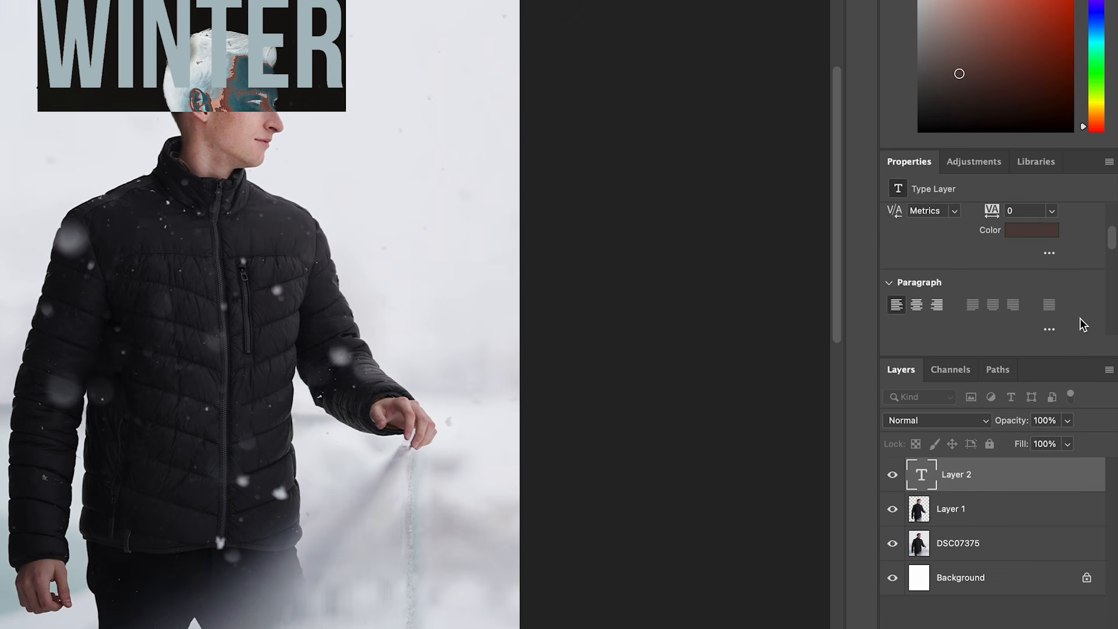
left_click(1036, 236)
left_click_drag(416, 266, 96, 457)
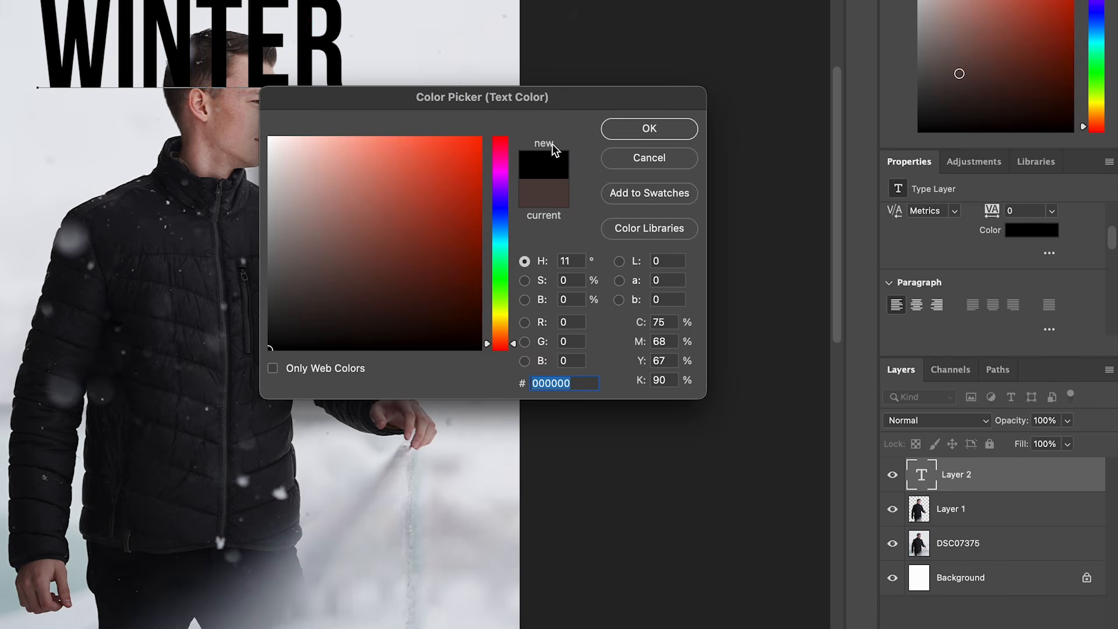
left_click(628, 133)
scroll(1069, 326, "down", 3)
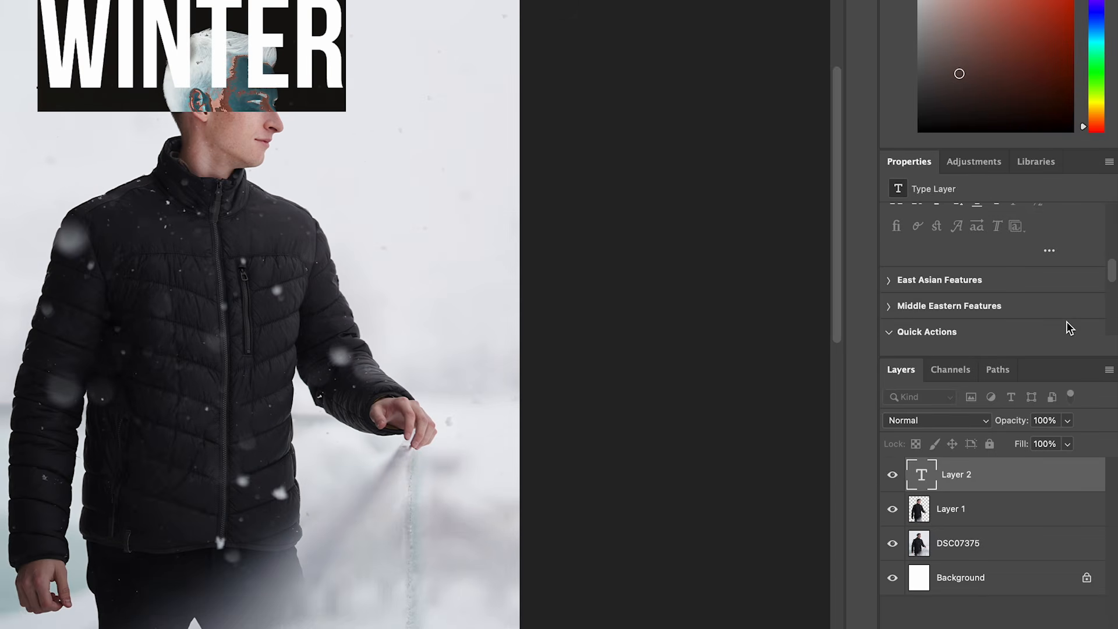
scroll(1069, 326, "up", 3)
left_click(995, 487)
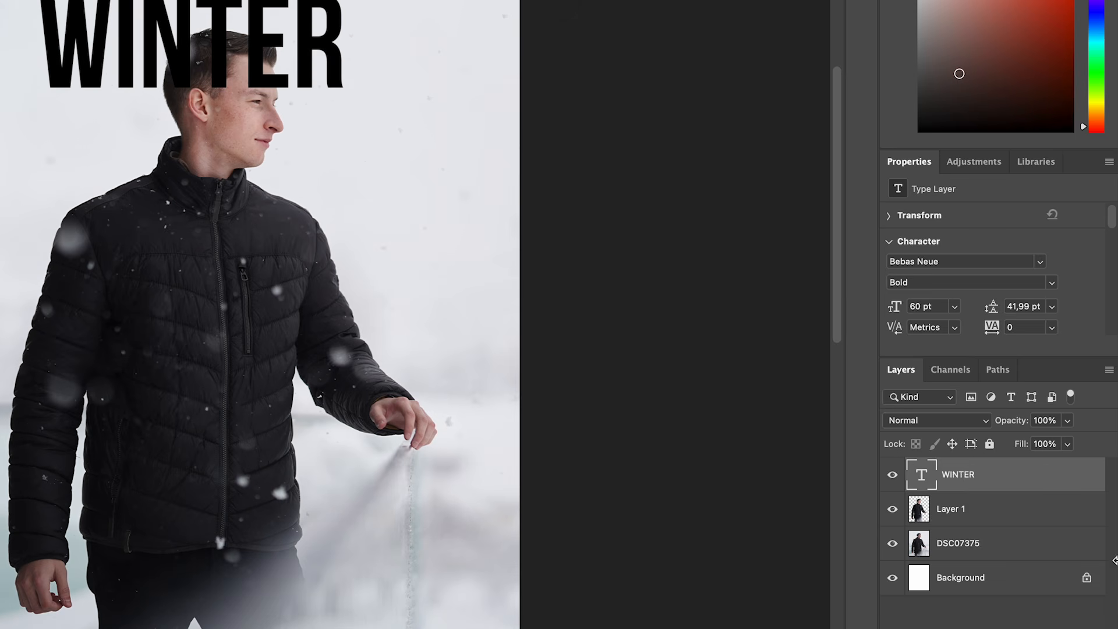
Place the WINTER text layer directly beneath Layer 1 and shift the text slightly to the left
left_click_drag(987, 476, 973, 524)
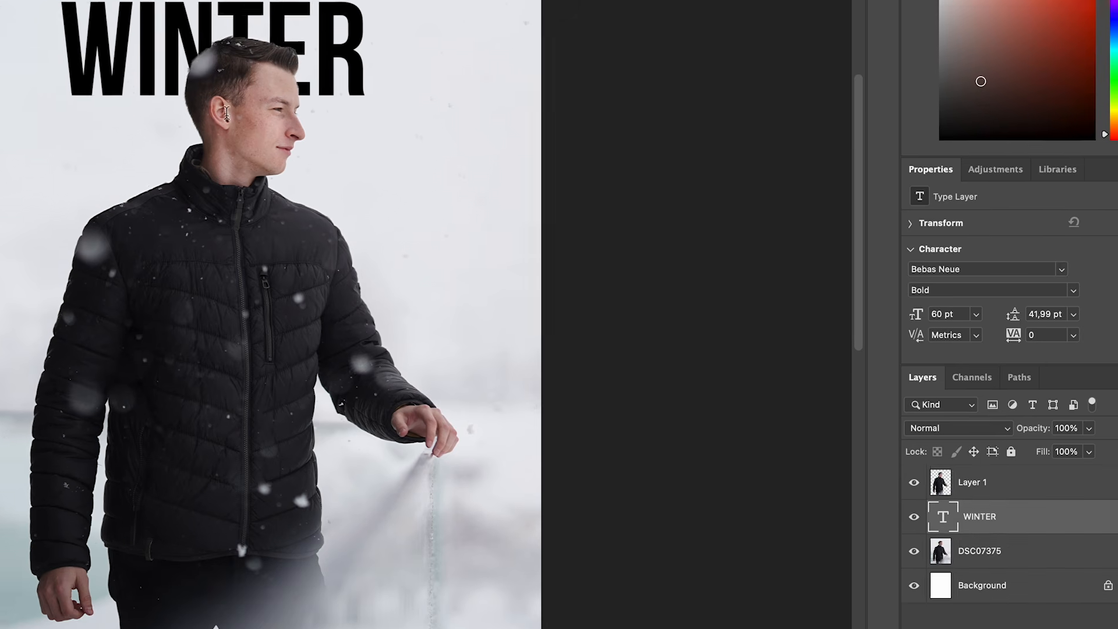
key("v")
left_click_drag(150, 32, 121, 30)
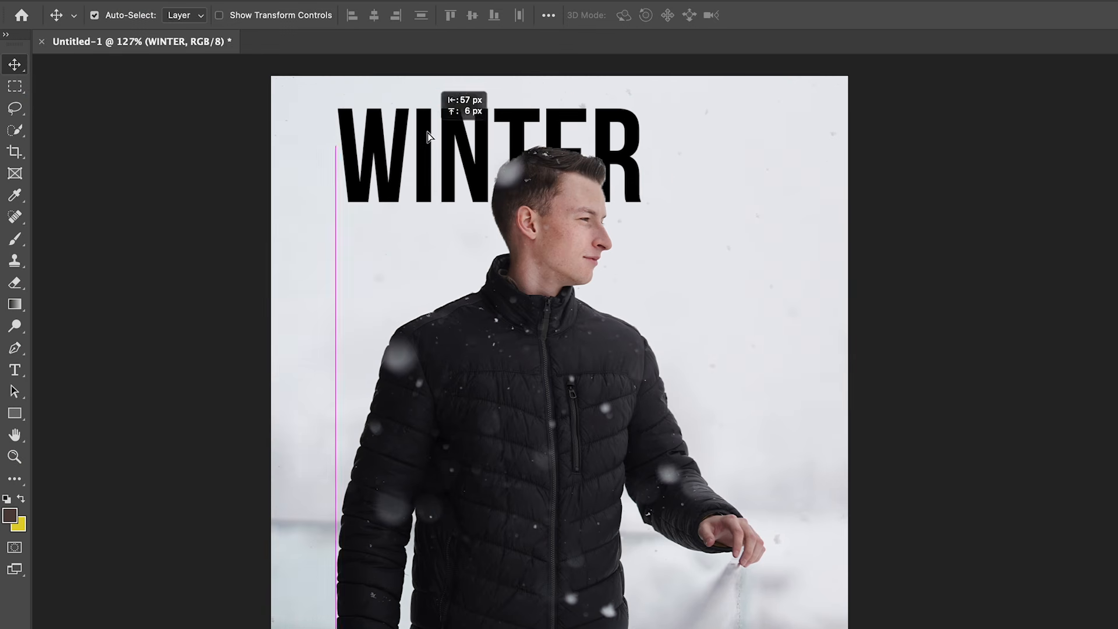
Enlarge the WINTER text to about 91 pt and center it across the upper part of the photo
key("ctrl+t")
left_click_drag(657, 232, 803, 297)
left_click_drag(716, 224, 702, 201)
left_click(848, 15)
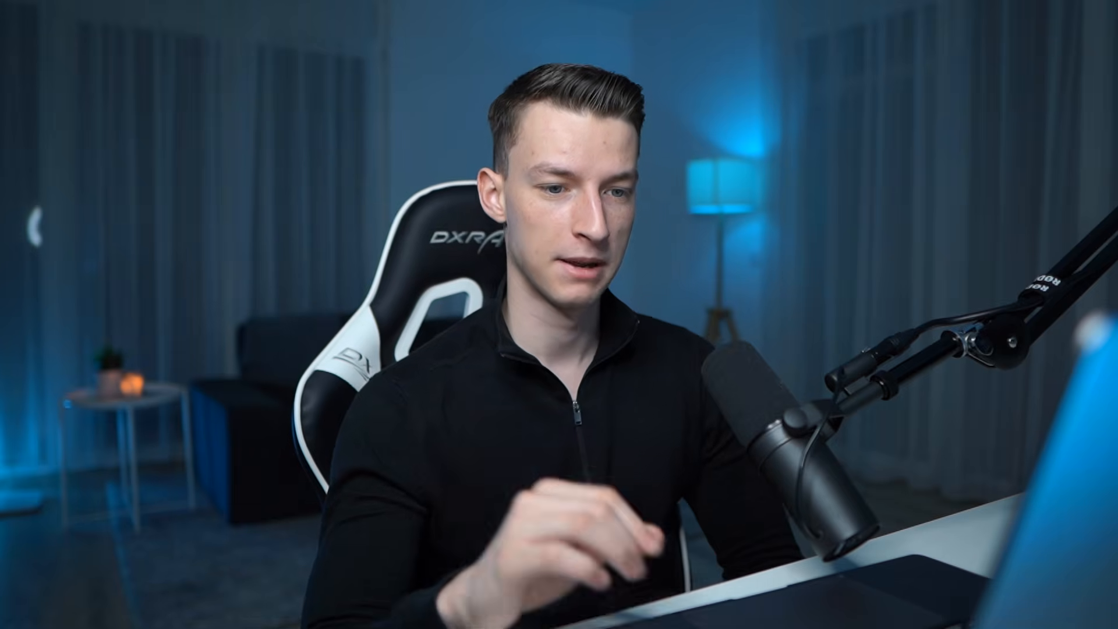
Restack the layers so that Layer 1 is on top, with WINTER directly beneath it and DSC07375 below both
left_click_drag(1030, 471, 1020, 528)
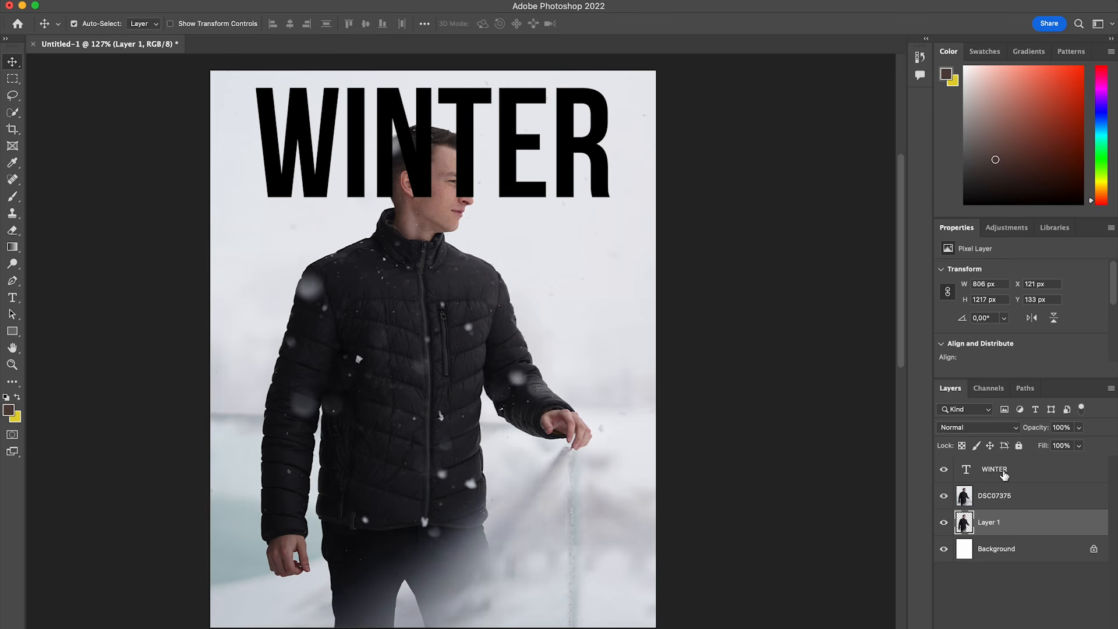
left_click_drag(996, 528, 1009, 498)
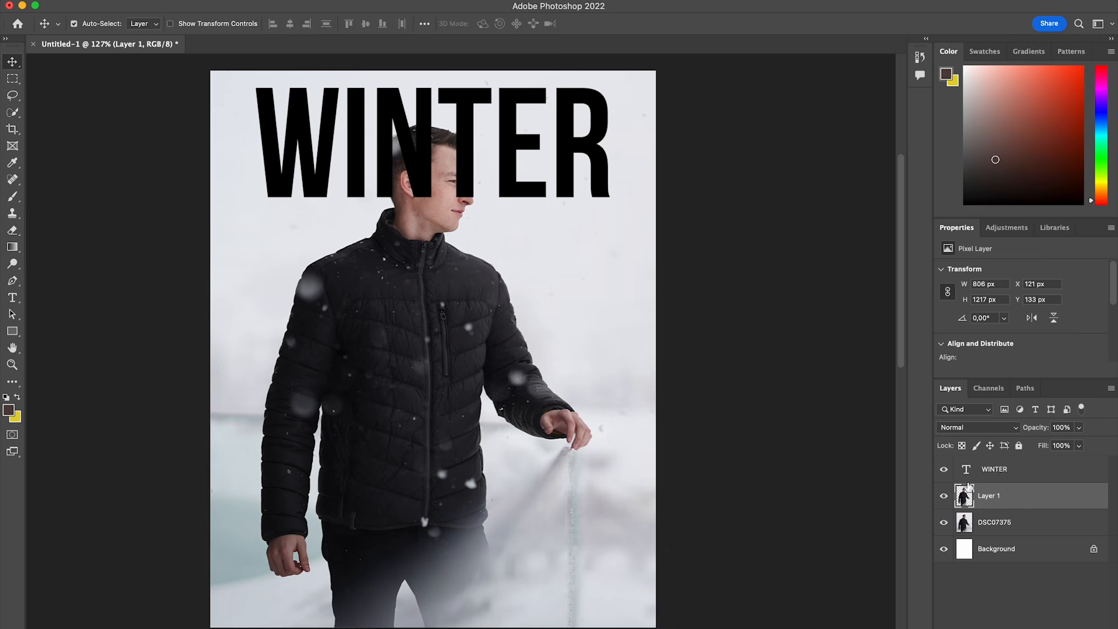
left_click(1040, 471)
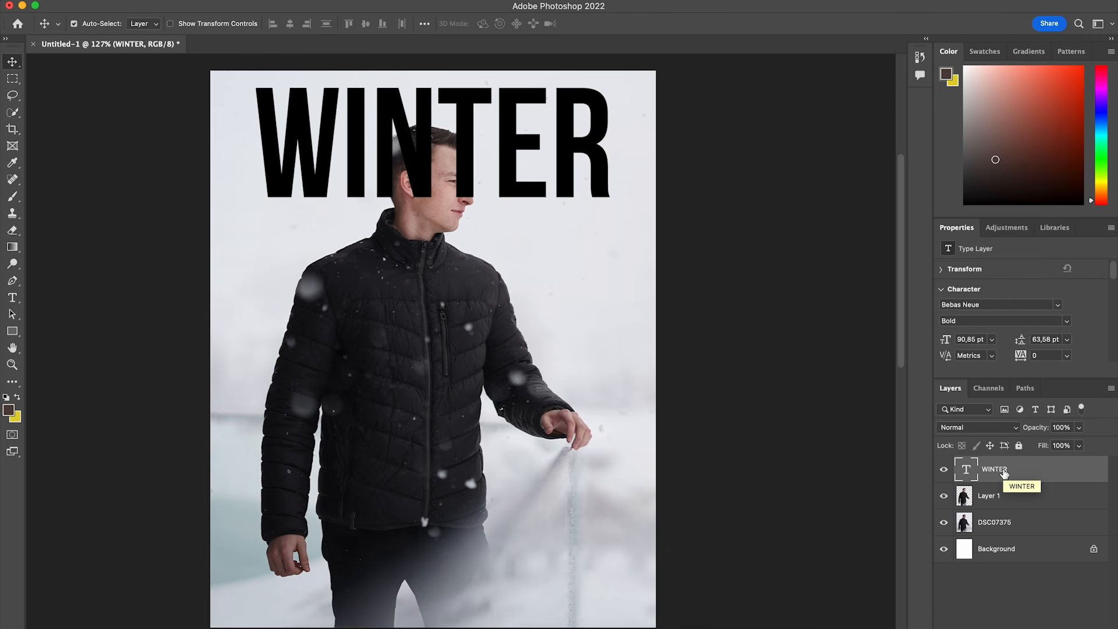
left_click_drag(1004, 473, 1001, 502)
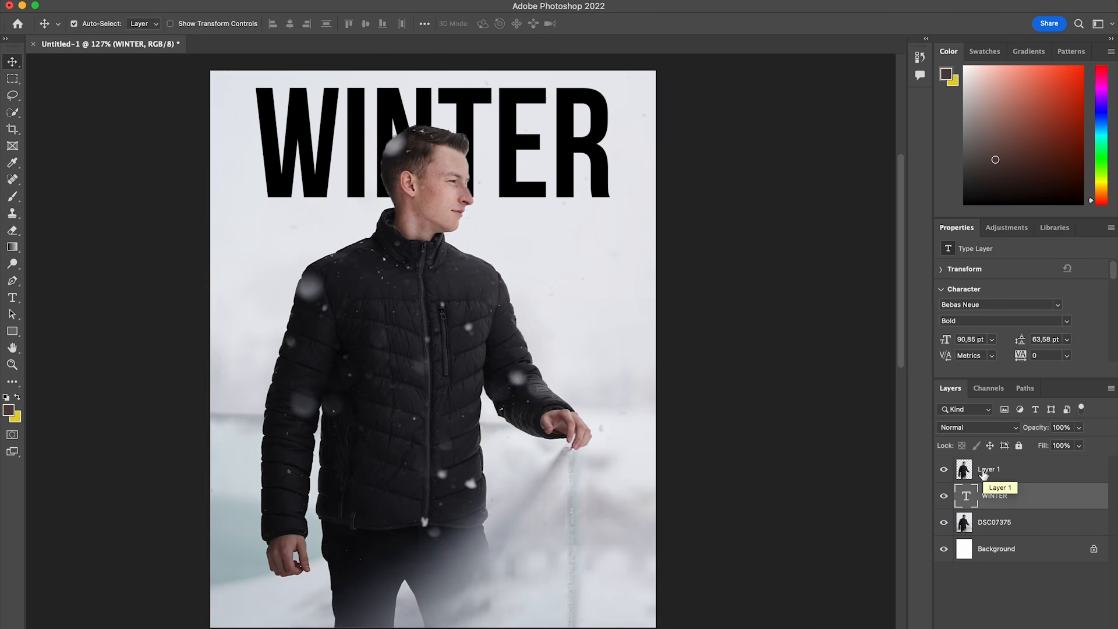
Move the WINTER text layer beneath DSC07375, and return it to its place between Layer 1 and DSC07375
left_click_drag(1011, 494, 1006, 537)
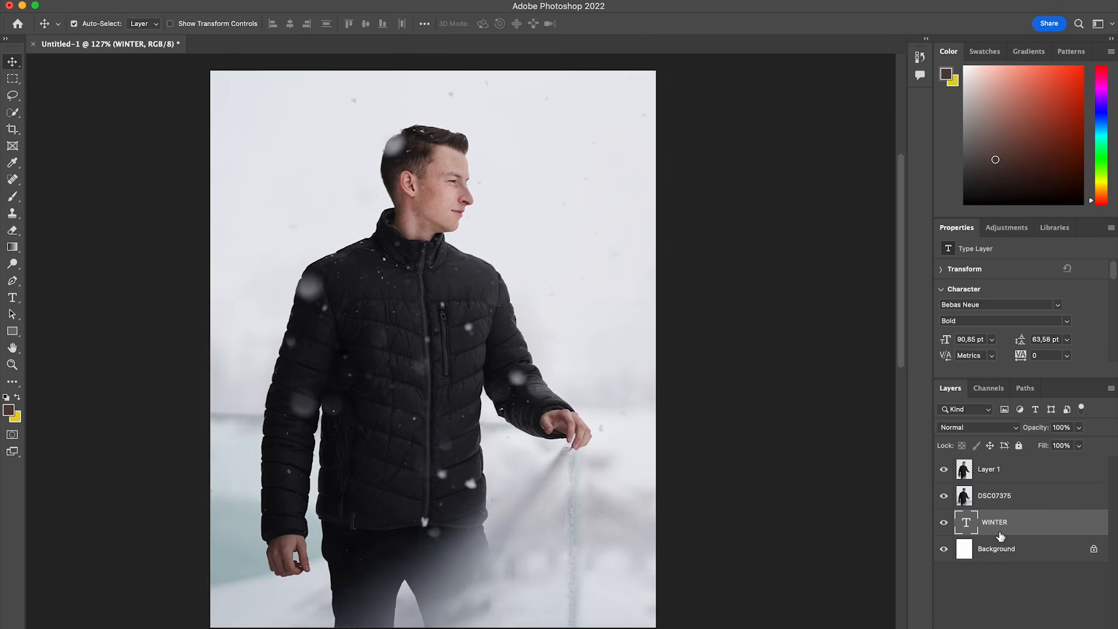
left_click(1032, 499)
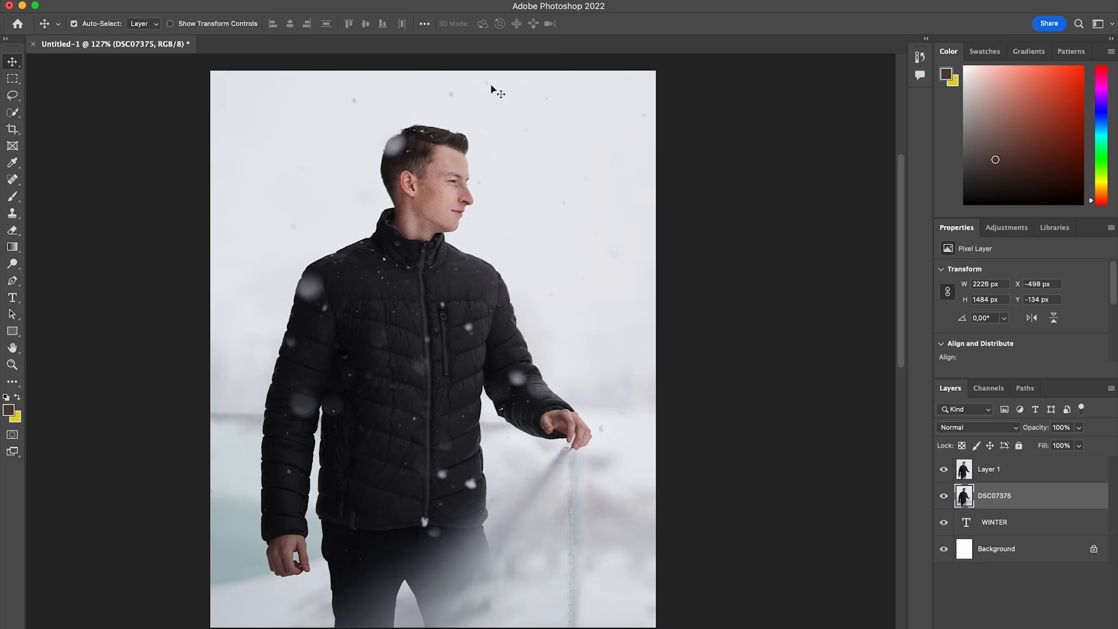
left_click_drag(1012, 521, 1001, 483)
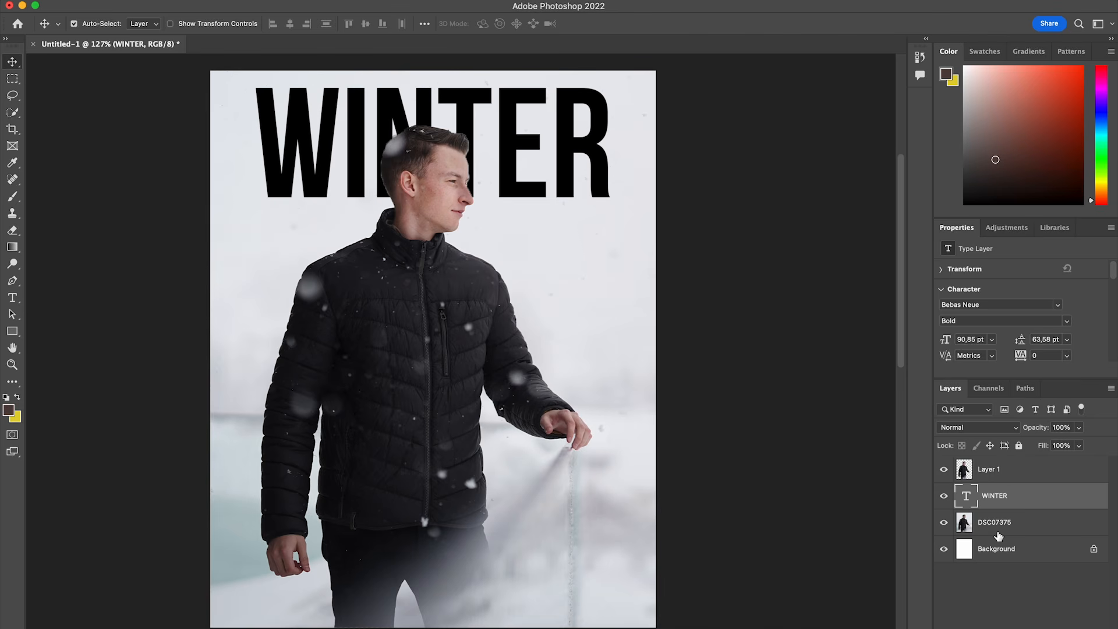
Switch the WINTER text layer's visibility off and on twice
left_click(944, 496)
left_click(943, 496)
left_click(944, 499)
left_click(944, 499)
Select the Rectangle tool from the shape tools and set the shape fill to blue
left_click(12, 314)
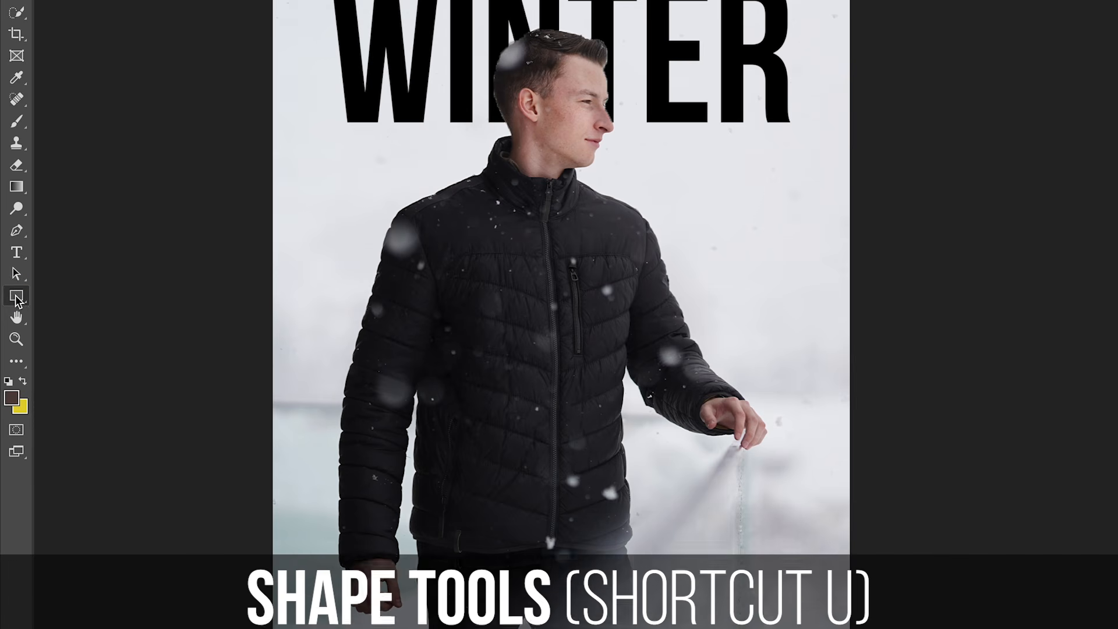
right_click(17, 300)
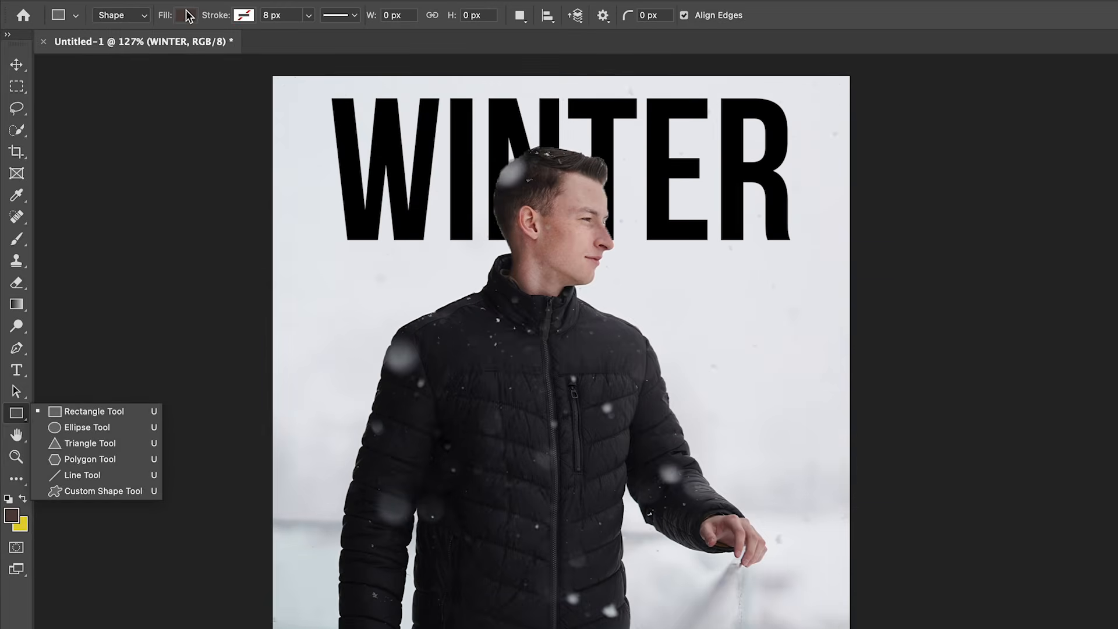
left_click(187, 14)
left_click(140, 105)
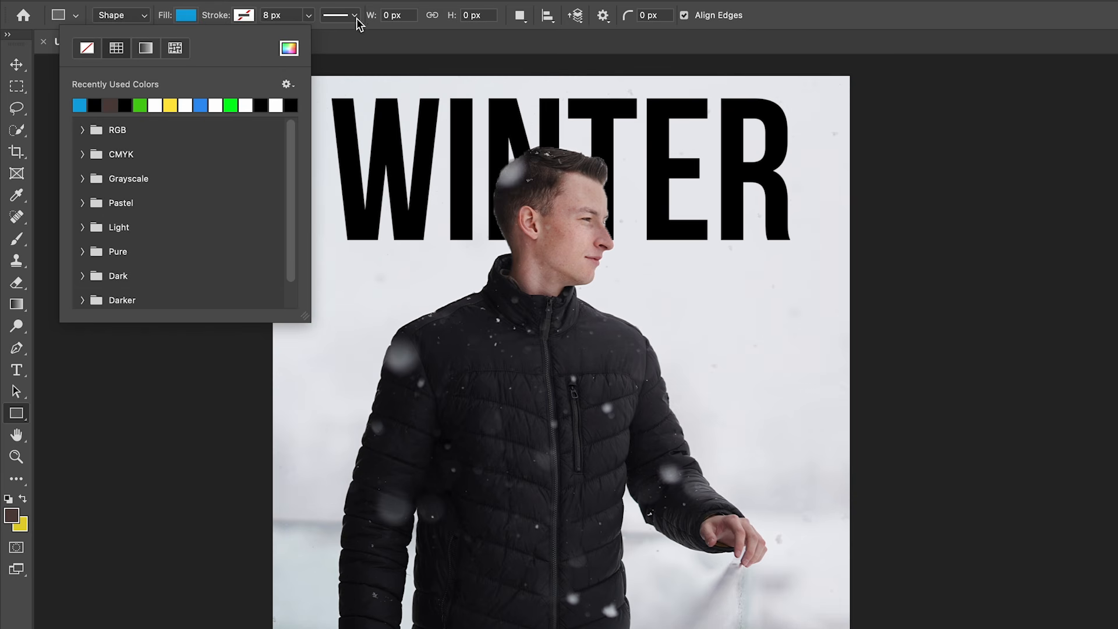
left_click(312, 2)
Draw four blue rectangles around the man, including one about 299 × 325 px over the title's start and one about 186 × 399 px behind his arm
left_click_drag(439, 375, 745, 609)
left_click_drag(800, 217, 700, 315)
left_click_drag(306, 117, 465, 290)
left_click_drag(315, 344, 414, 558)
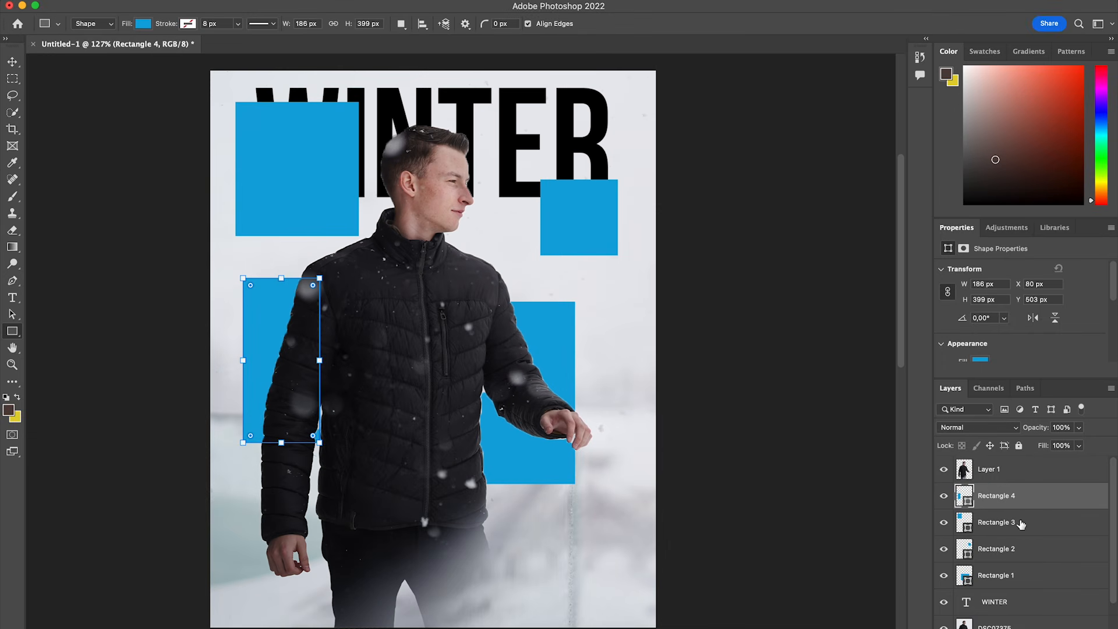
Delete all four blue rectangle layers
left_click(1024, 550)
left_click(1034, 495)
left_click(1032, 524)
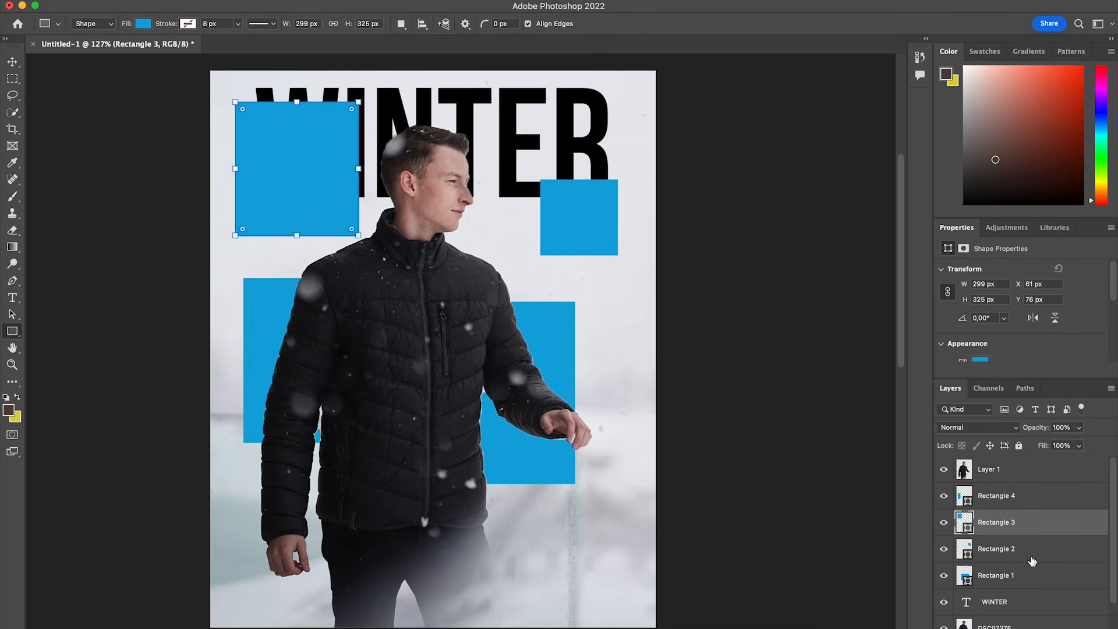
left_click(1016, 500)
key("Delete")
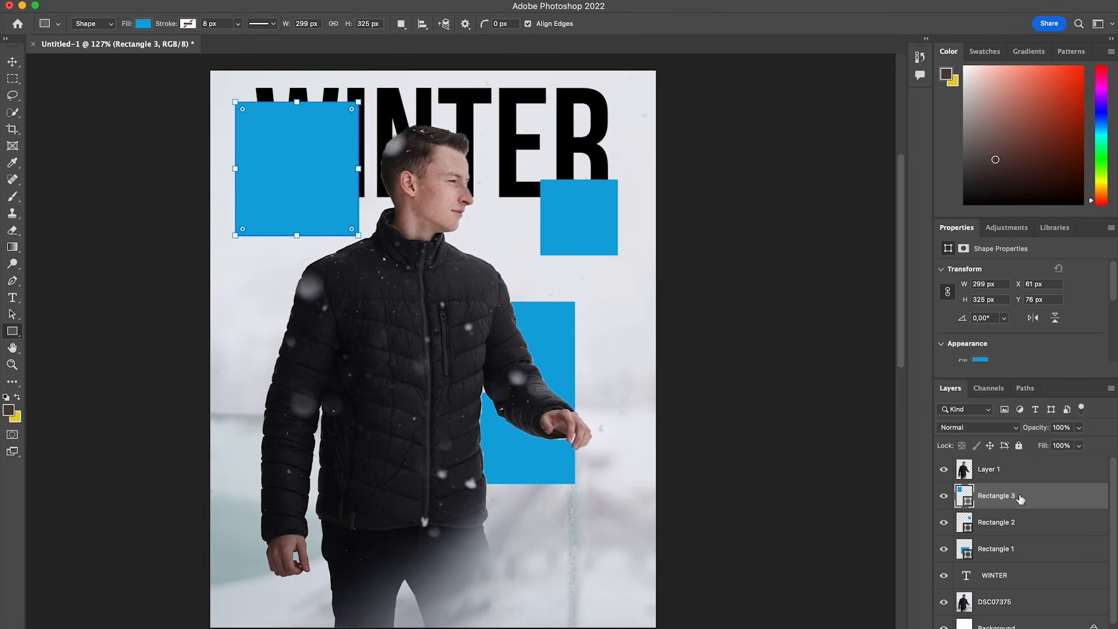
key("Delete")
key("Delete")
key("Delete")
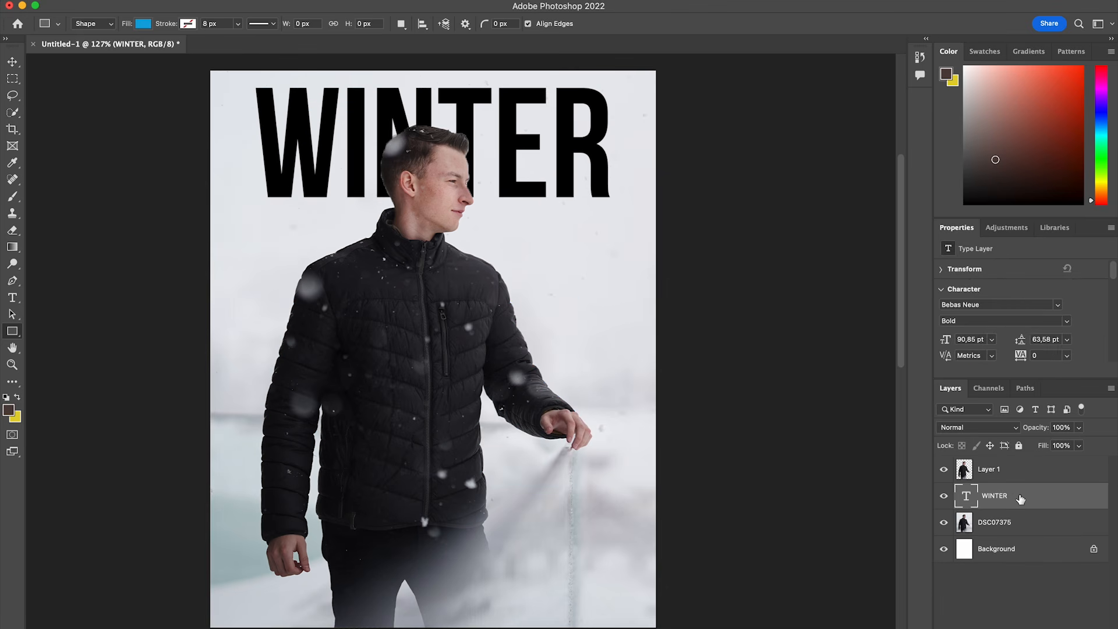
Select the Hand tool and pan around the photo in several directions
left_click(12, 348)
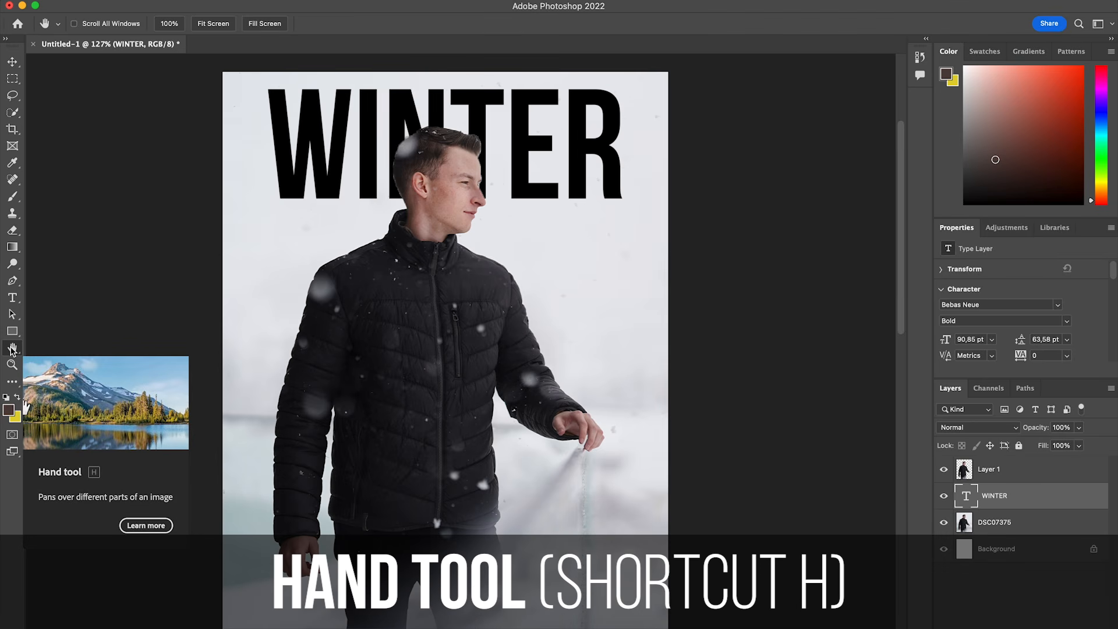
left_click_drag(517, 208, 594, 206)
left_click_drag(454, 448, 318, 231)
left_click_drag(318, 232, 379, 431)
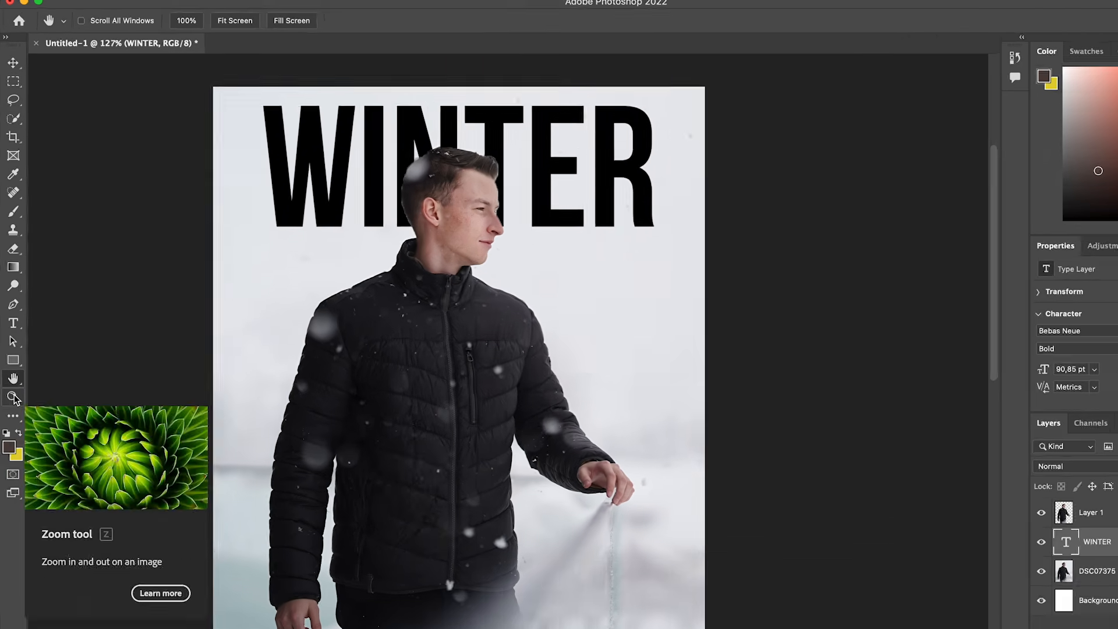
Select the Zoom tool, zoom in on the man's jacket and zoom back out until the poster is at 100%
left_click(13, 397)
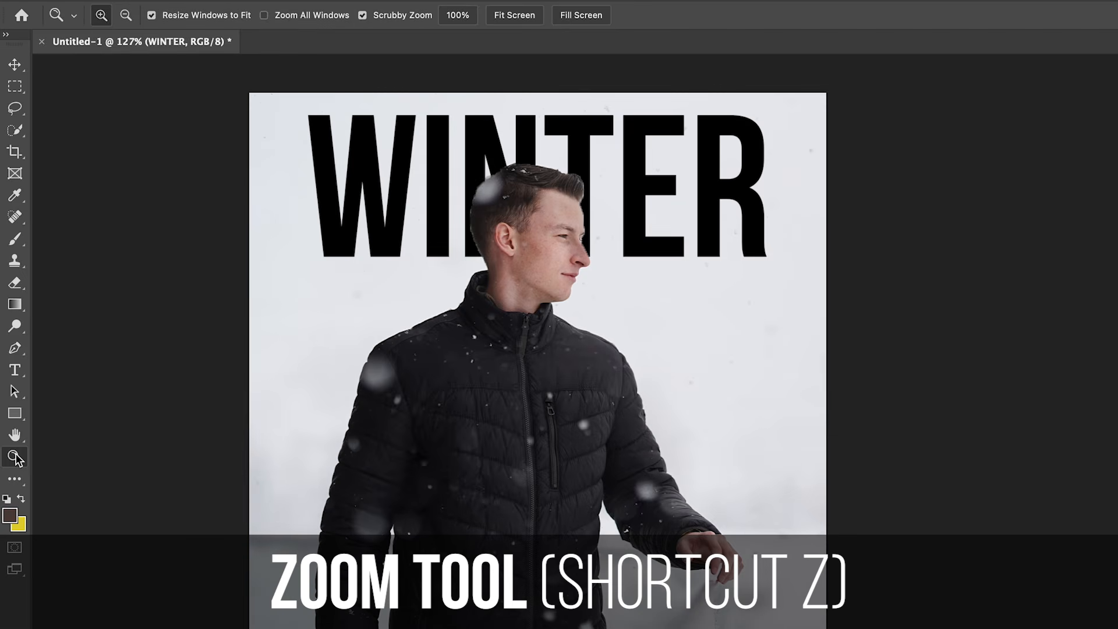
left_click(495, 489)
left_click(492, 469)
left_click(490, 455)
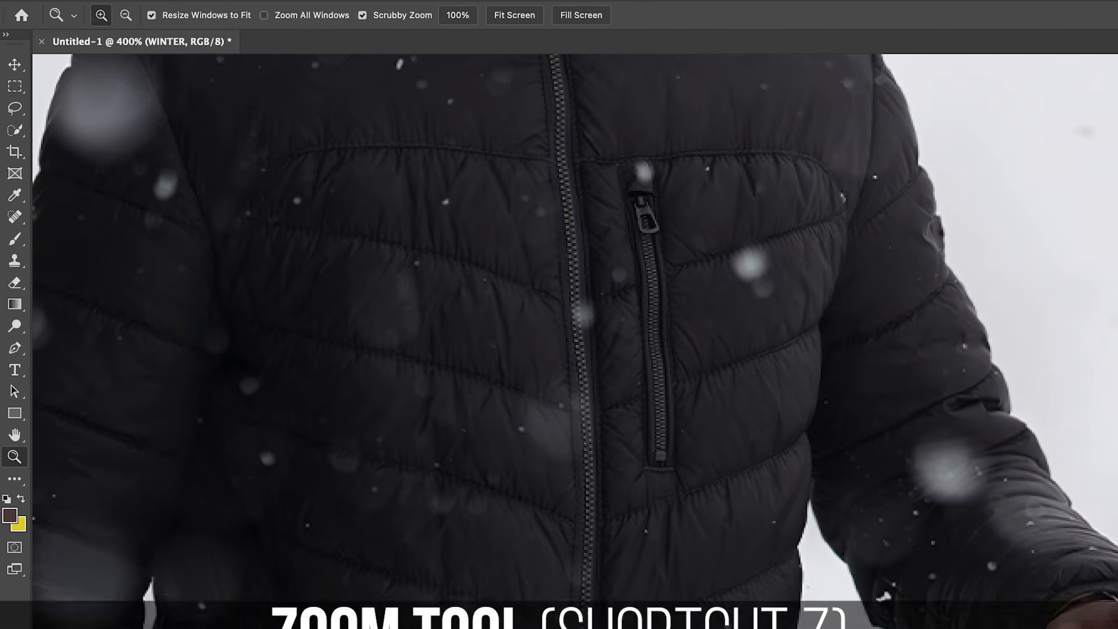
left_click(126, 18)
left_click(524, 395)
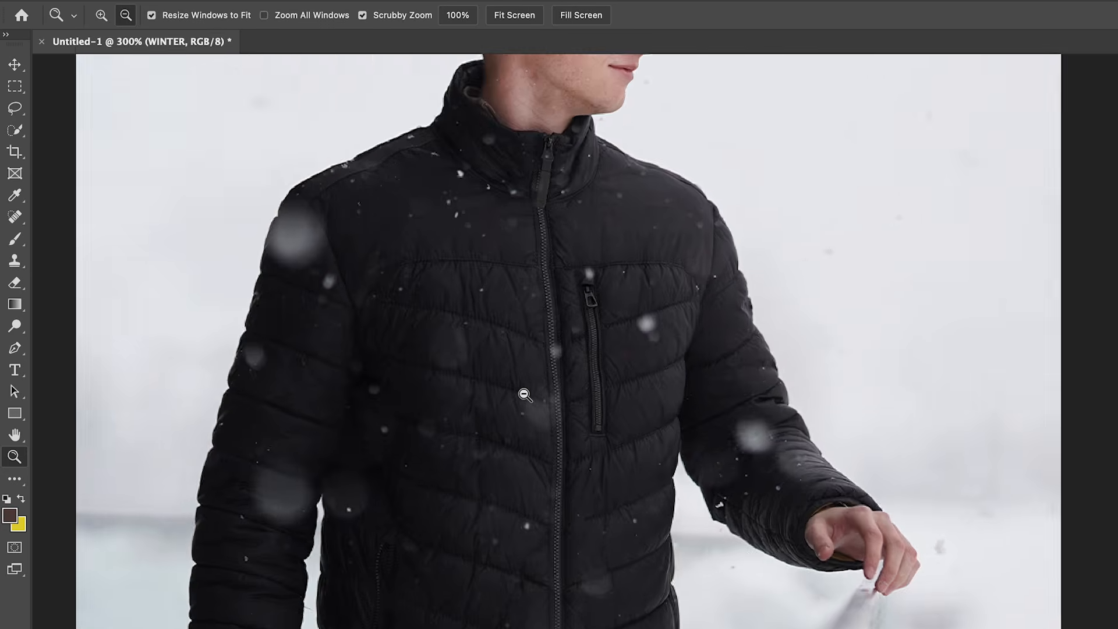
left_click(524, 395)
left_click(524, 395)
scroll(524, 394, "up", 3)
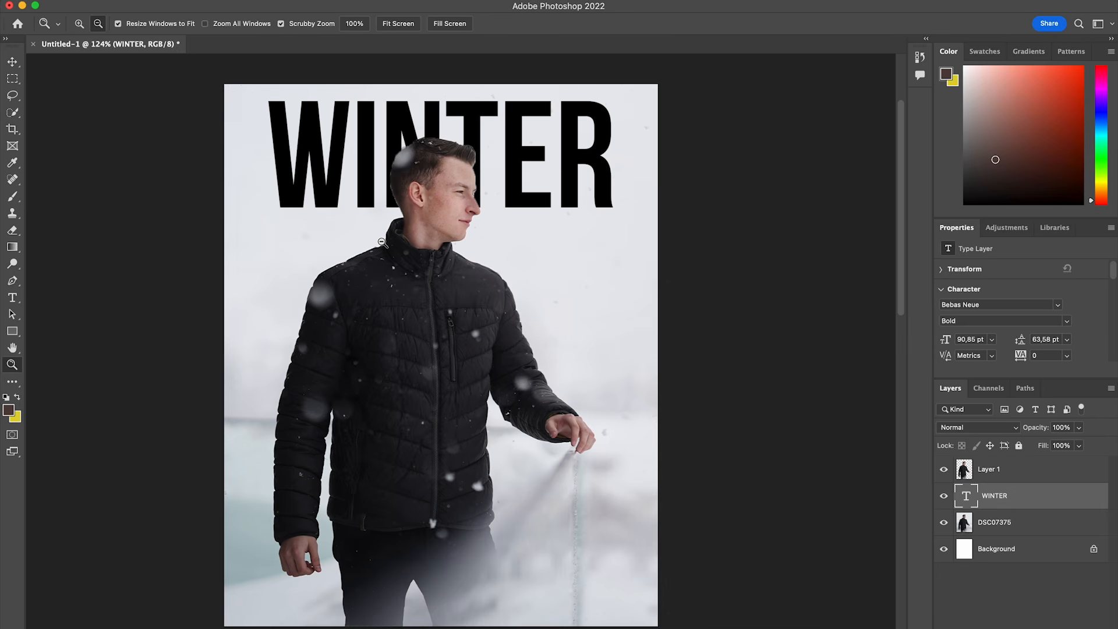
key("super+minus")
key("super+plus")
key("super+minus")
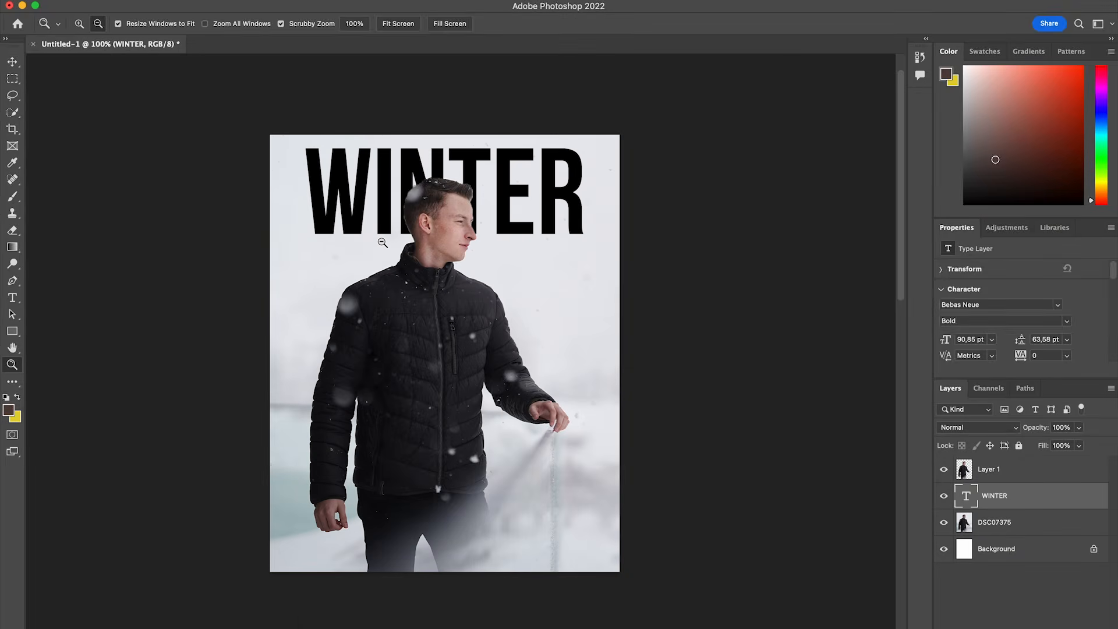
Select the Blur tool from the additional tools
left_click(12, 382)
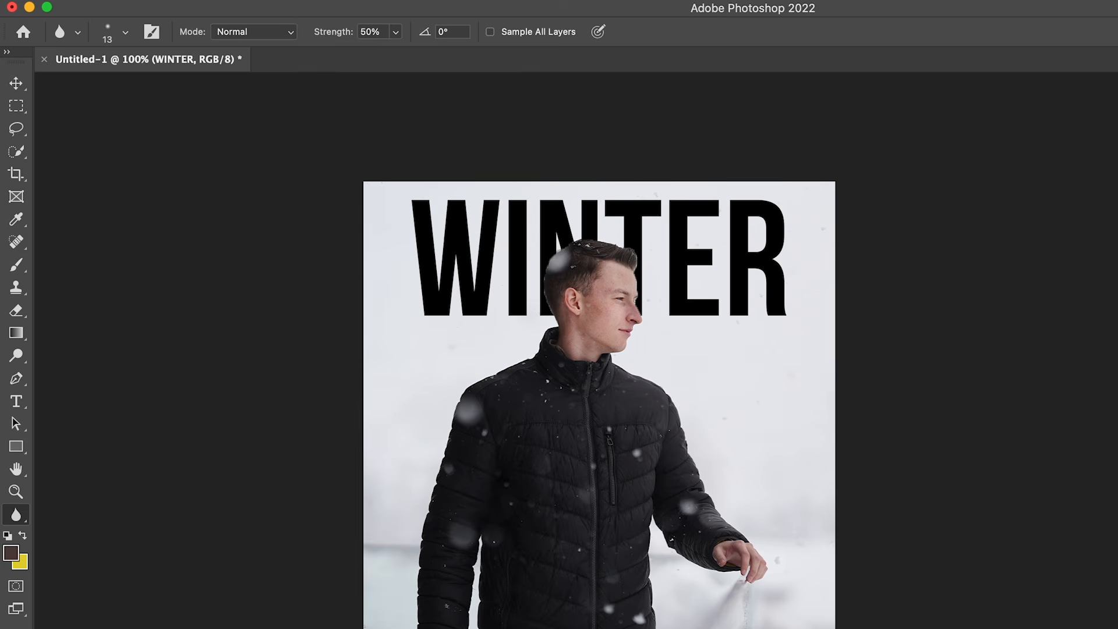
left_click(576, 0)
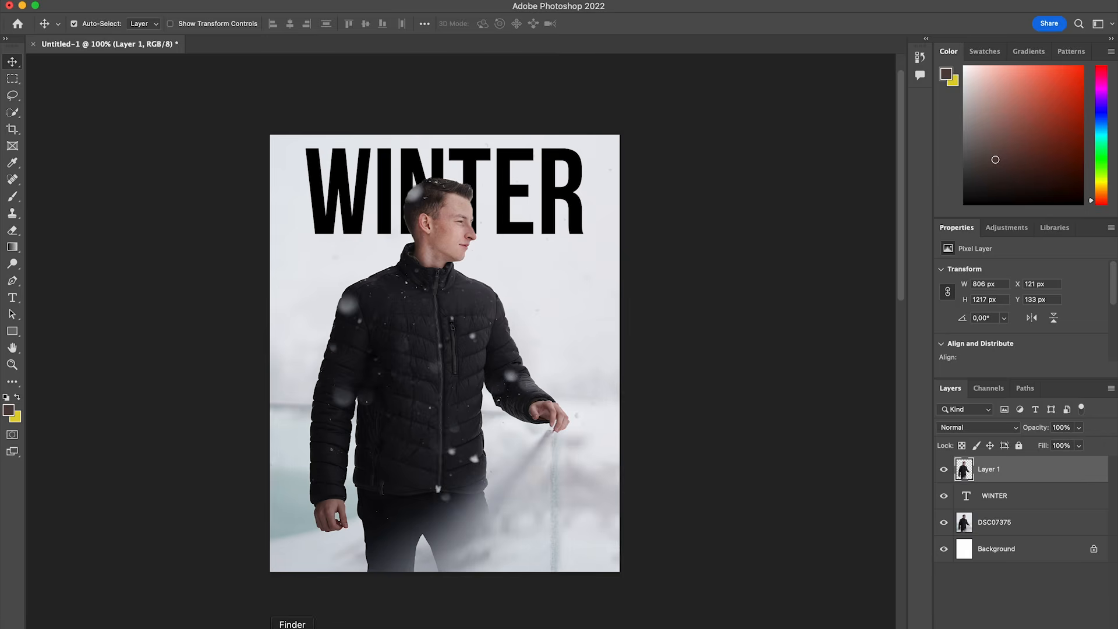
Switch to Finder and preview the scratches image and the light flare image in the Photoshop tutorial folder
left_click(292, 628)
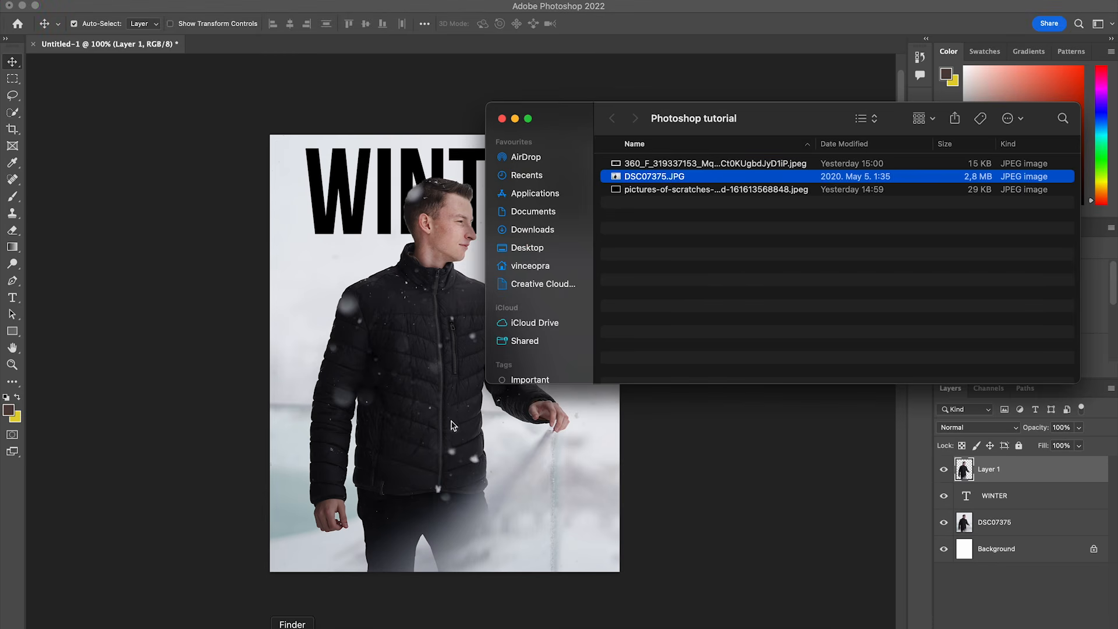
left_click(679, 193)
key("space")
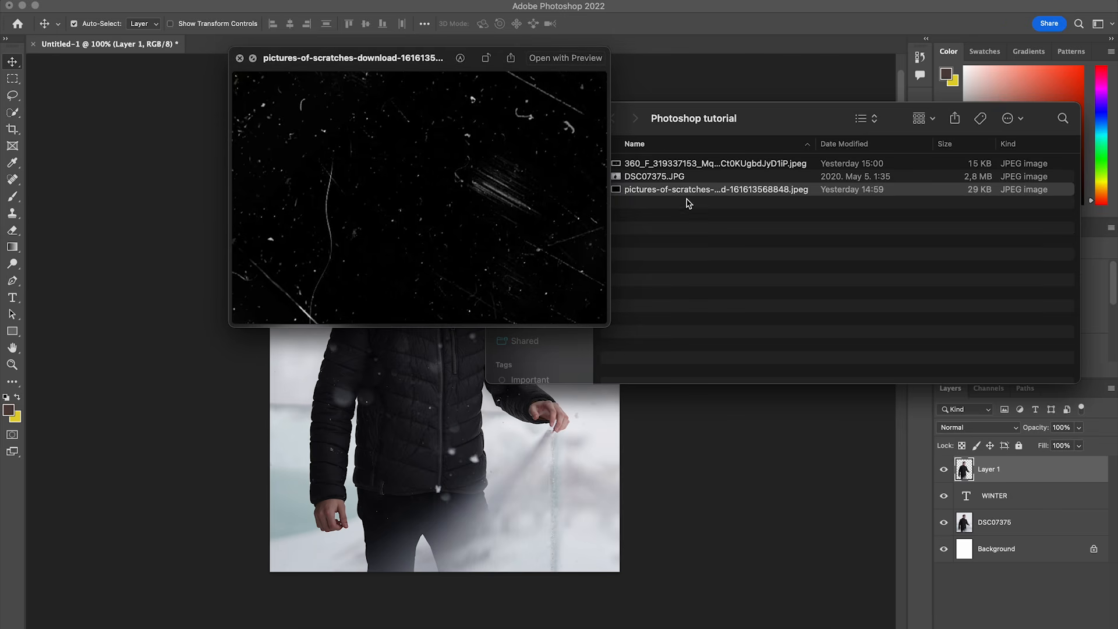
left_click(658, 163)
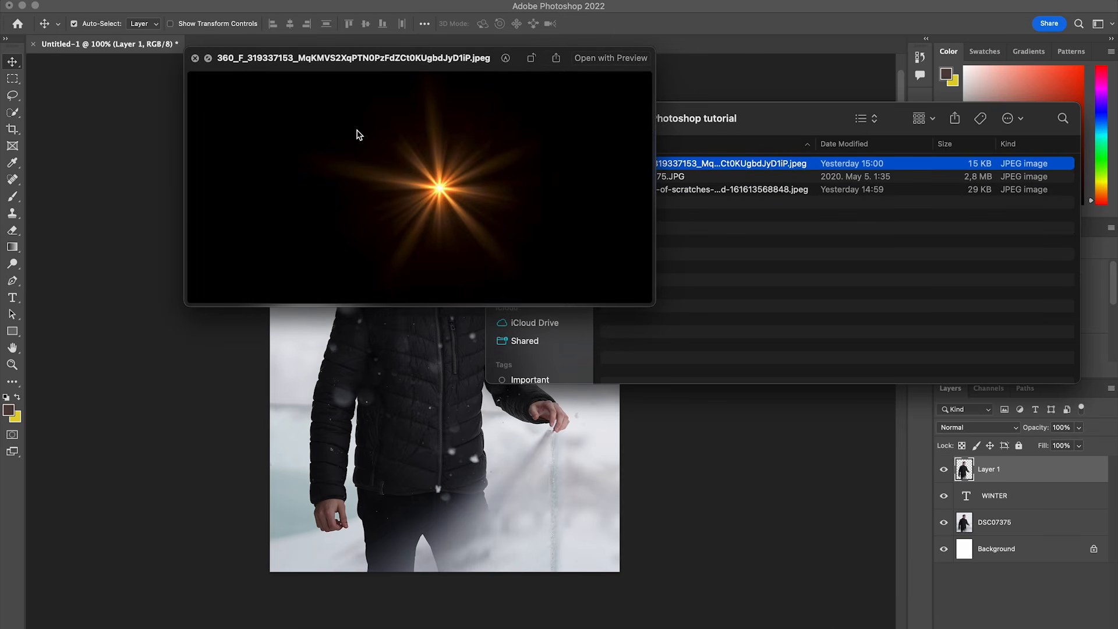
left_click(656, 322)
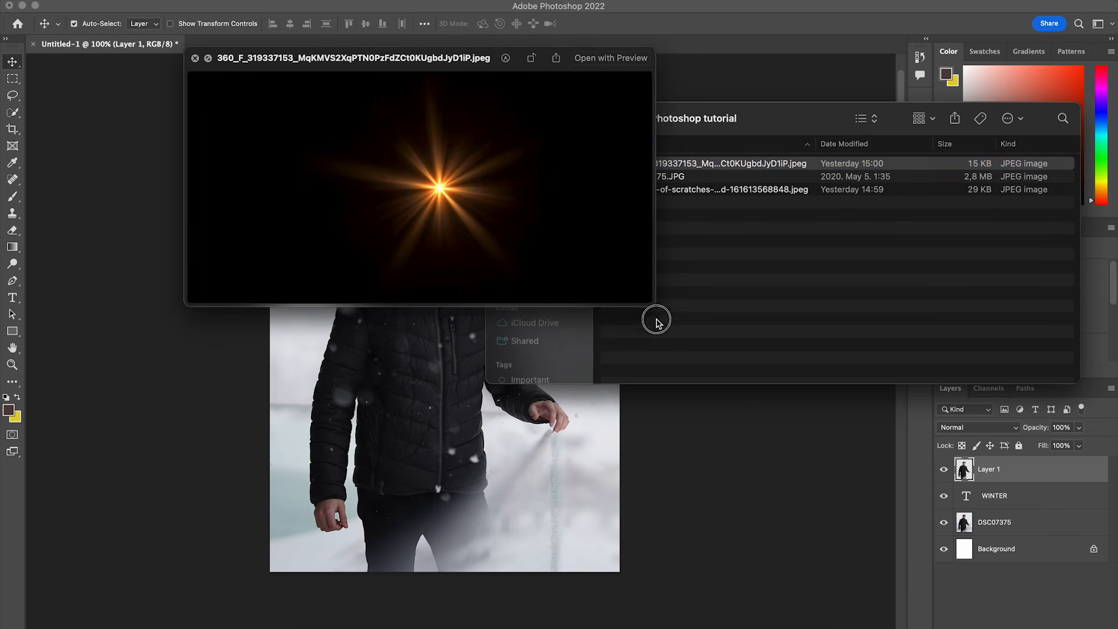
left_click(617, 167)
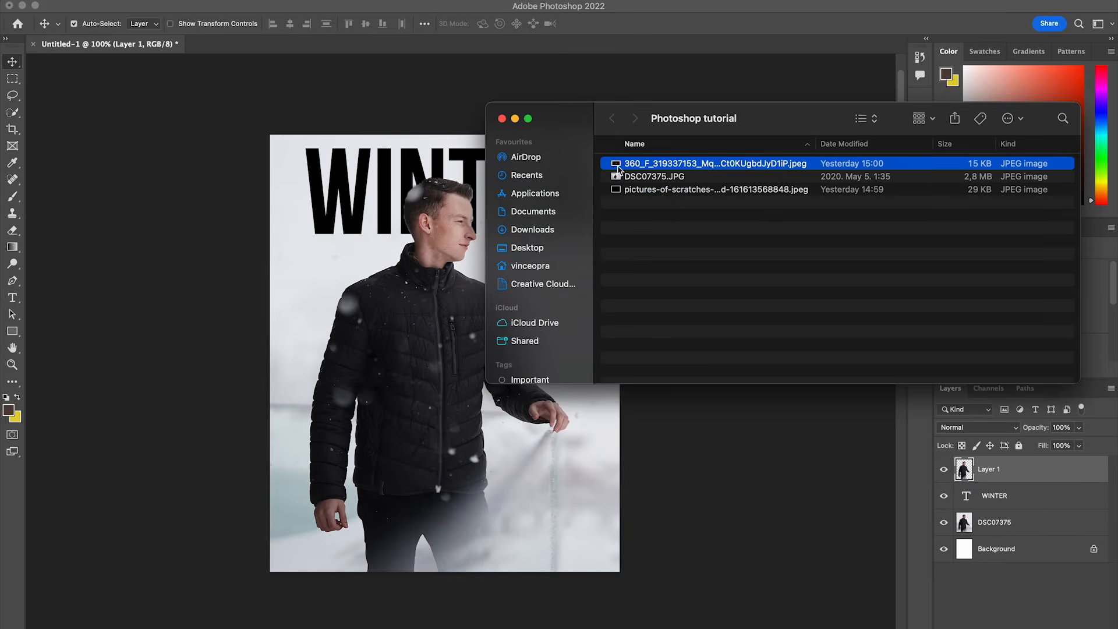
Place the light flare image over the title at about 195% scale and set its blend mode to Screen
left_click_drag(650, 163, 349, 349)
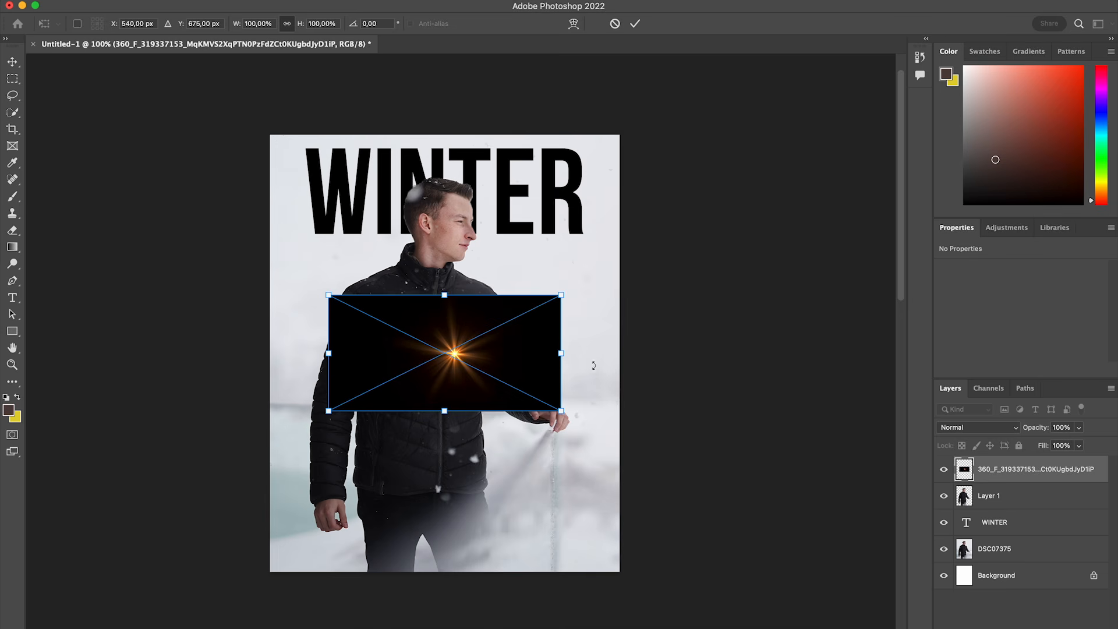
left_click_drag(562, 292, 780, 183)
left_click_drag(691, 274, 602, 250)
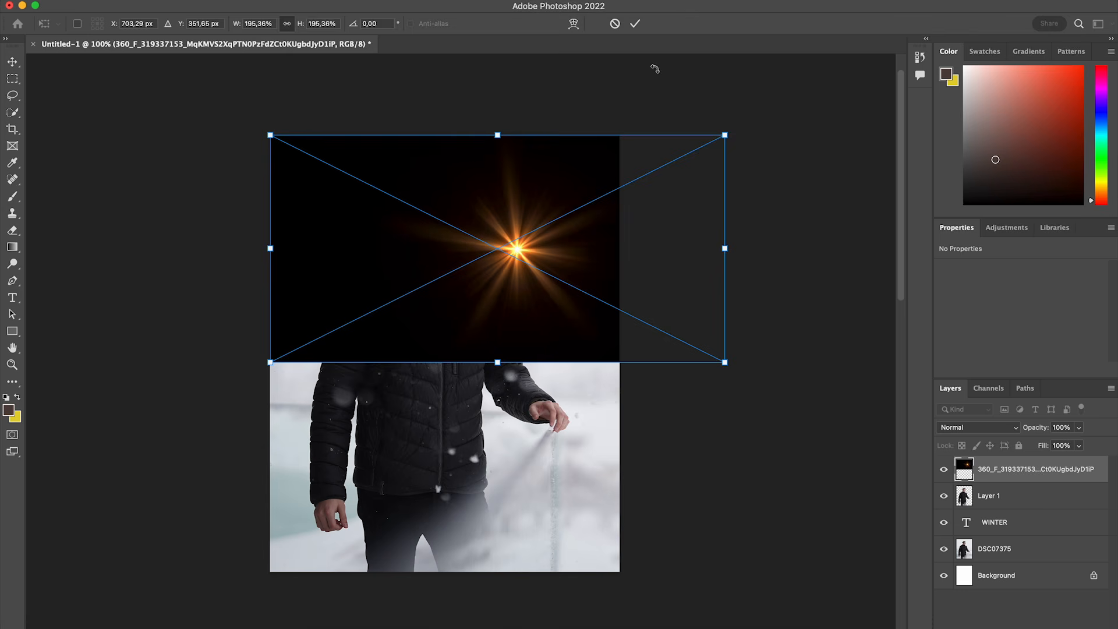
left_click(638, 23)
left_click_drag(538, 262, 554, 203)
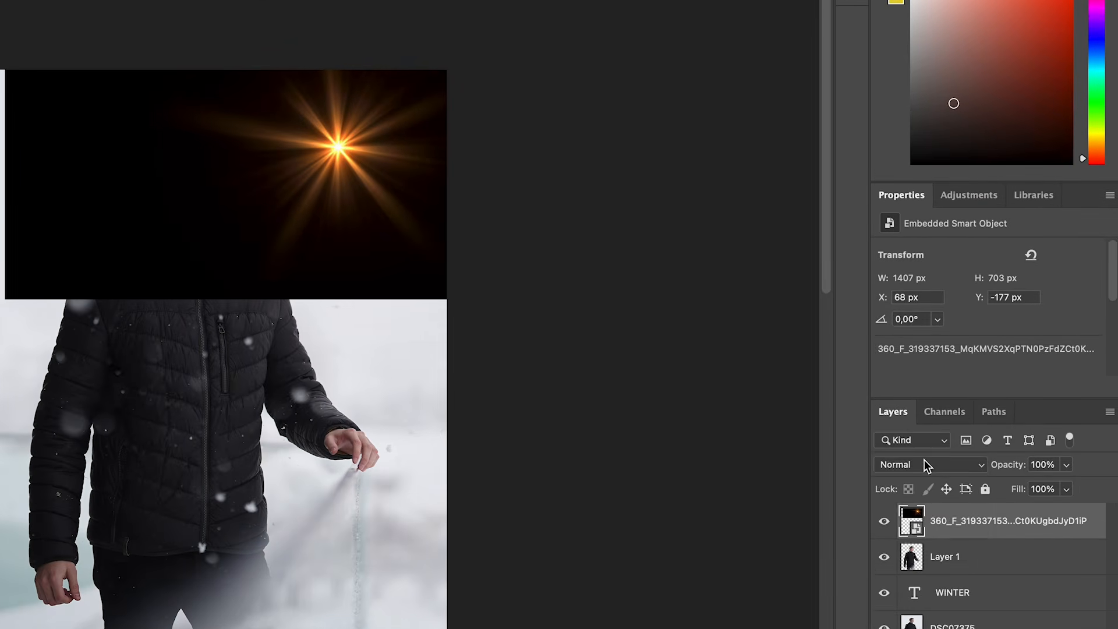
left_click(977, 428)
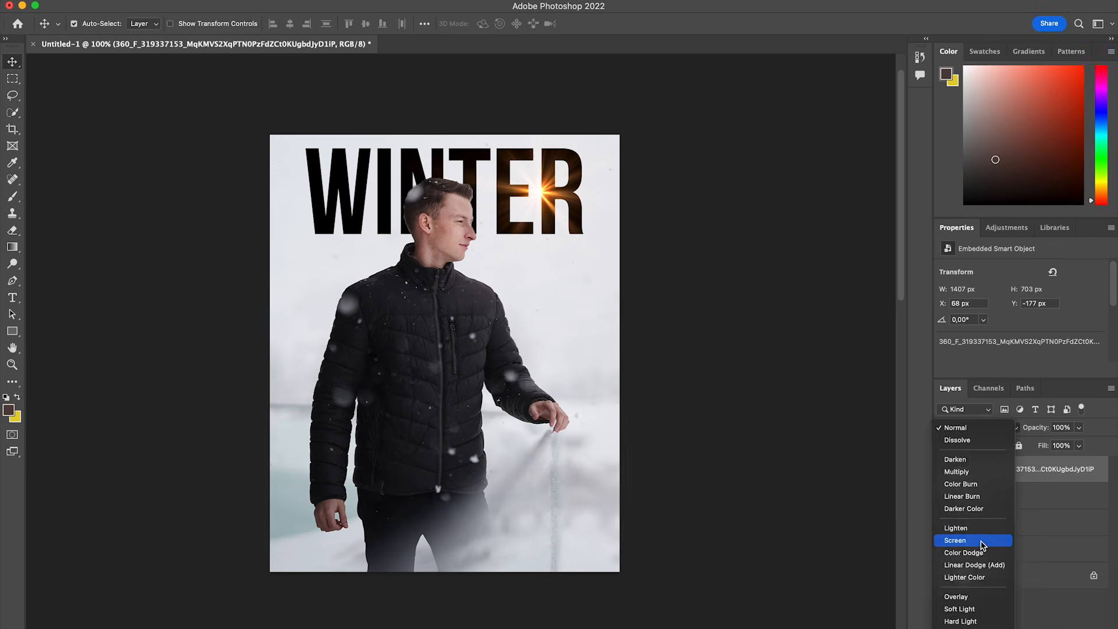
left_click(983, 544)
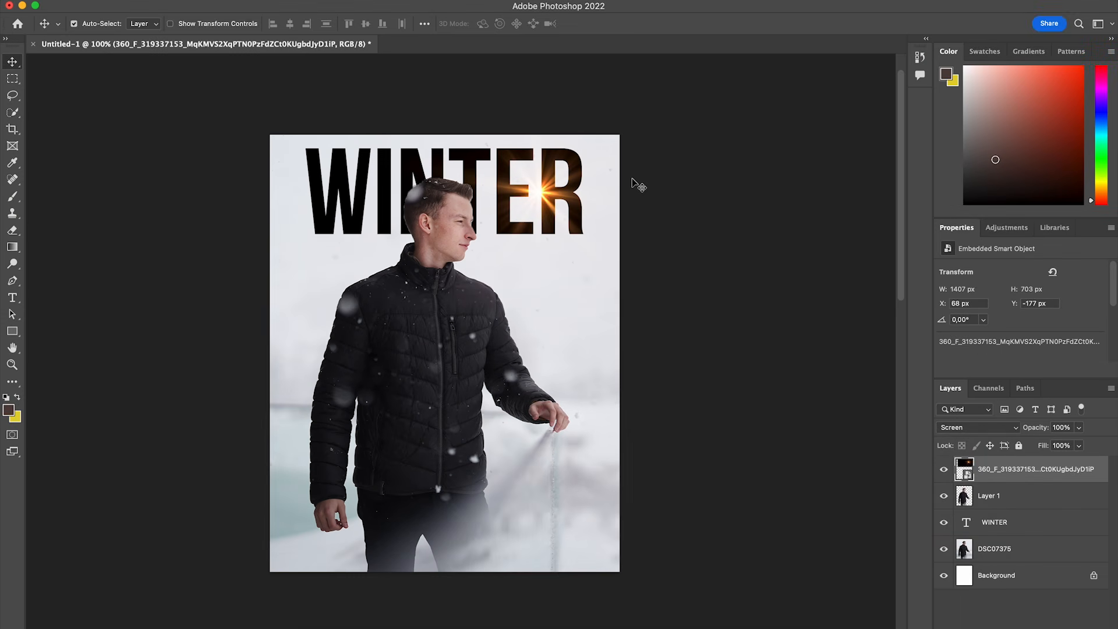
Enlarge the light flare to about 380% and move its glow into the poster's upper right corner
key("super+t")
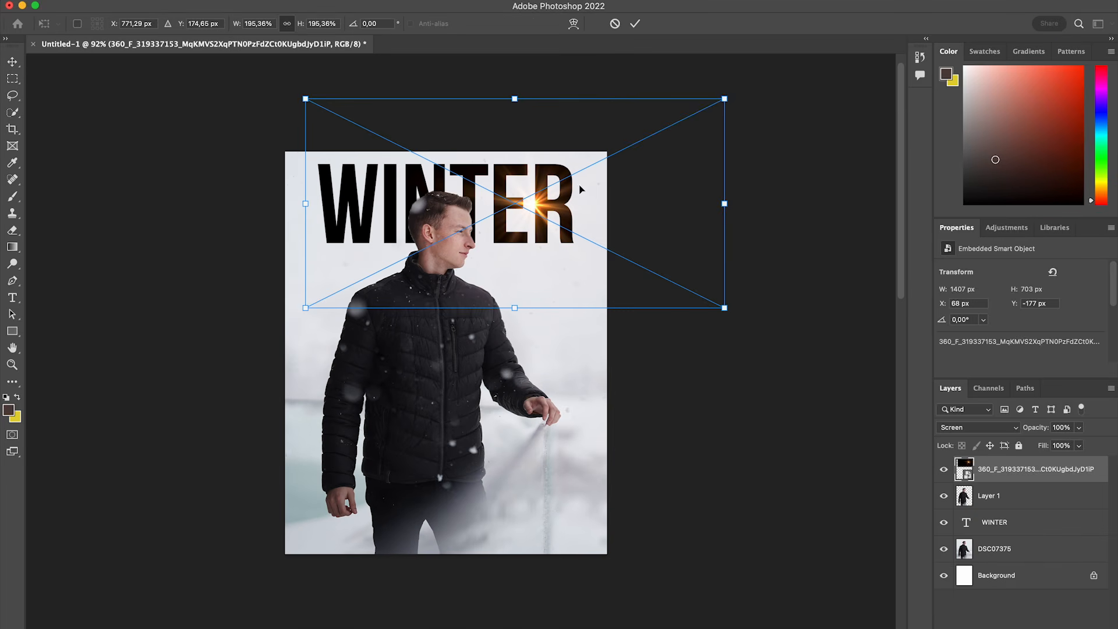
left_click_drag(726, 100, 936, 11)
left_click_drag(623, 283, 479, 330)
scroll(479, 329, "down", 5)
scroll(479, 330, "left", 5)
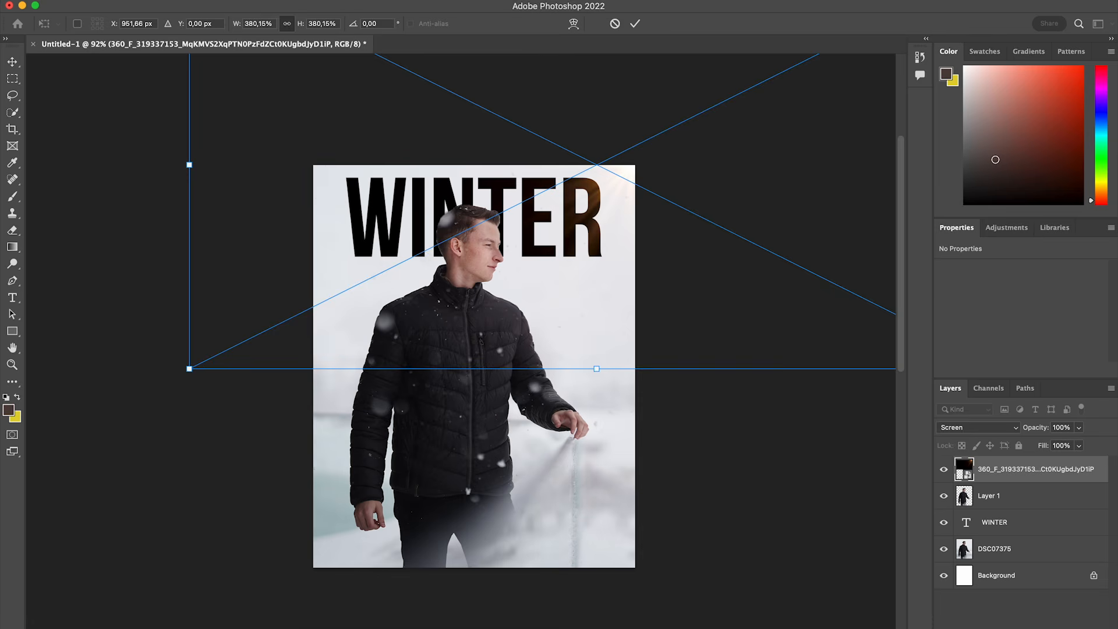
left_click(639, 23)
Place the scratches image from the Photoshop tutorial folder on the poster and set its blend mode to Screen
left_click(291, 623)
key("Down")
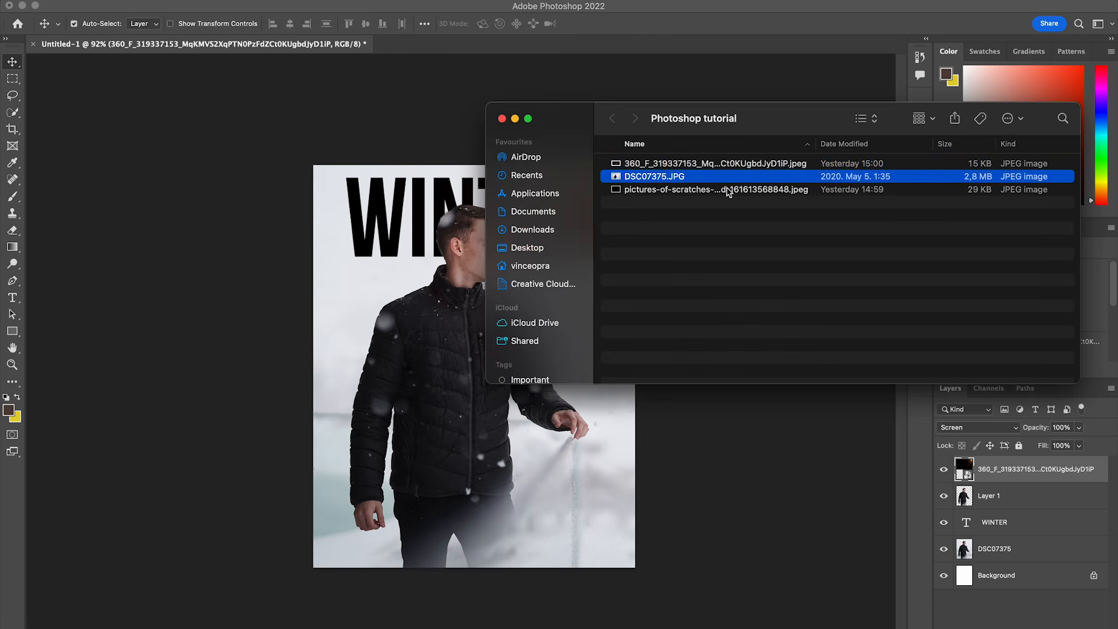
key("Down")
key("space")
key("space")
left_click_drag(724, 192, 303, 454)
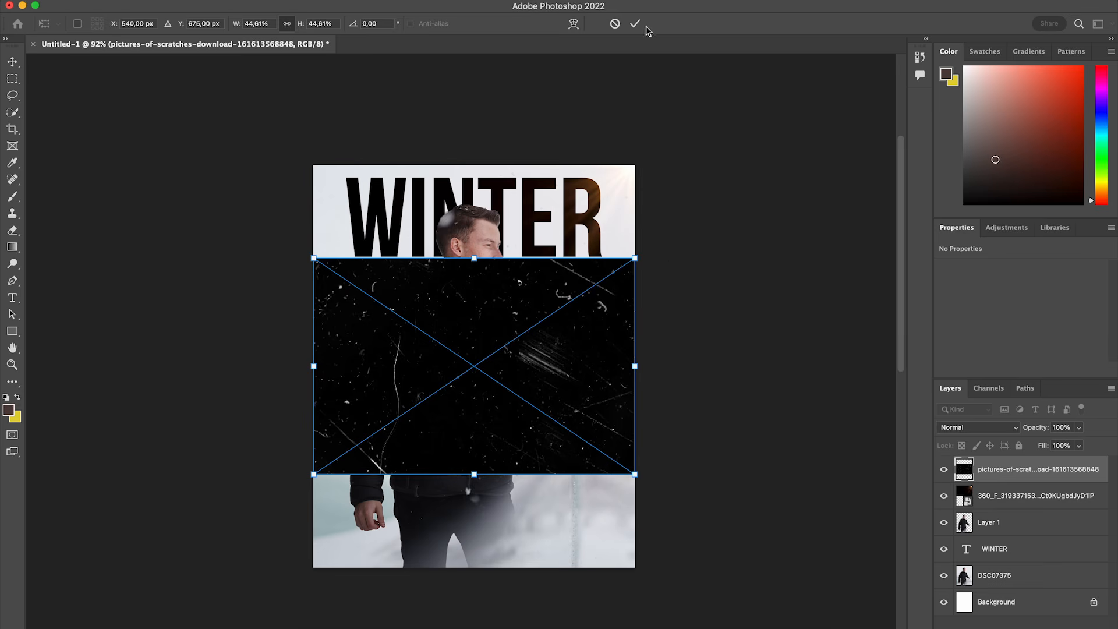
left_click(974, 427)
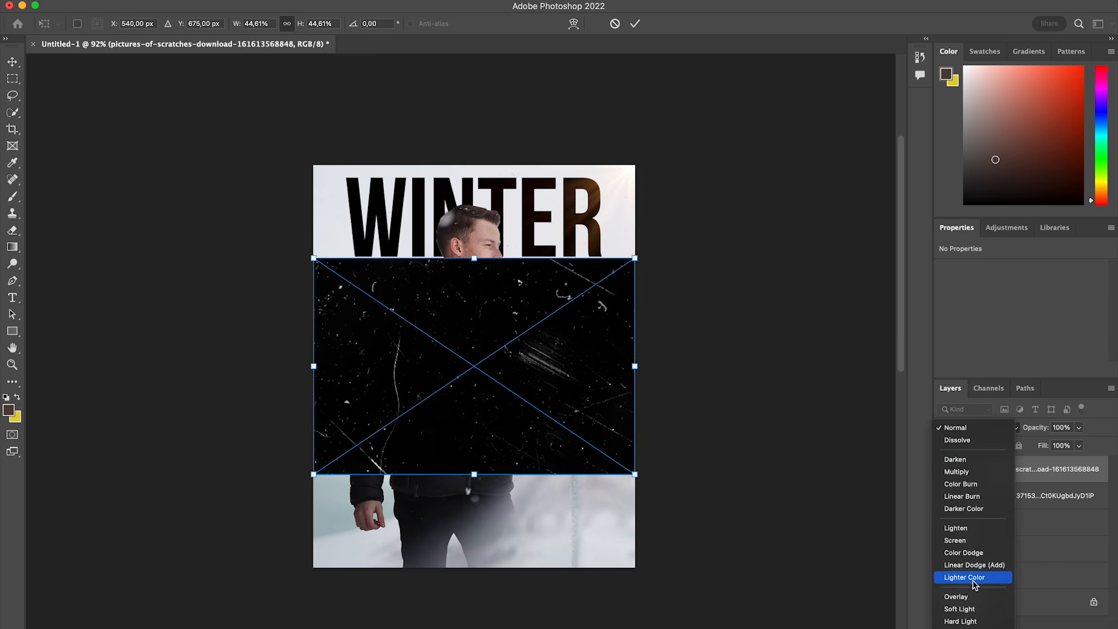
left_click(972, 535)
Enlarge the scratches image to about 2045 × 1379 px and position it over the whole poster
left_click_drag(641, 259, 858, 167)
left_click_drag(676, 269, 593, 358)
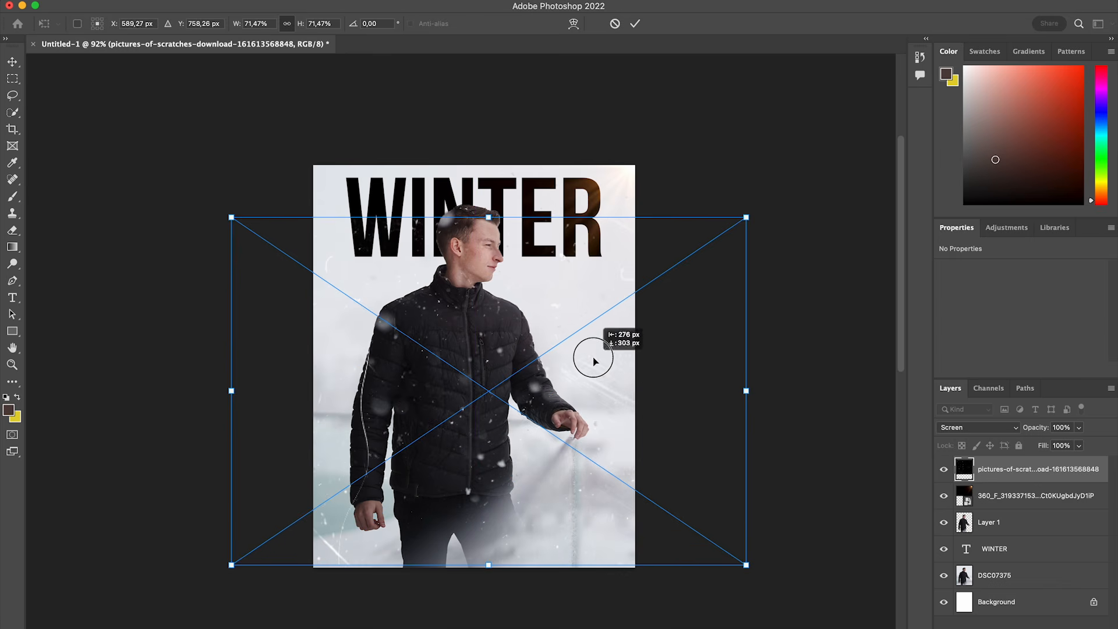
left_click_drag(745, 217, 840, 154)
left_click(634, 23)
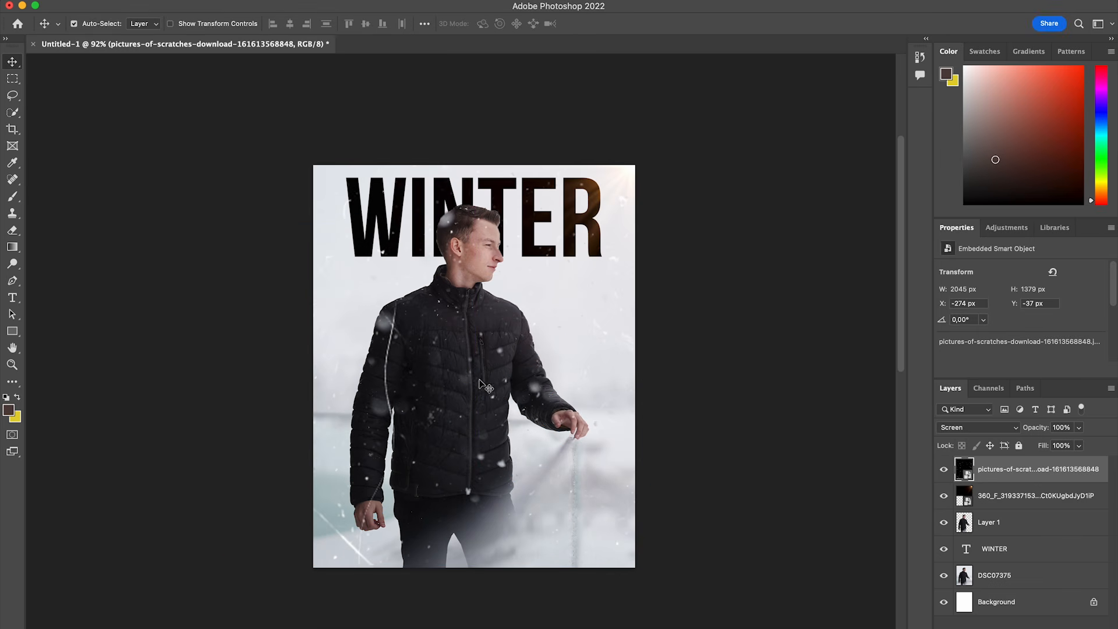
Rasterize the scratches layer and erase the scratches over the man's jacket with the Eraser tool
scroll(451, 386, "up", 3)
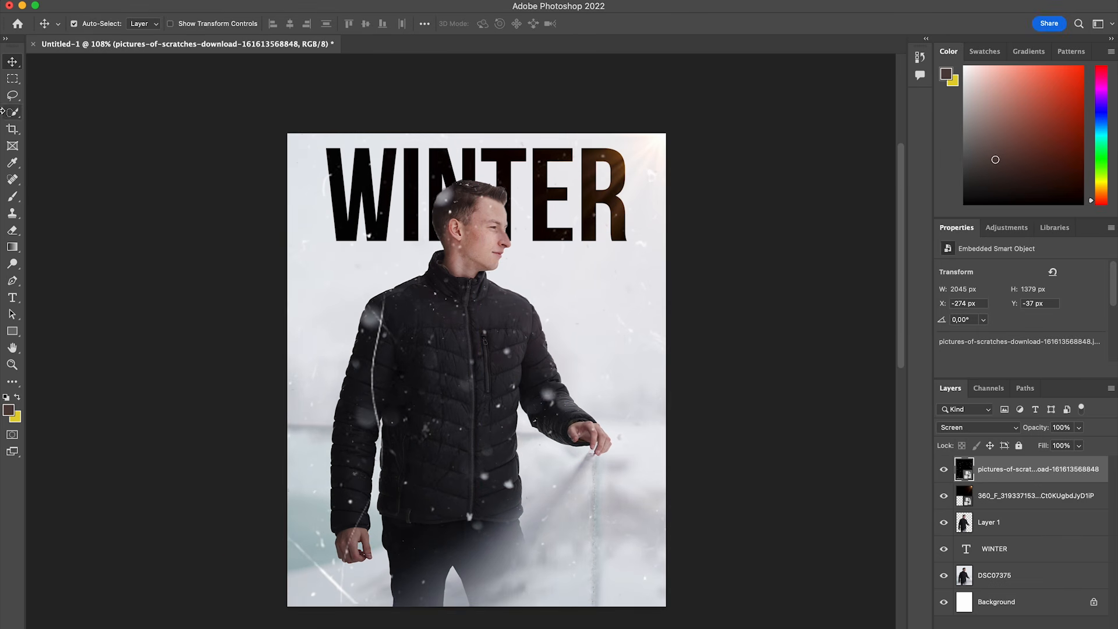
left_click(13, 231)
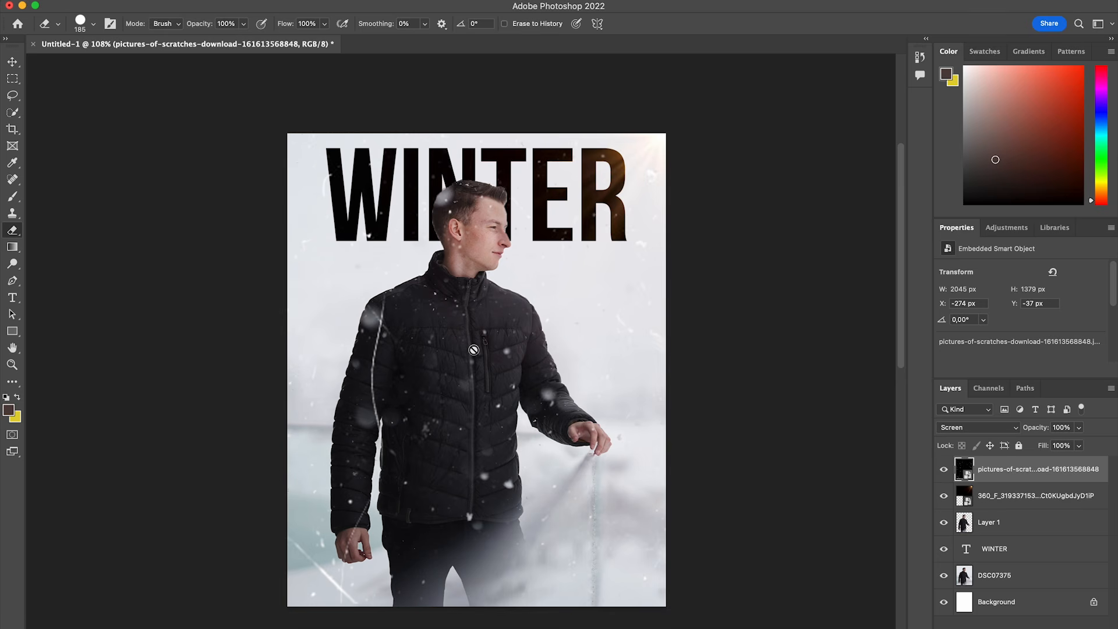
left_click(473, 349)
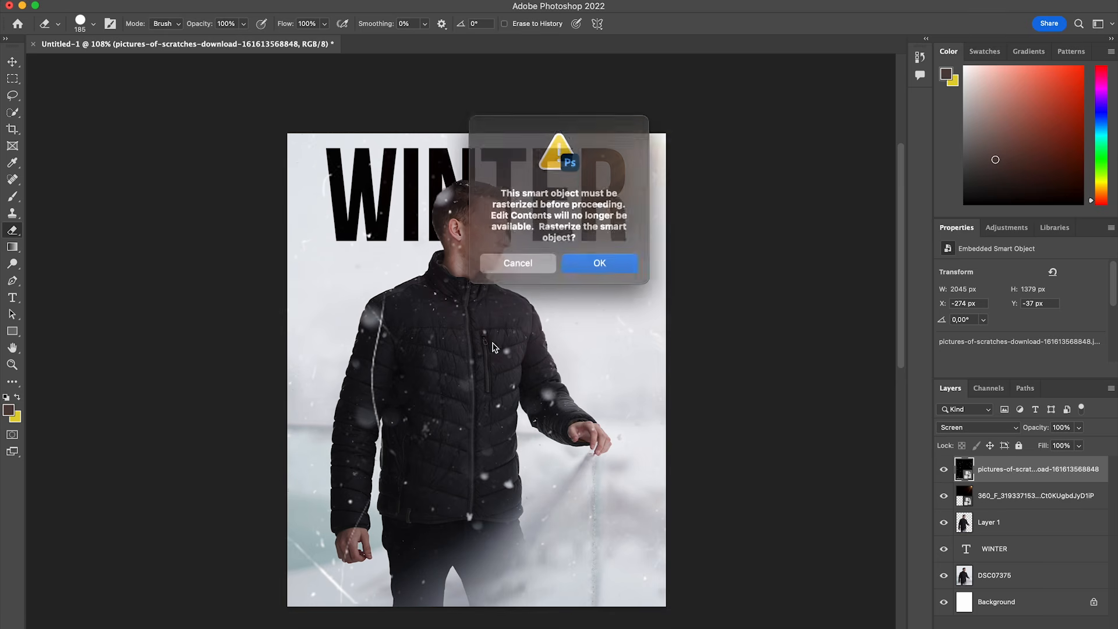
left_click(604, 264)
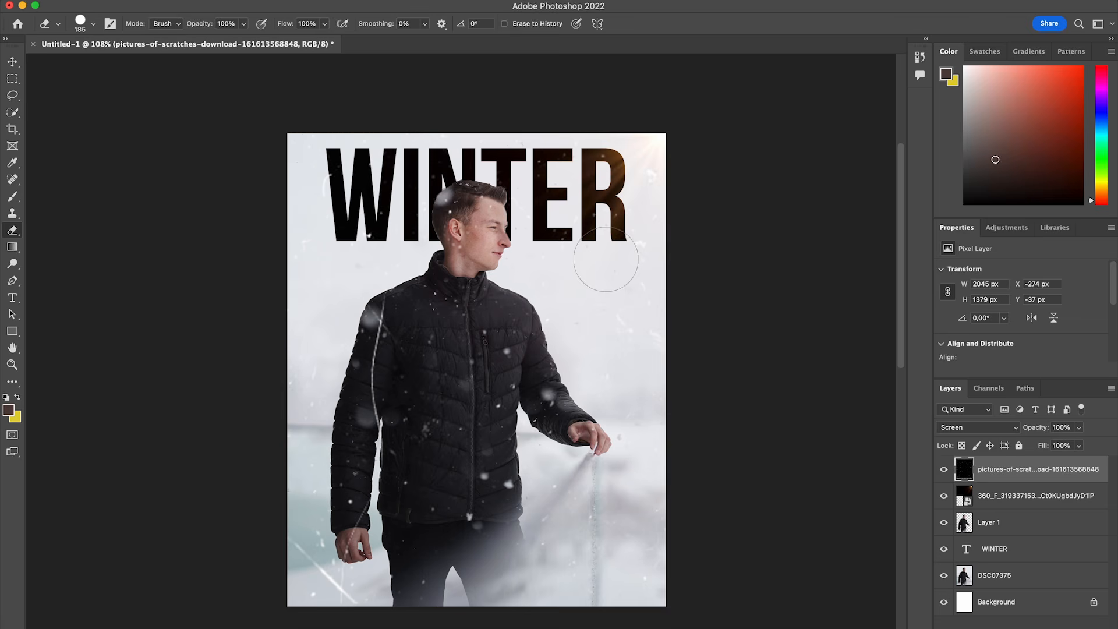
mouse_move(458, 325)
left_mouse_down()
mouse_move(450, 394)
mouse_move(473, 349)
mouse_move(402, 454)
mouse_move(410, 335)
mouse_move(406, 318)
mouse_move(388, 392)
mouse_move(390, 309)
left_mouse_up()
mouse_move(495, 432)
left_mouse_down()
mouse_move(544, 398)
mouse_move(501, 347)
left_mouse_up()
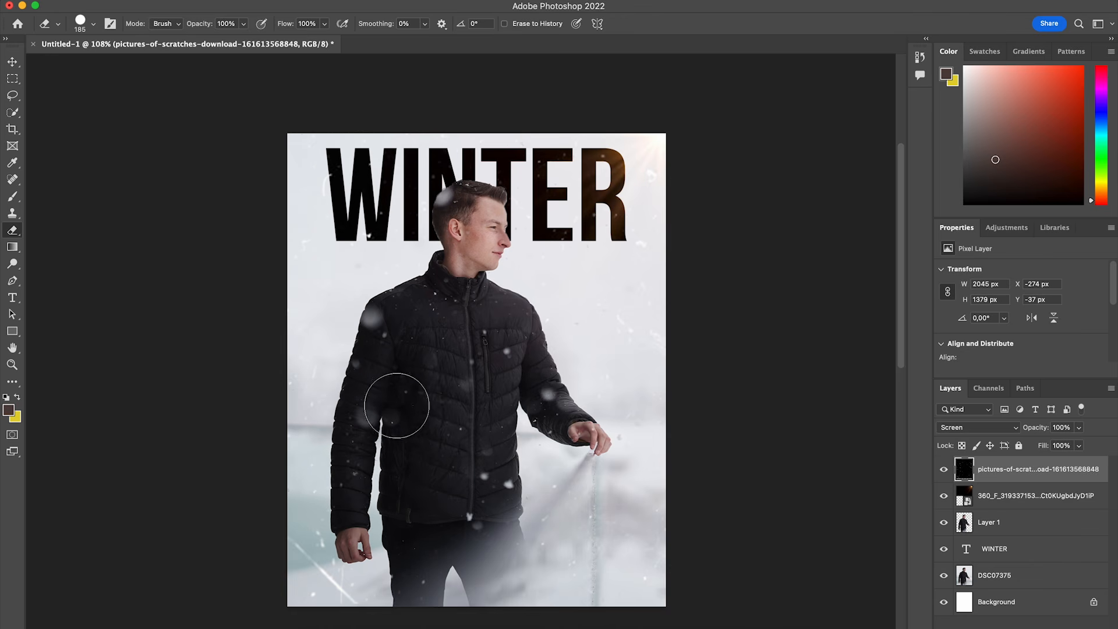
scroll(556, 367, "down", 4)
scroll(555, 366, "up", 4)
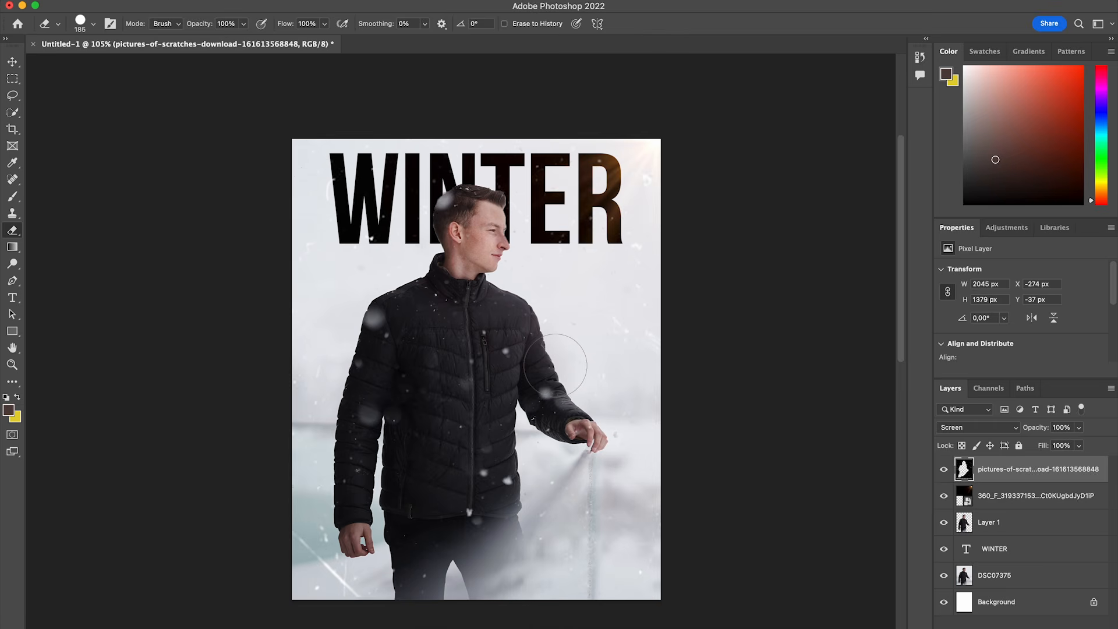
scroll(555, 365, "up", 2)
scroll(601, 416, "down", 1)
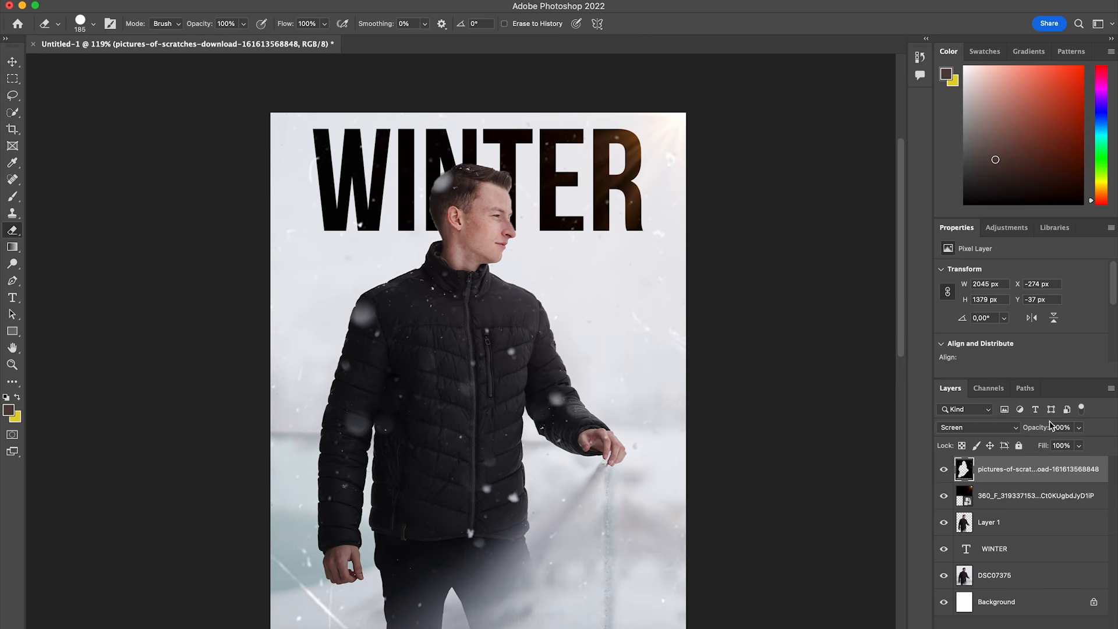
Preview other blend modes on the scratches layer, such as Linear Dodge (Add), and keep Screen
left_click(980, 429)
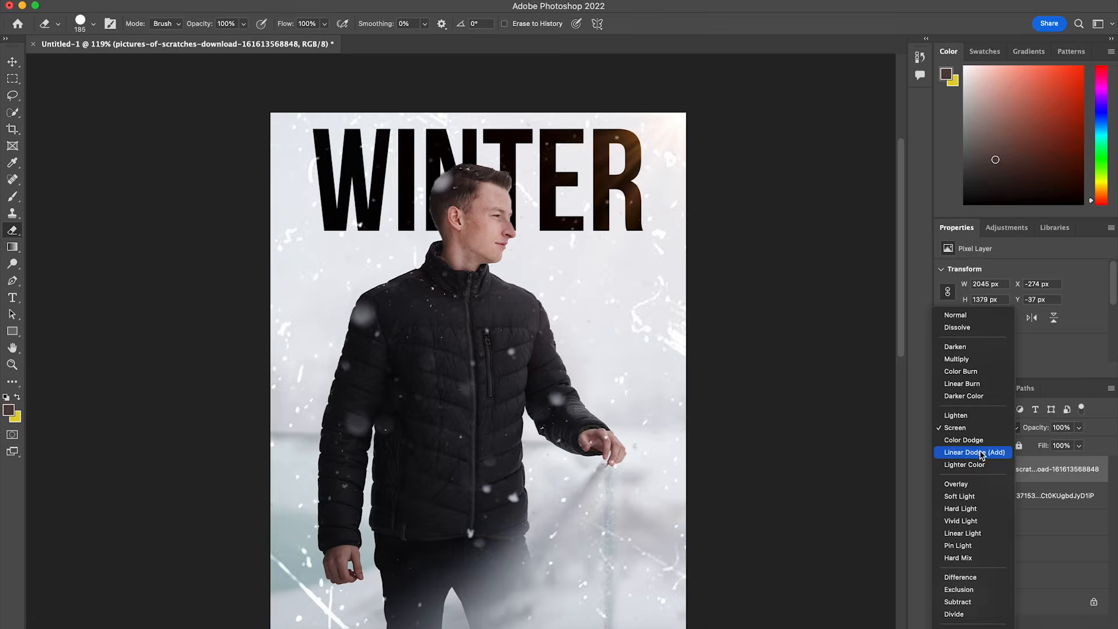
left_click(980, 431)
left_click(980, 429)
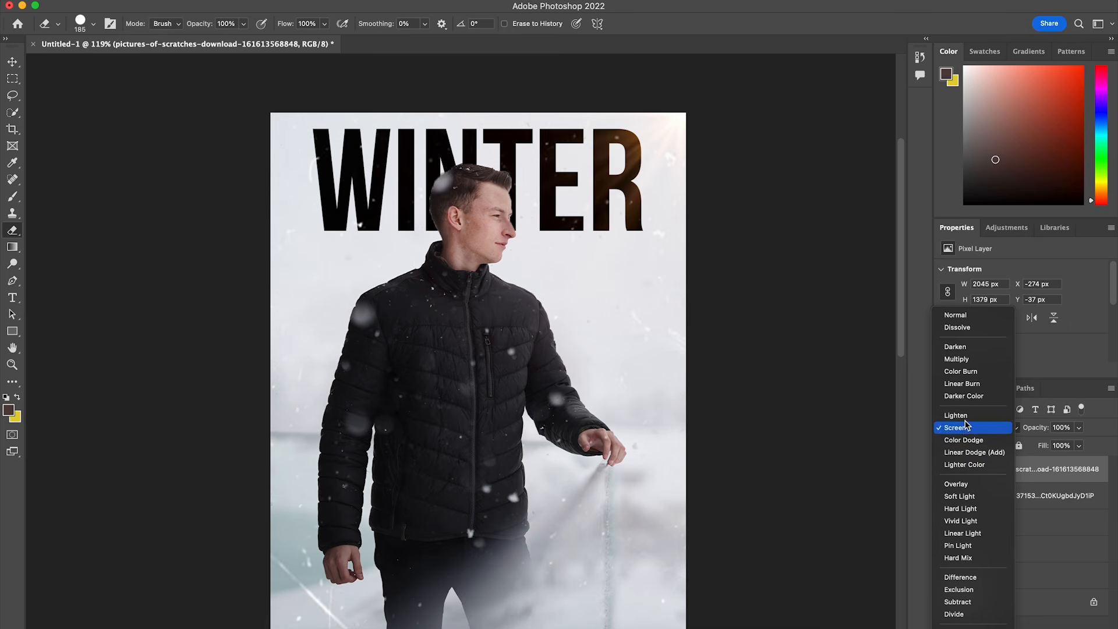
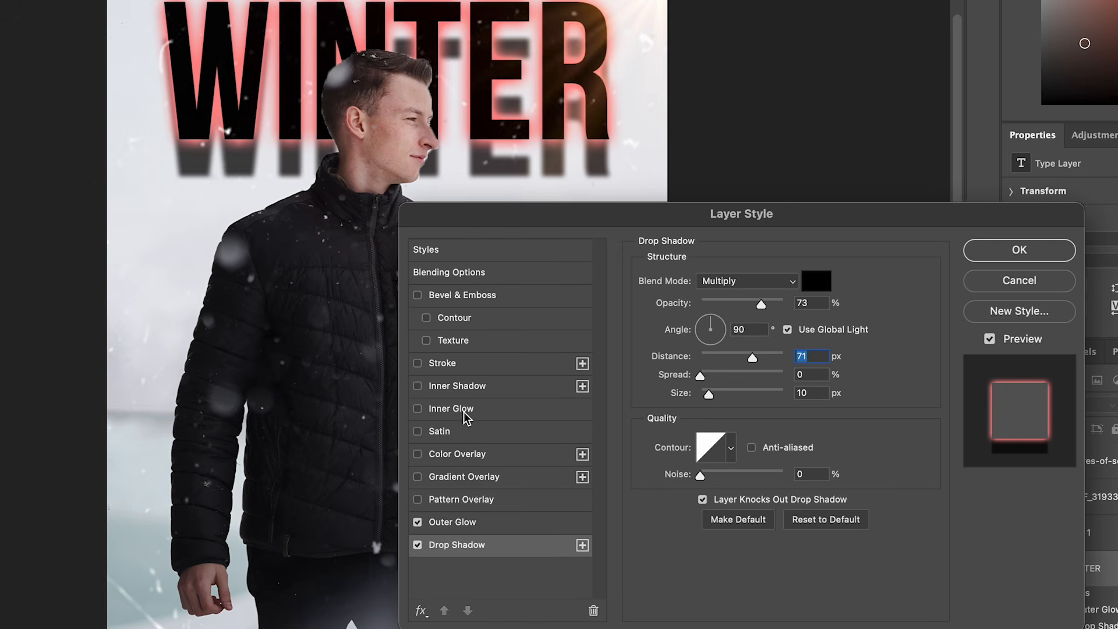
Turn off Drop Shadow and Outer Glow on the WINTER text, and replace a trial Pattern Overlay with a Stroke
left_click(466, 499)
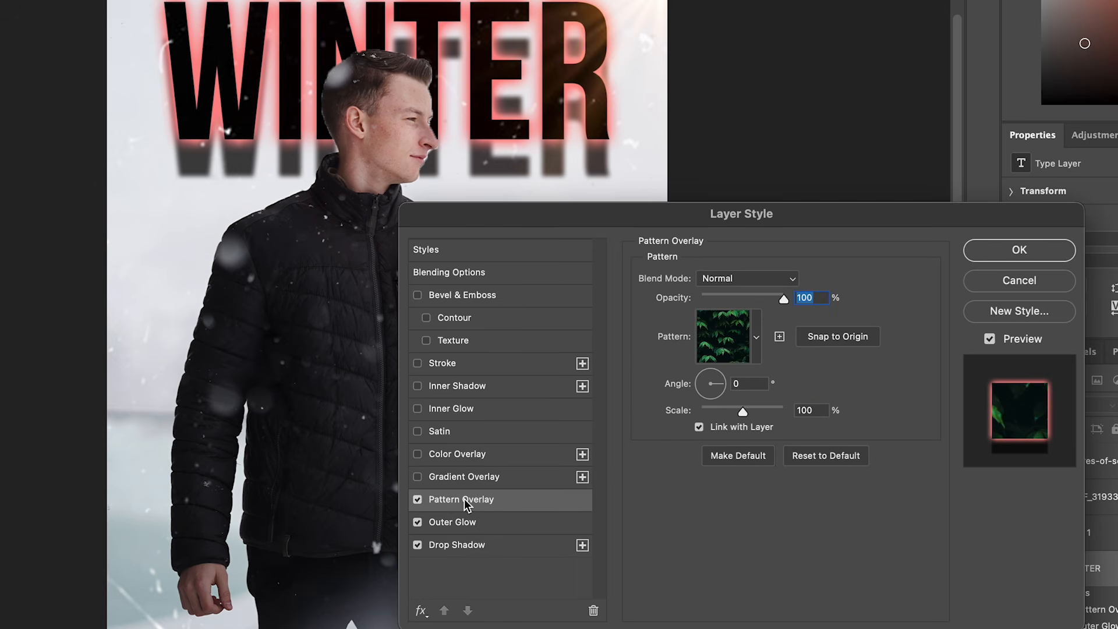
left_click(417, 545)
left_click(417, 522)
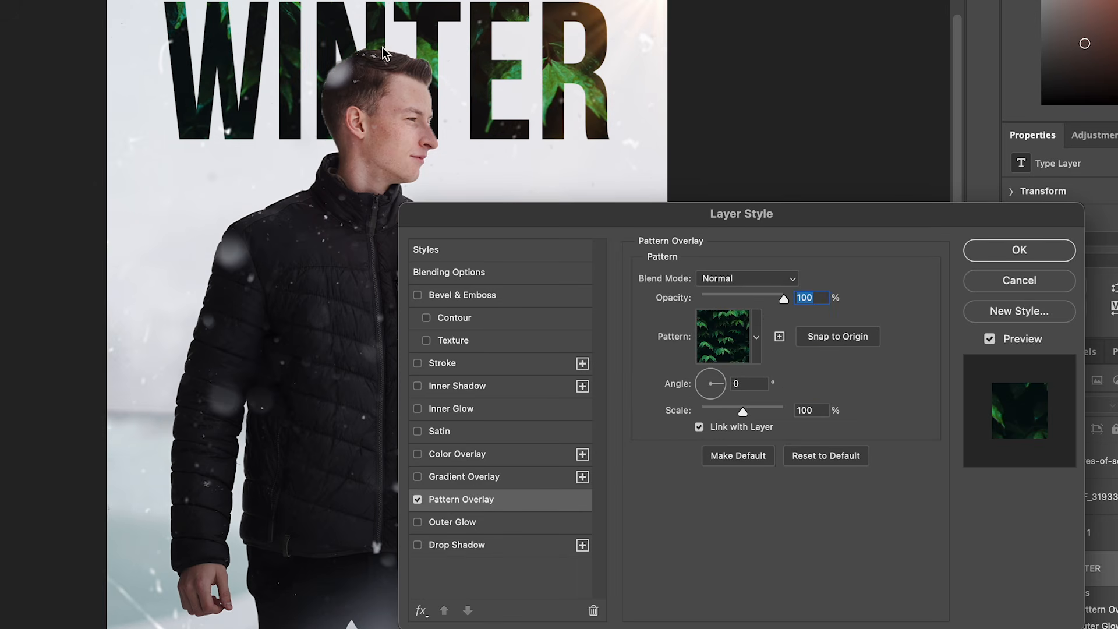
left_click(418, 362)
left_click(417, 499)
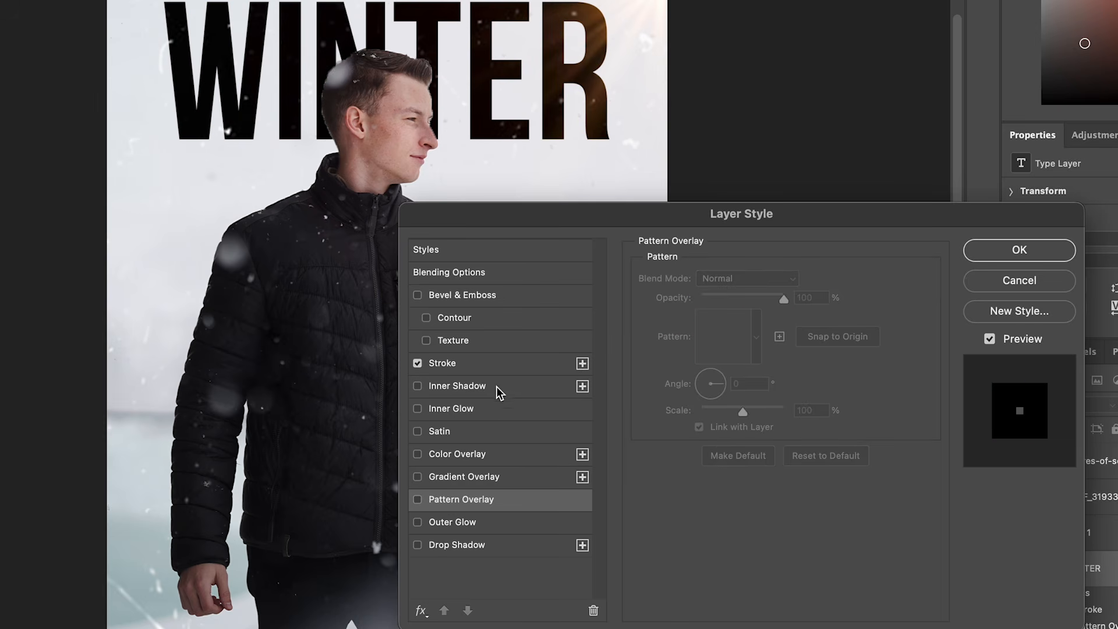
Try a white stroke on the WINTER text, first at 6 px and then slightly thicker
left_click(497, 360)
left_click_drag(745, 279, 705, 277)
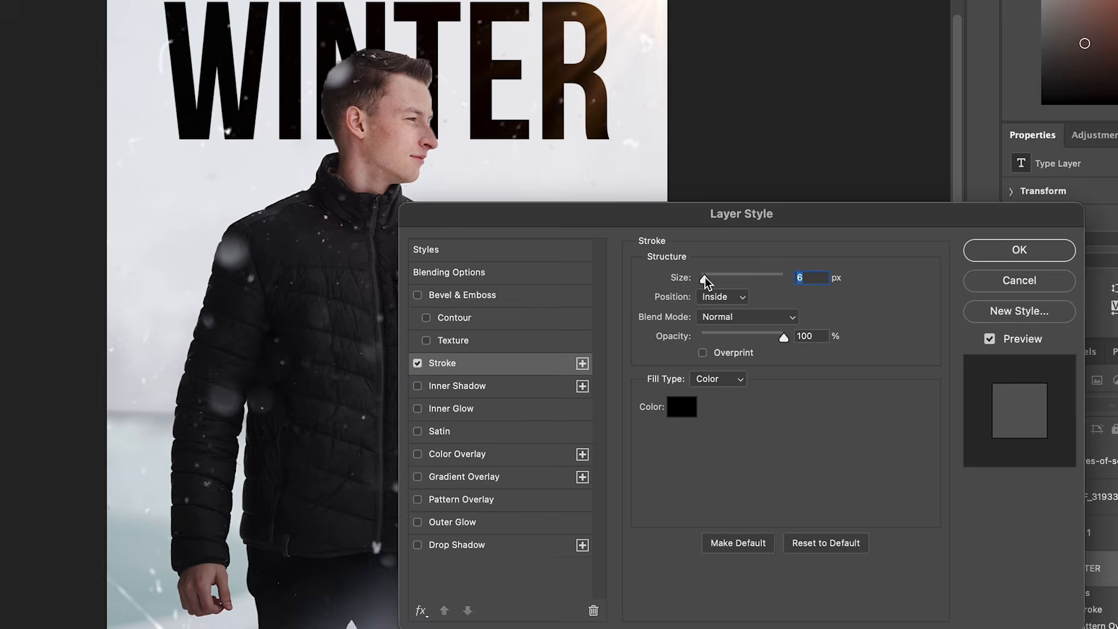
left_click(681, 406)
left_click(542, 222)
left_click_drag(542, 223, 365, 109)
left_click(762, 101)
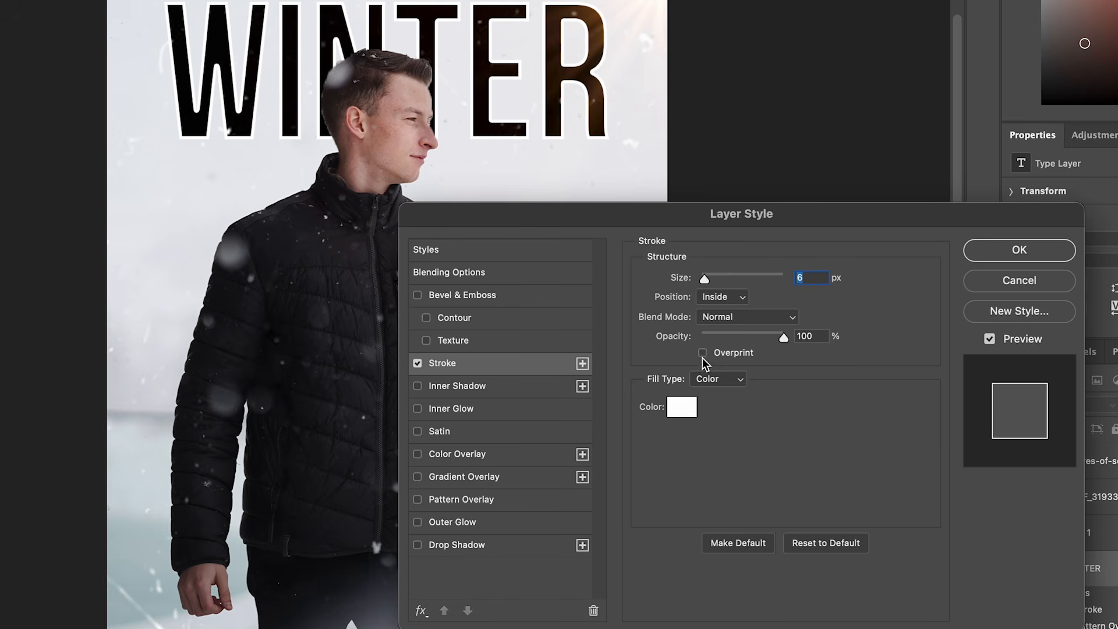
left_click_drag(701, 276, 707, 274)
Turn off the stroke, preview Bevel & Emboss with Texture on the WINTER text, and turn both off again
left_click(425, 340)
left_click(421, 372)
left_click(416, 363)
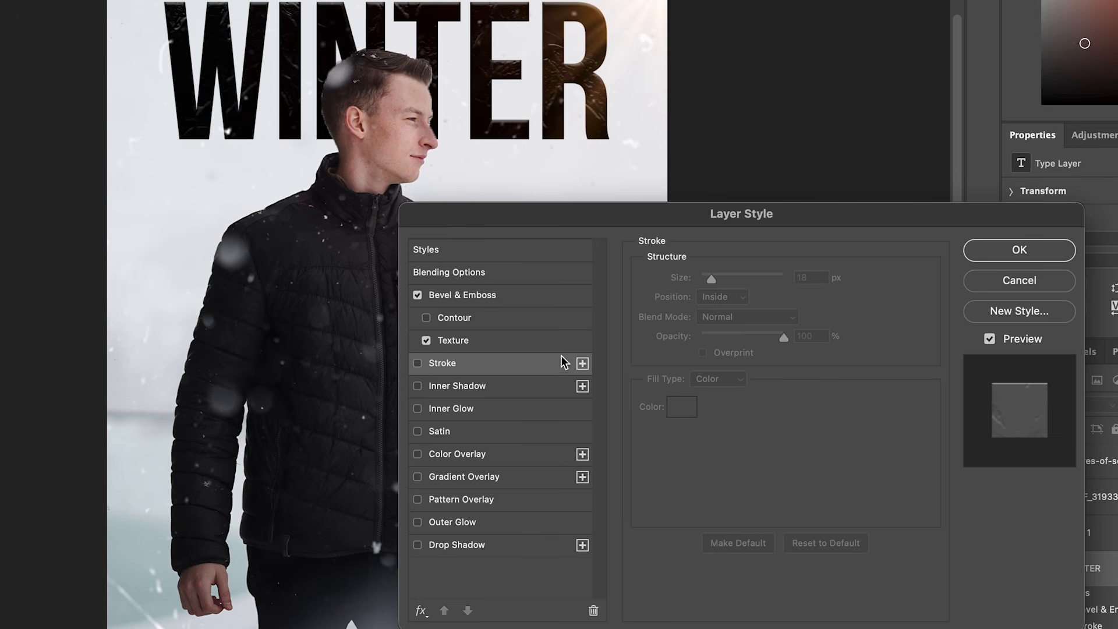
left_click(426, 340)
left_click(417, 294)
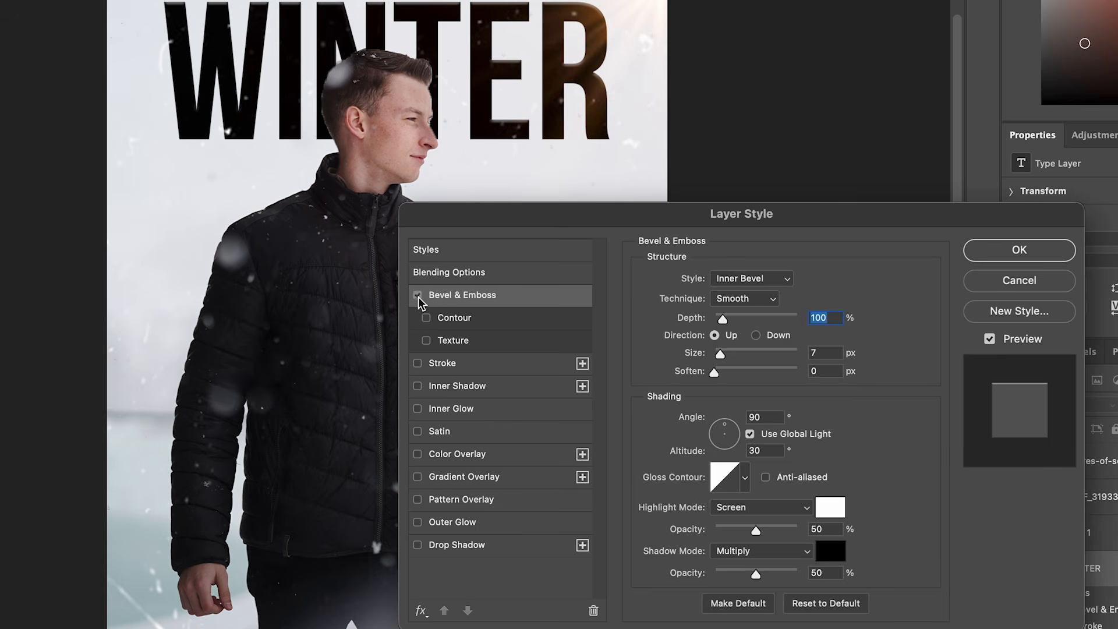
left_click_drag(823, 229, 744, 189)
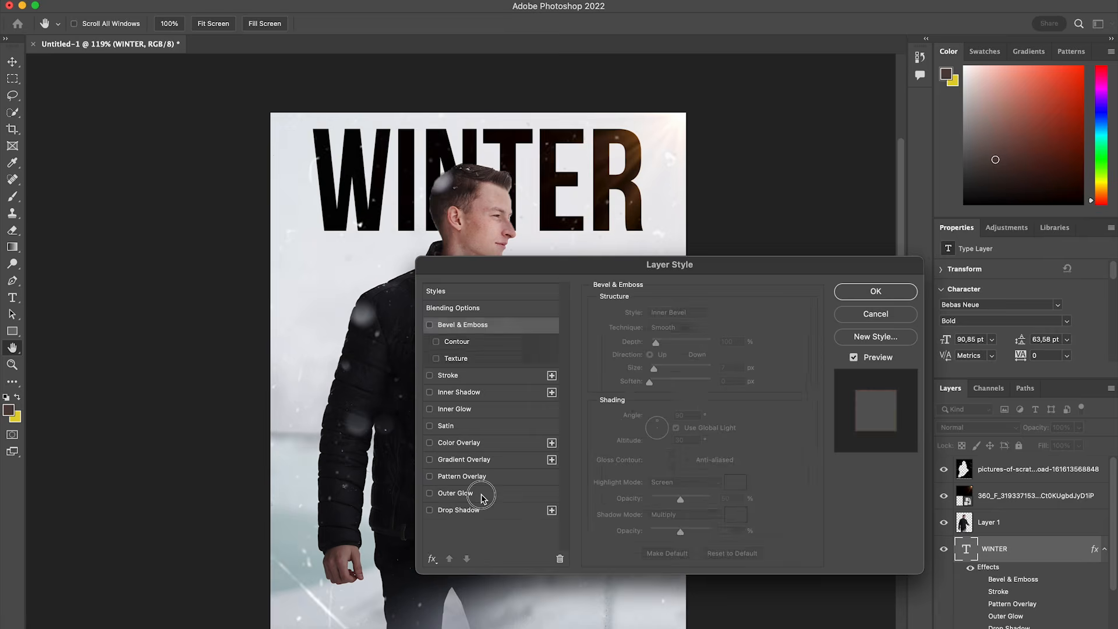
Enable Outer Glow on the WINTER text, set its colour to light blue 89c9ff, and apply the layer style
left_click(481, 496)
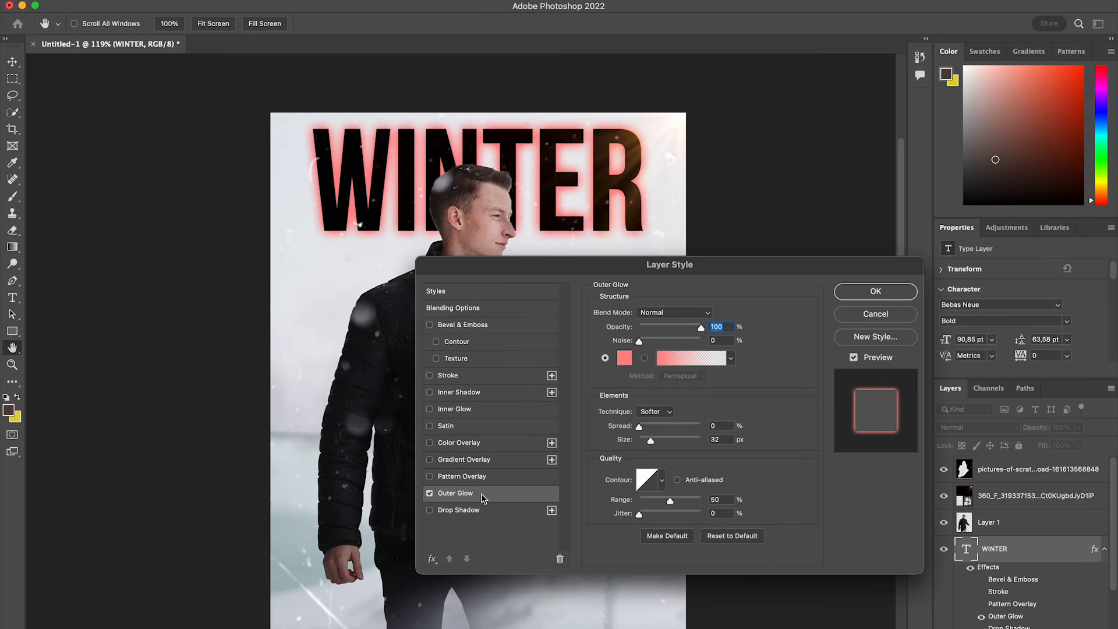
left_click(619, 362)
left_click(640, 279)
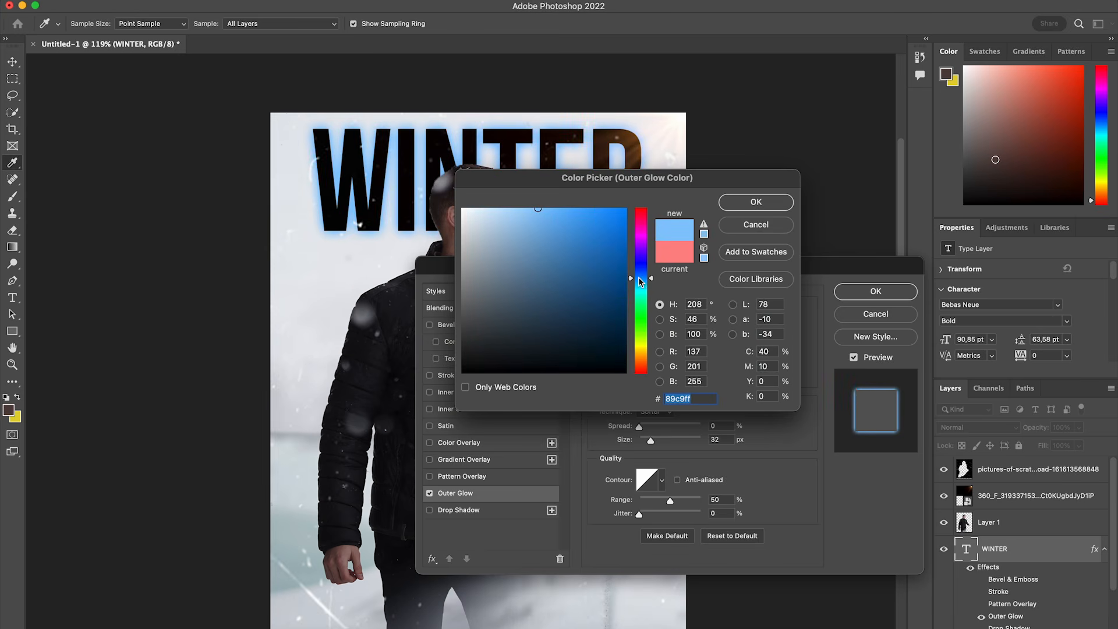
left_click(750, 201)
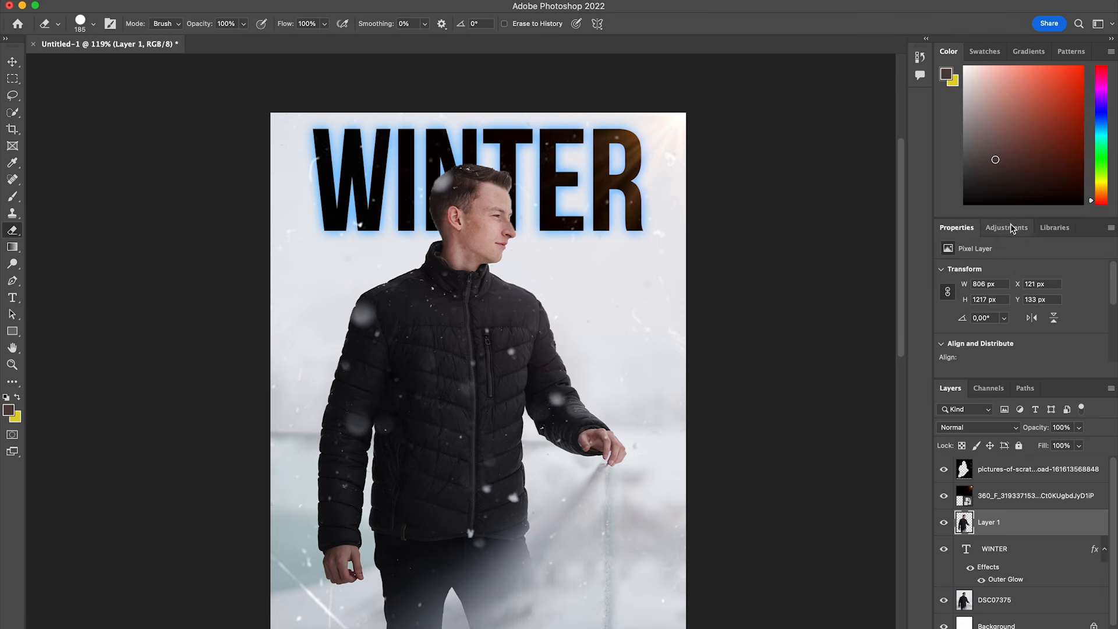
Add a Curves adjustment above Layer 1 and shape a gentle S-curve that darkens the shadows and brightens the highlights
left_click(1011, 228)
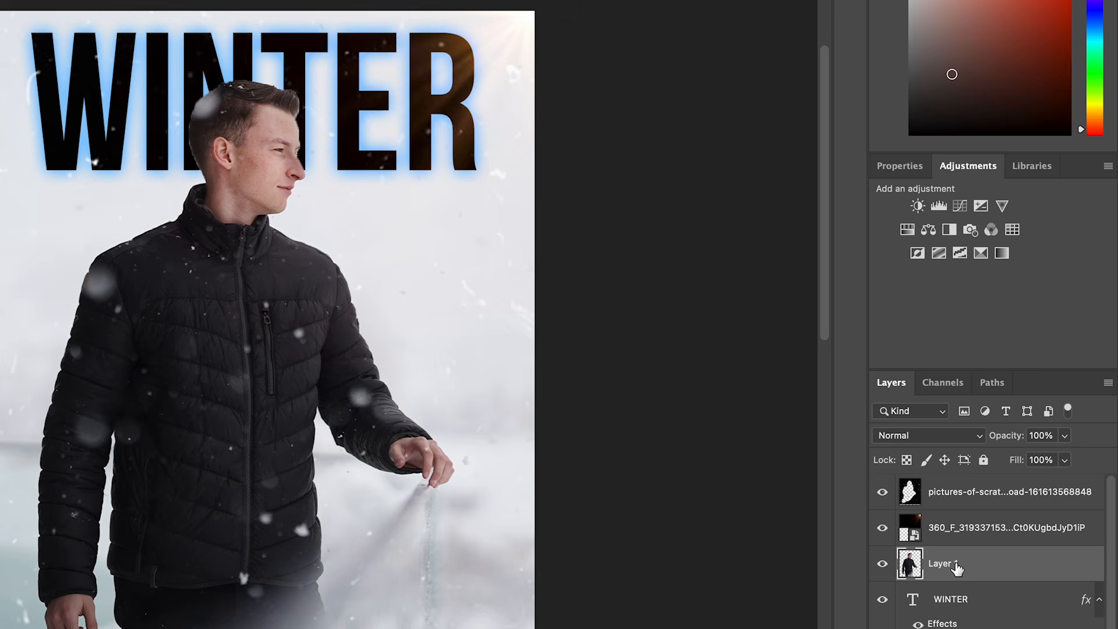
left_click(962, 204)
scroll(971, 316, "down", 2)
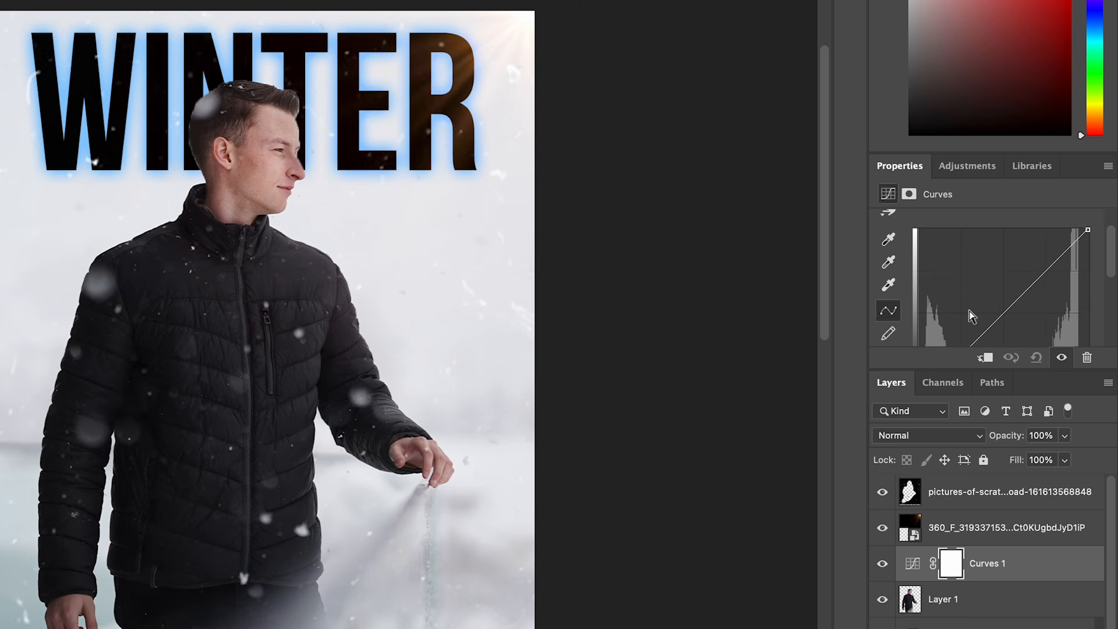
scroll(971, 316, "down", 2)
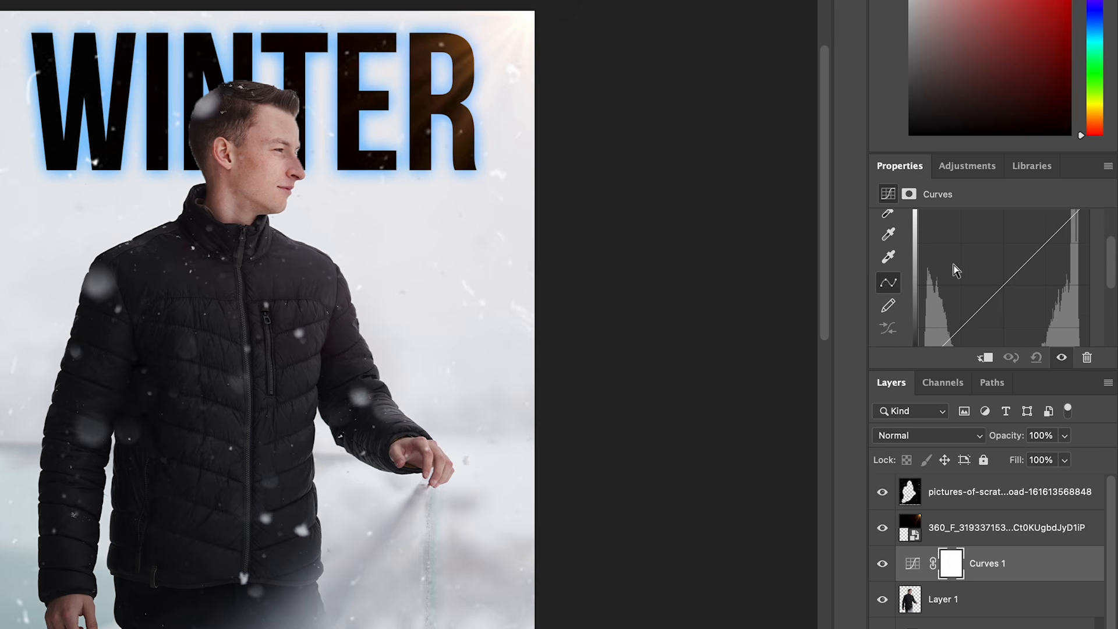
left_click_drag(977, 312, 977, 331)
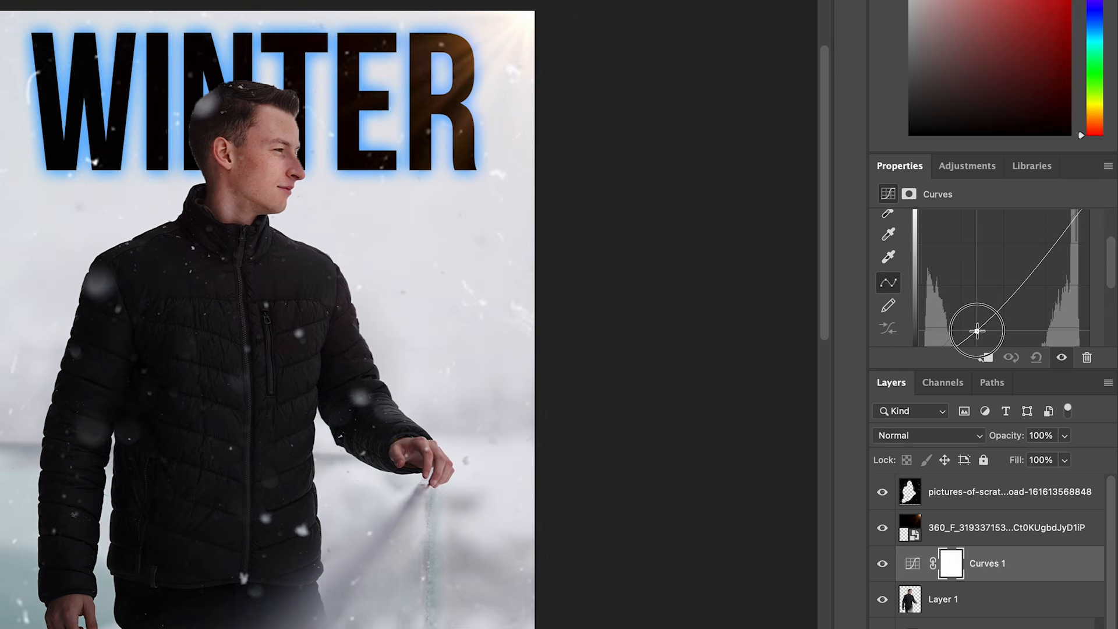
left_click_drag(1044, 243, 1050, 237)
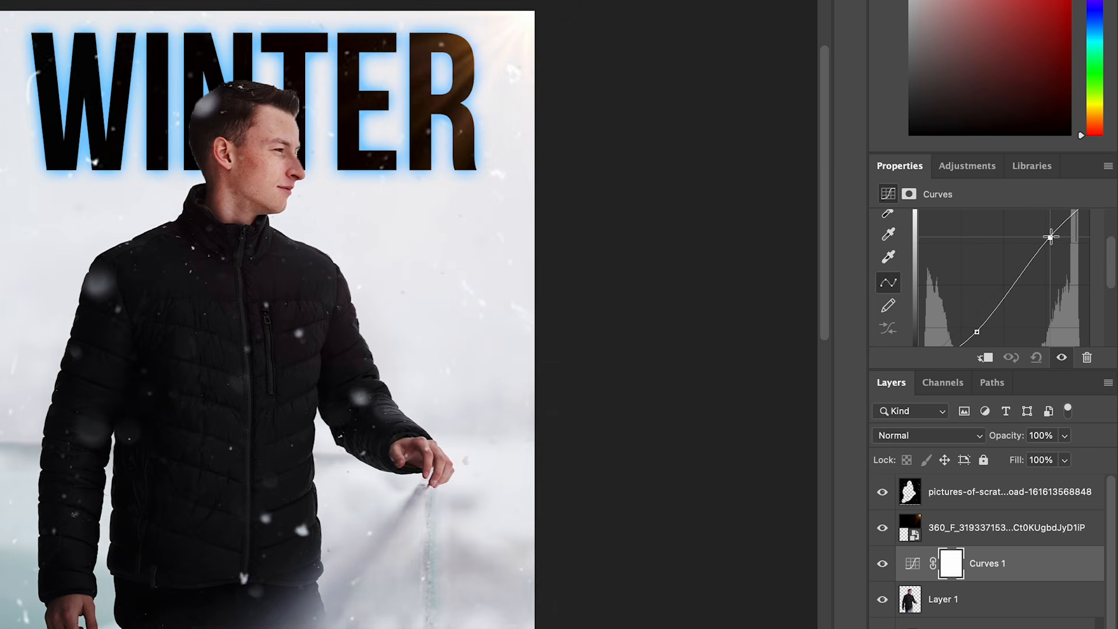
scroll(291, 148, "down", 3)
scroll(292, 148, "up", 3)
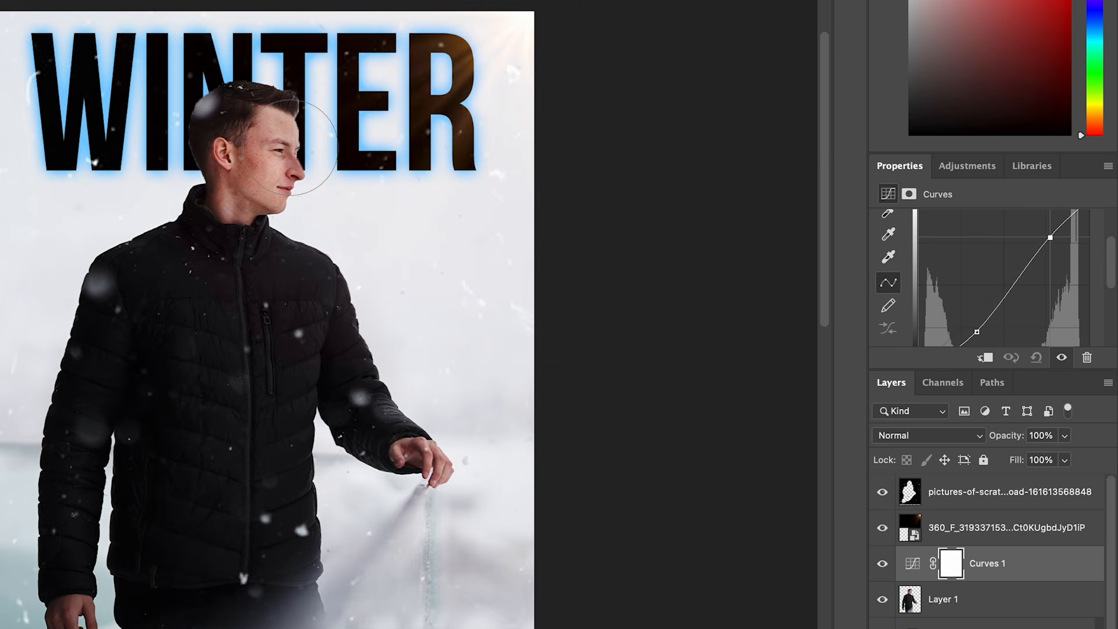
Compare the poster with and without the Curves adjustment by toggling its visibility
left_click(882, 564)
left_click(882, 563)
left_click(882, 564)
left_click(882, 564)
left_click(882, 564)
left_click(882, 564)
Create a clipping mask so the Curves 1 adjustment affects only Layer 1
scroll(990, 565, "down", 2)
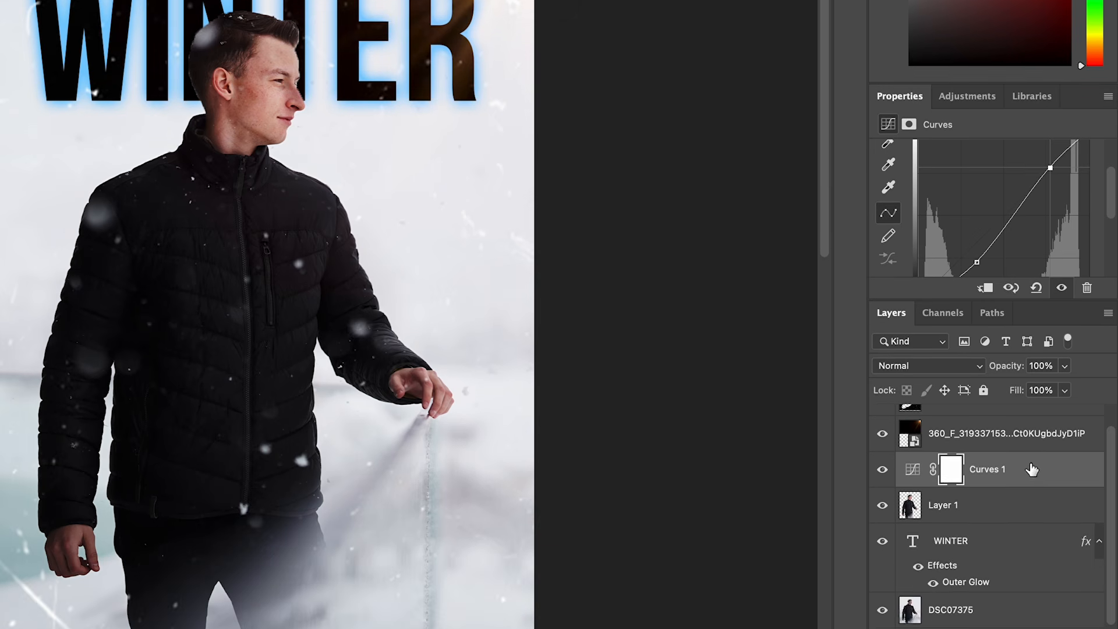
right_click(1030, 532)
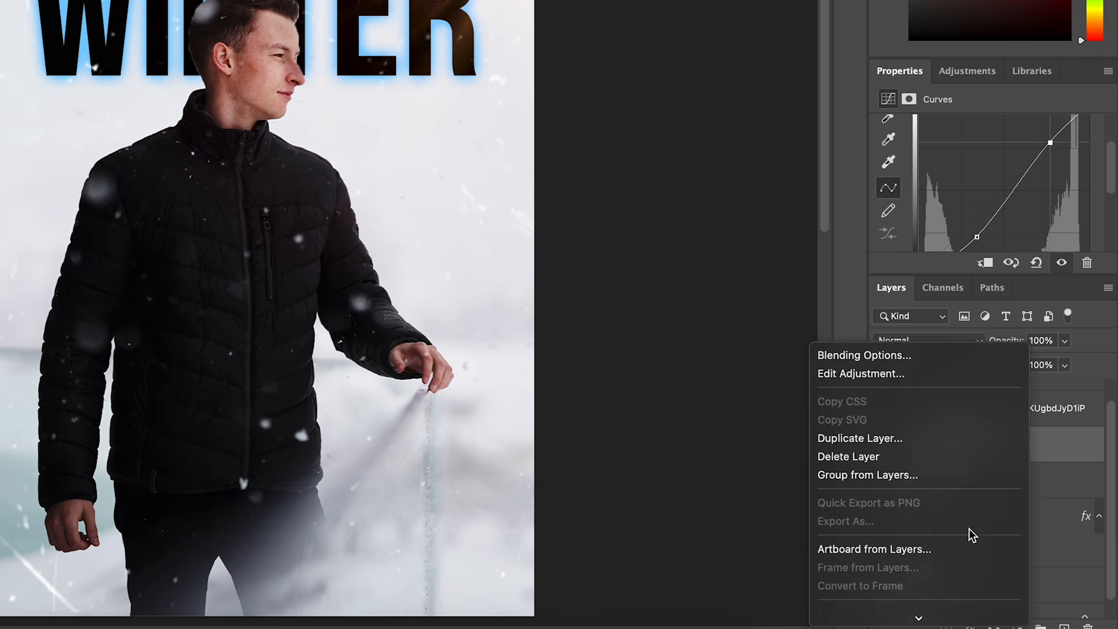
scroll(969, 529, "down", 3)
scroll(868, 583, "down", 4)
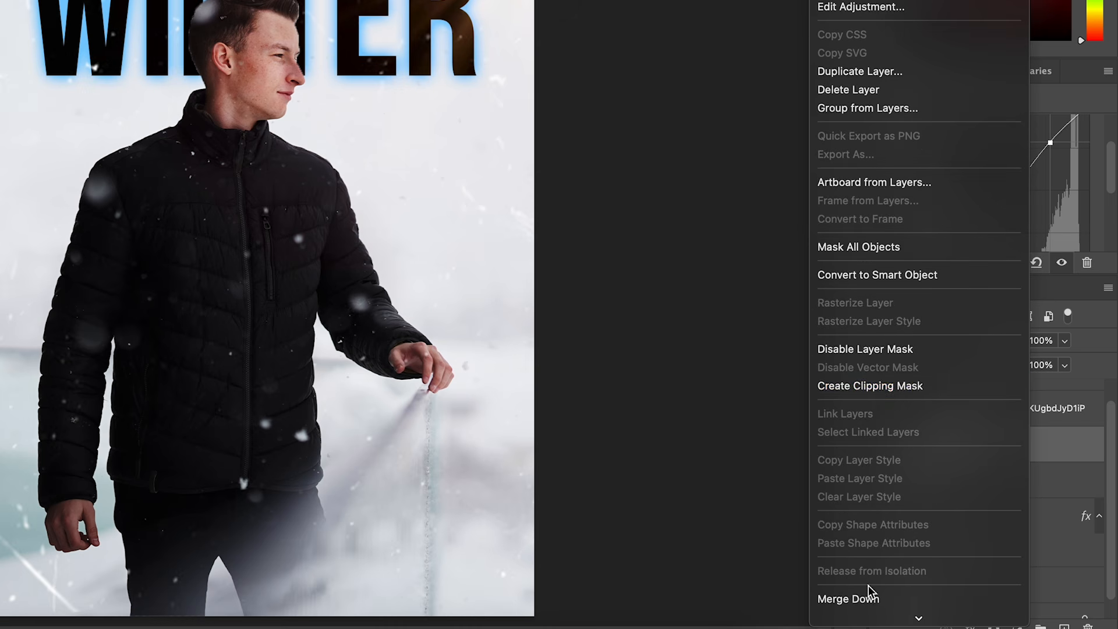
left_click(938, 386)
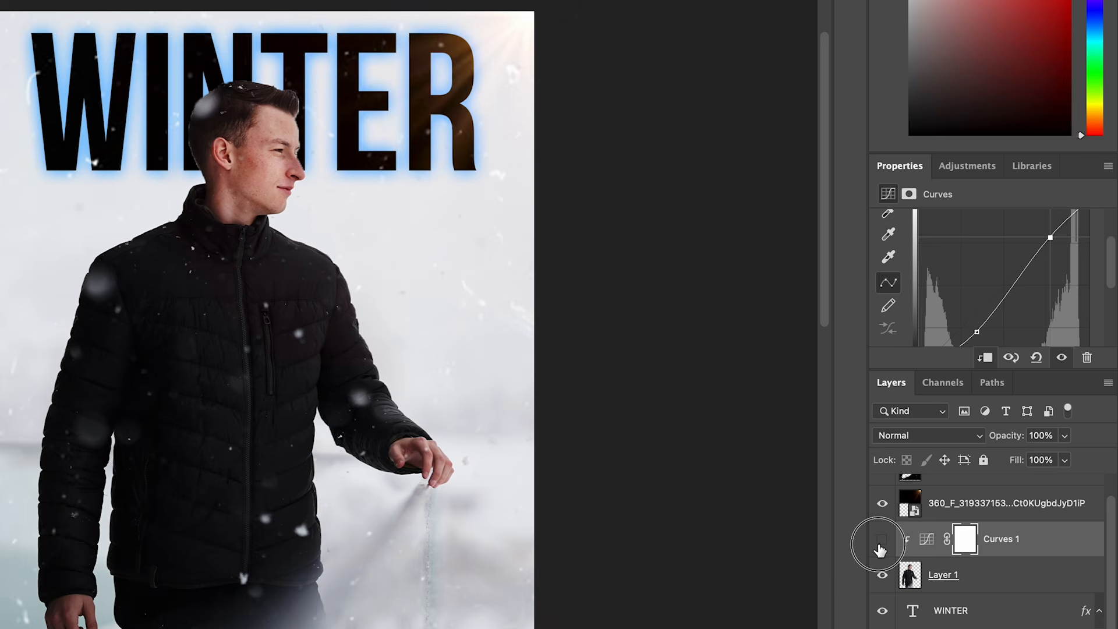
Toggle the visibility of the clipped Curves 1 layer to compare its effect on the man only
left_click(881, 544)
left_click(880, 543)
left_click(880, 542)
left_click(881, 544)
left_click(881, 544)
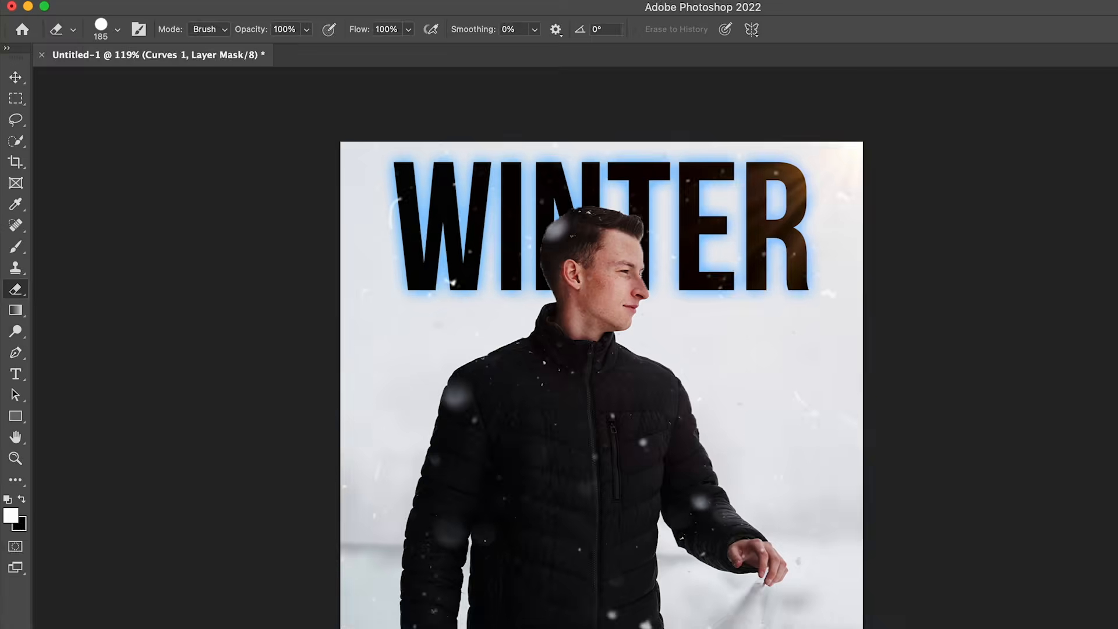
Start saving a copy of the poster on the computer, in the Desktop folder under the name pic
left_click(93, 0)
left_click(93, 0)
left_click(93, 0)
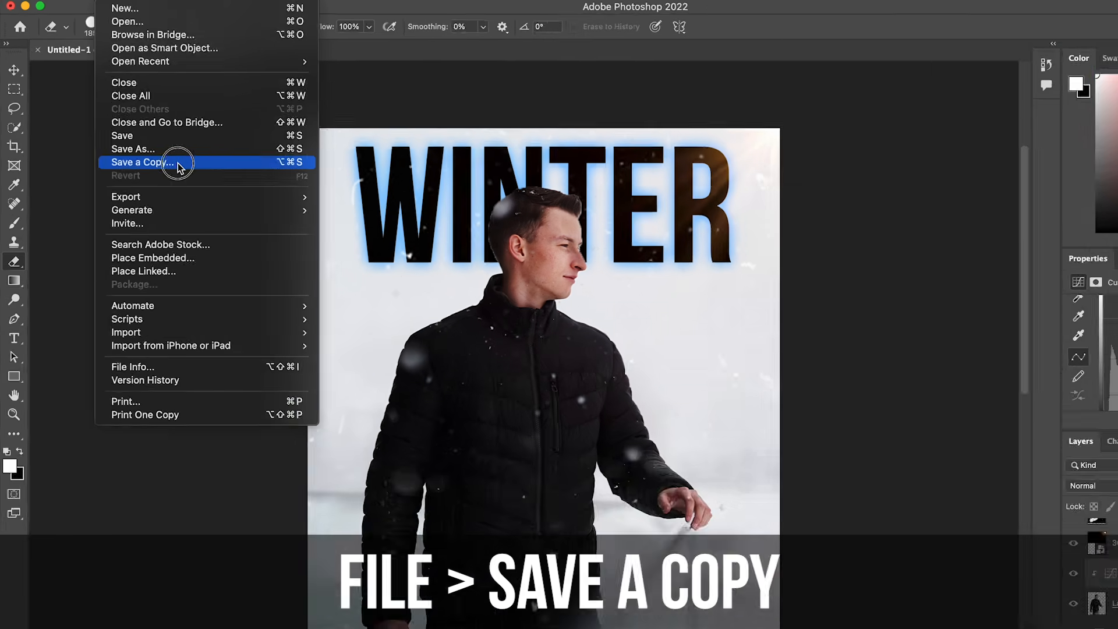
left_click(211, 193)
left_click(379, 492)
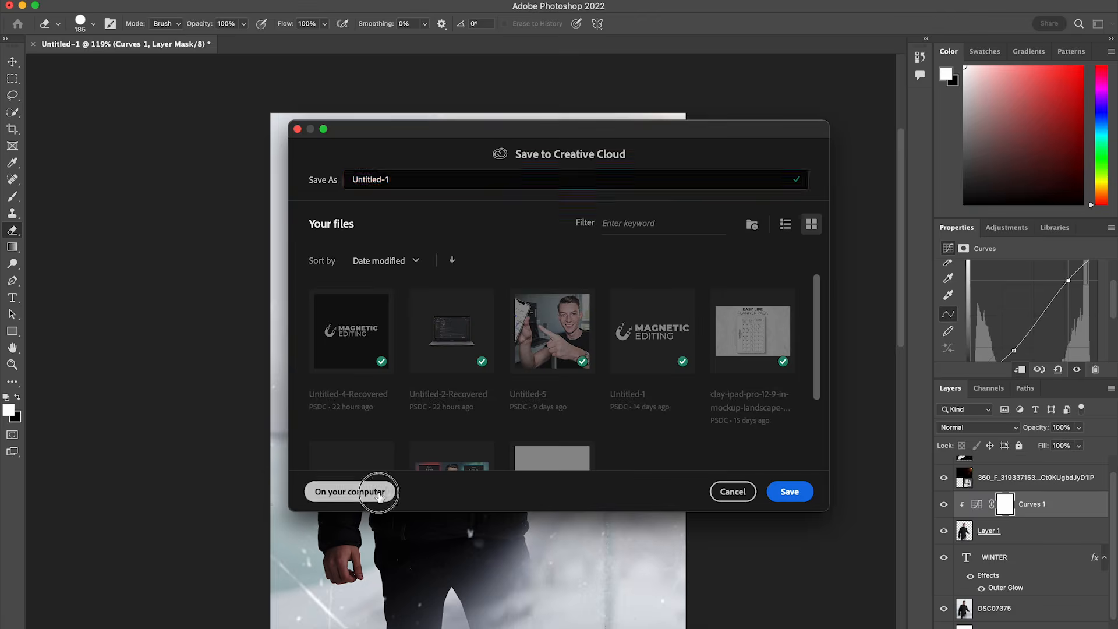
left_click(633, 407)
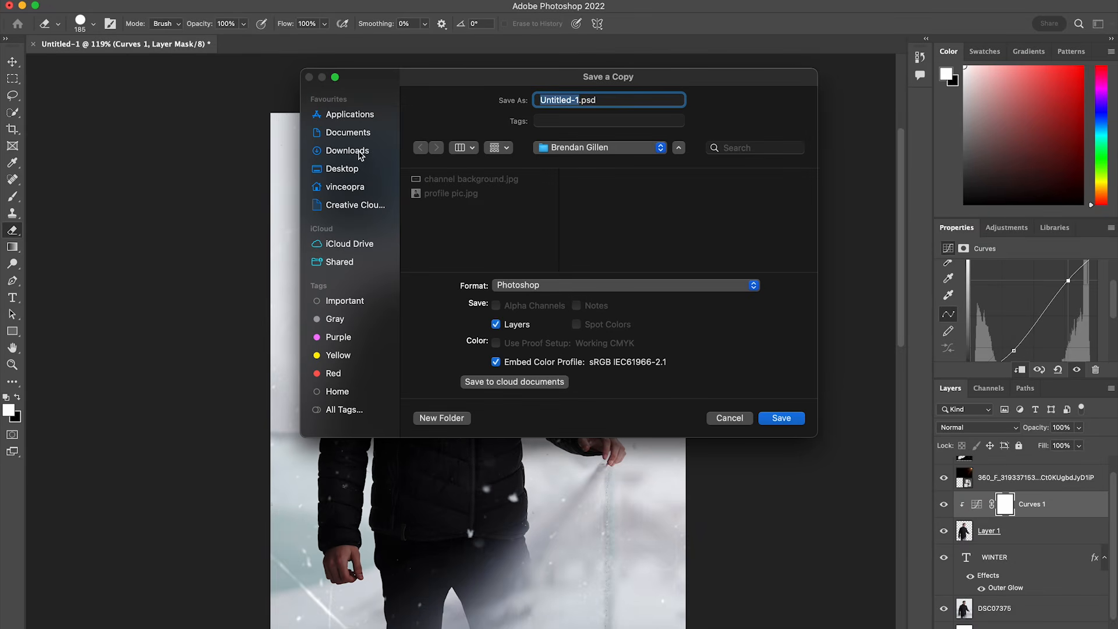
left_click(358, 168)
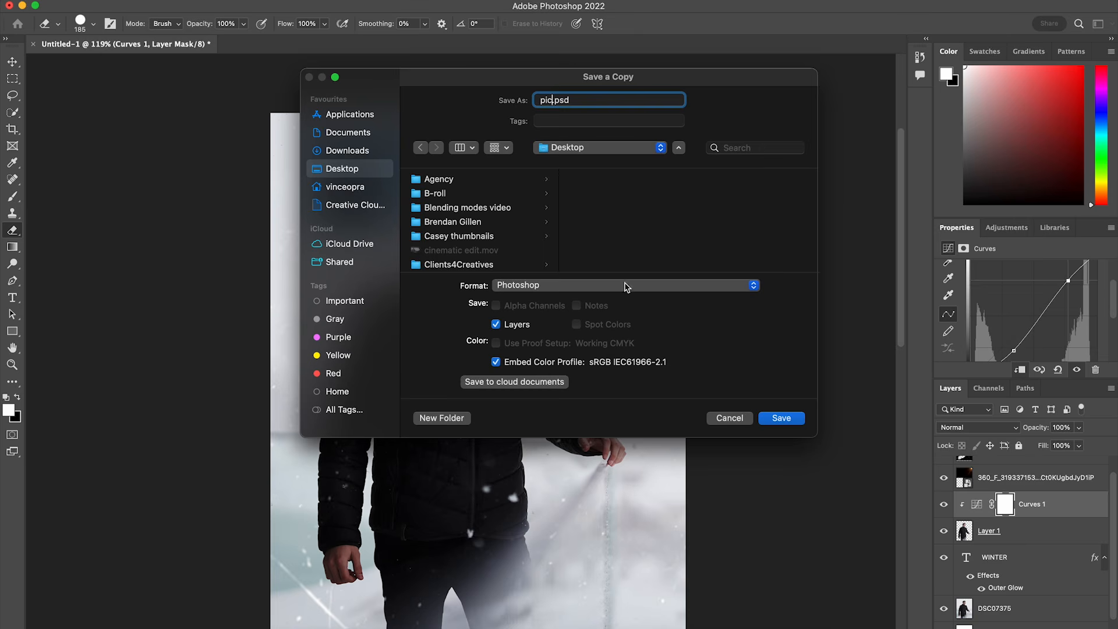
Set the copy's format to JPEG and save it at Maximum quality 12
left_click(597, 290)
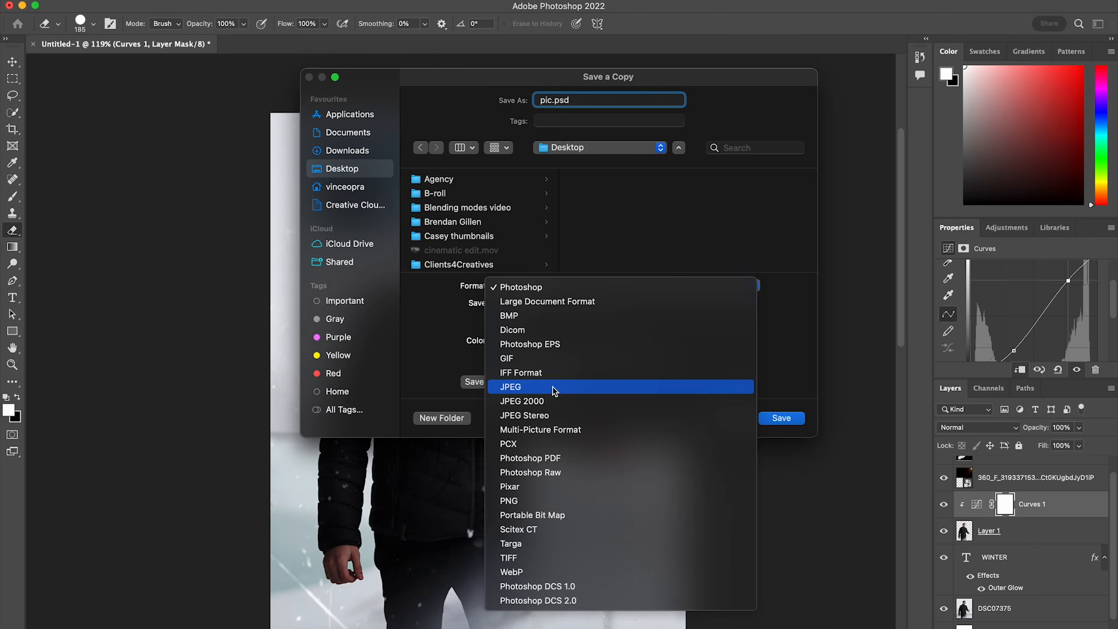
left_click(553, 389)
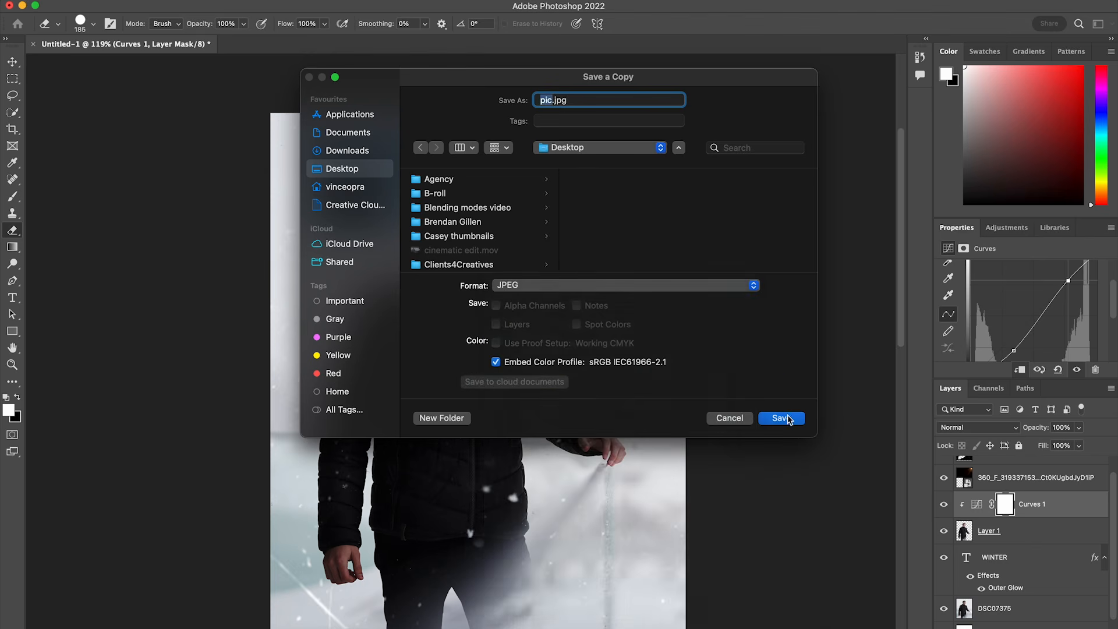
left_click(794, 423)
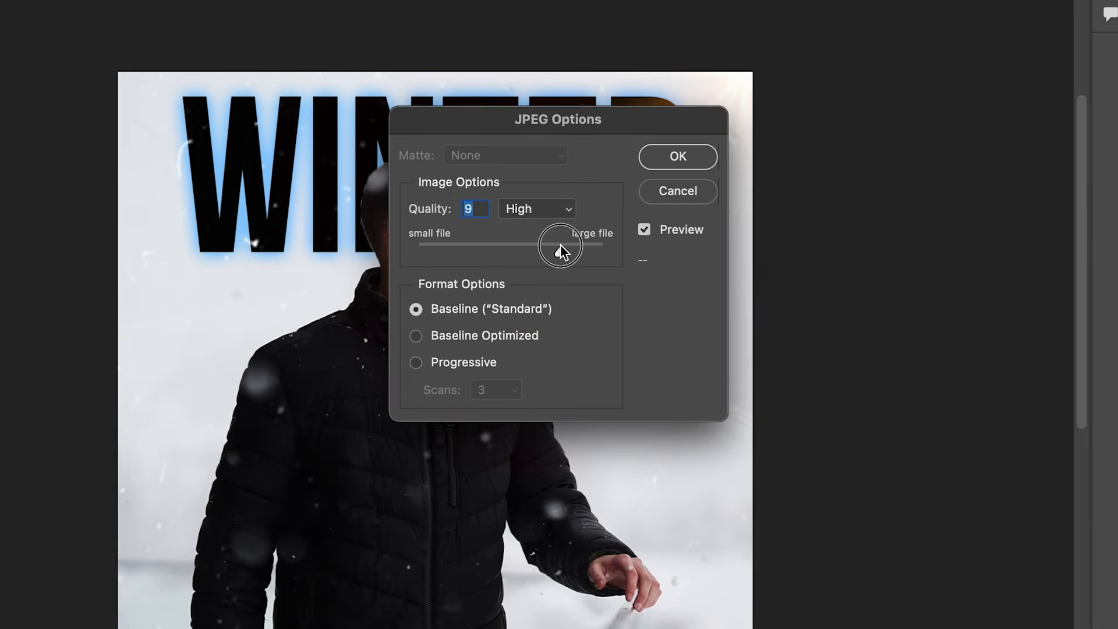
left_click_drag(411, 246, 618, 271)
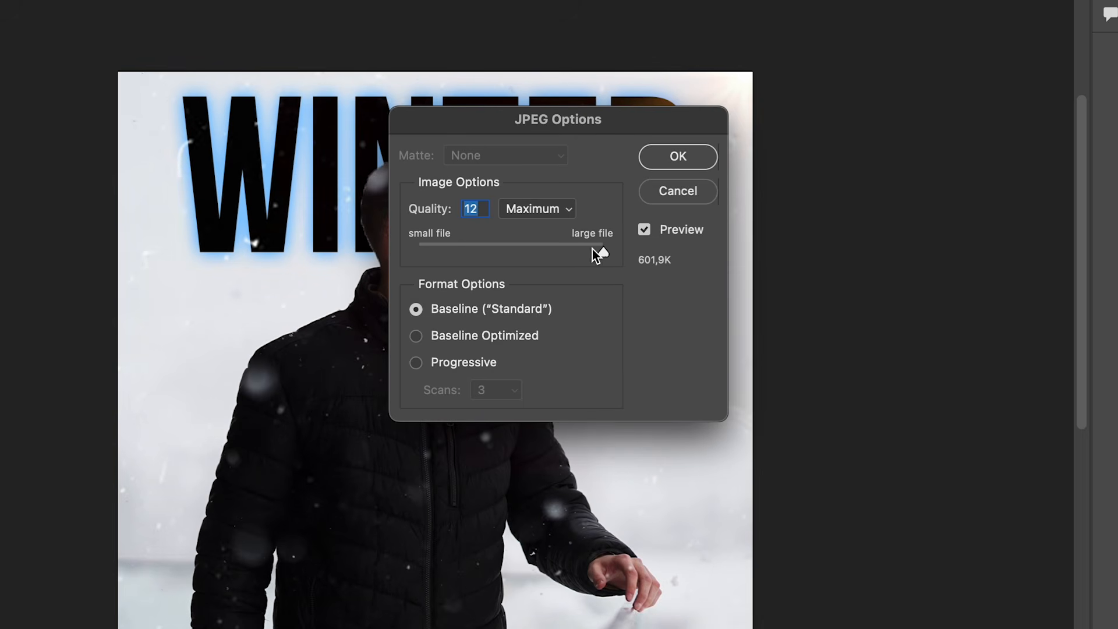
left_click(678, 158)
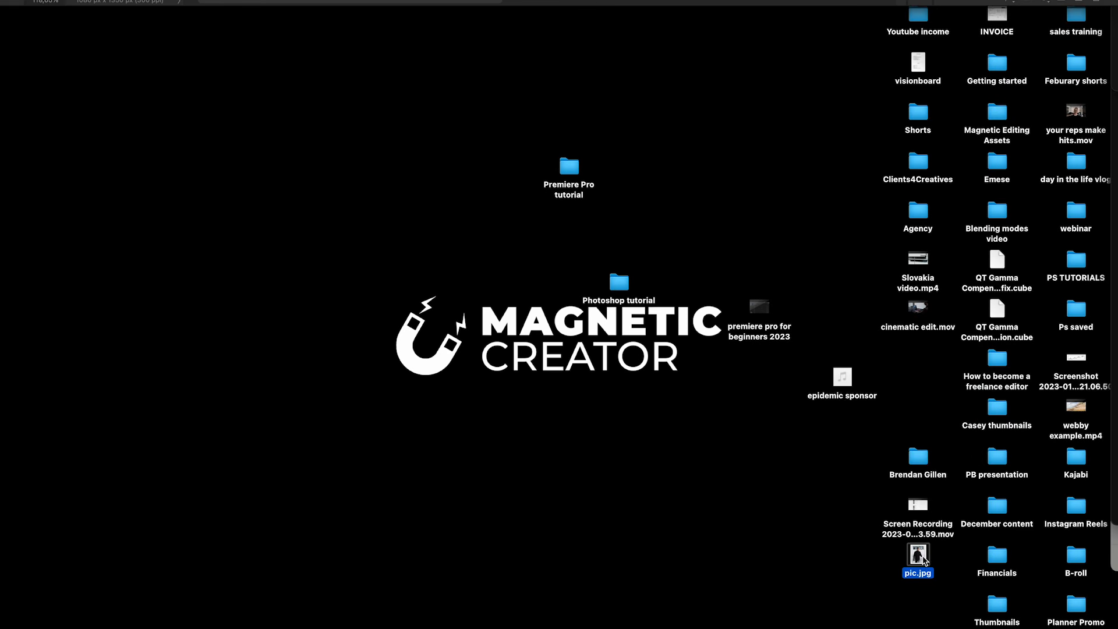
Preview the exported pic.jpg on the desktop to check the finished poster
key("space")
left_click_drag(383, 51, 496, 39)
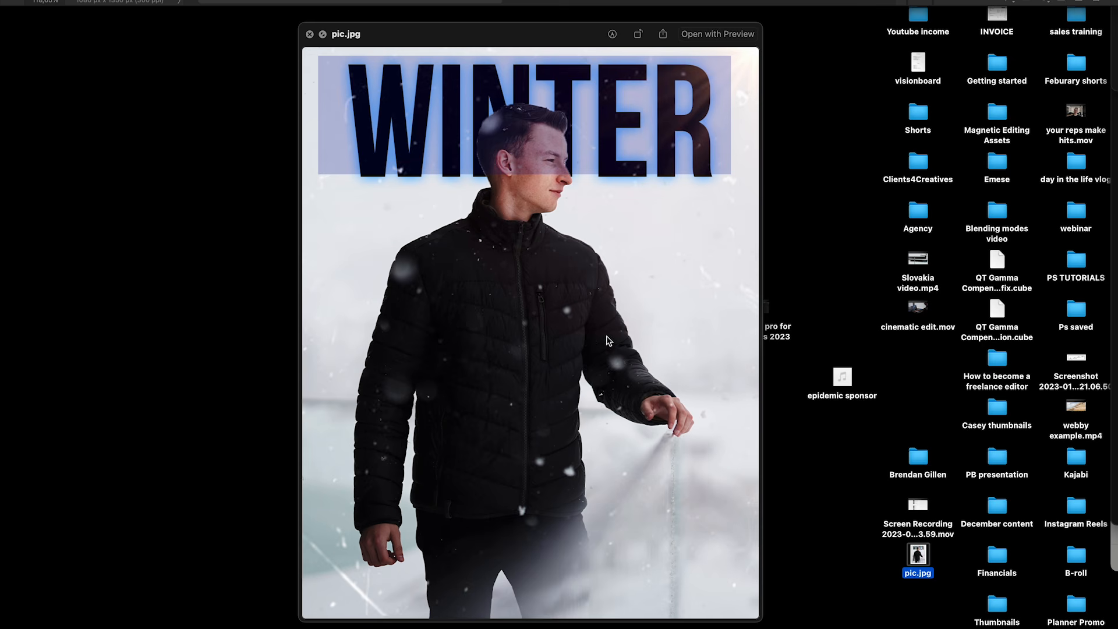